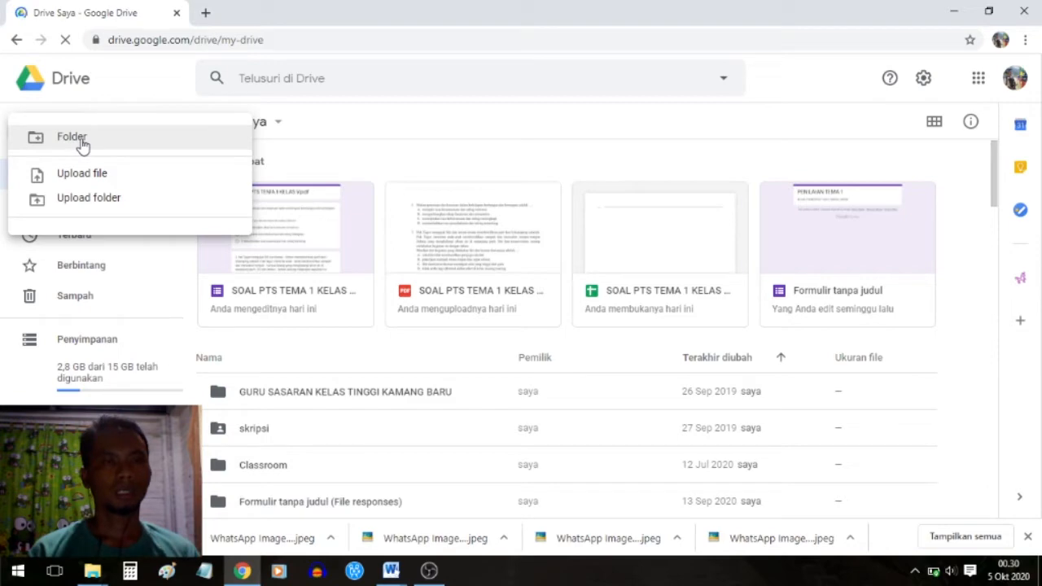
- Create a folder named SOAL PH TEMA 2 in Drive Saya and open it
{"action": "left_click", "coordinate": [83, 147]}
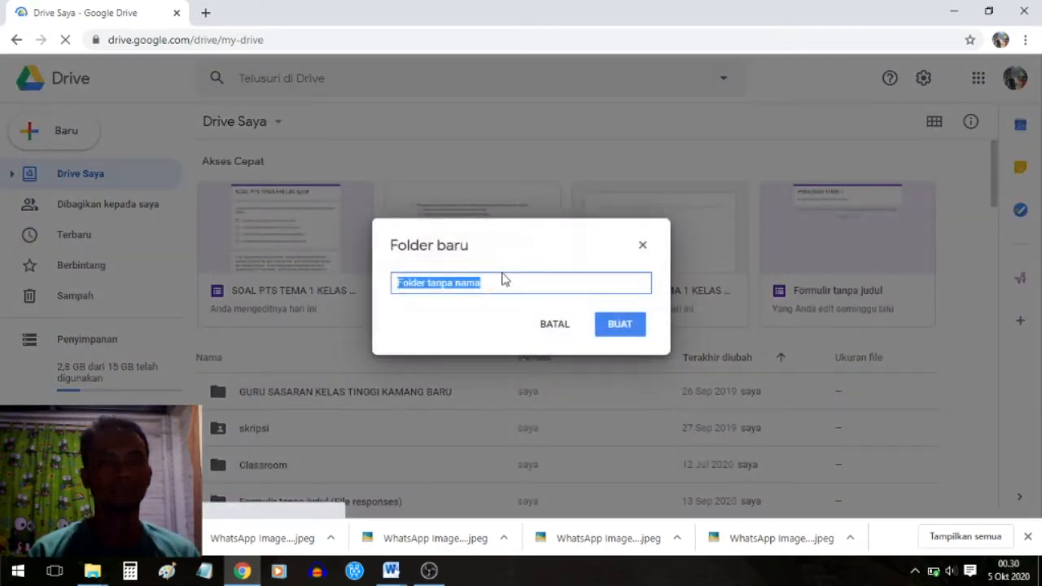
{"action": "type", "text": "SO"}
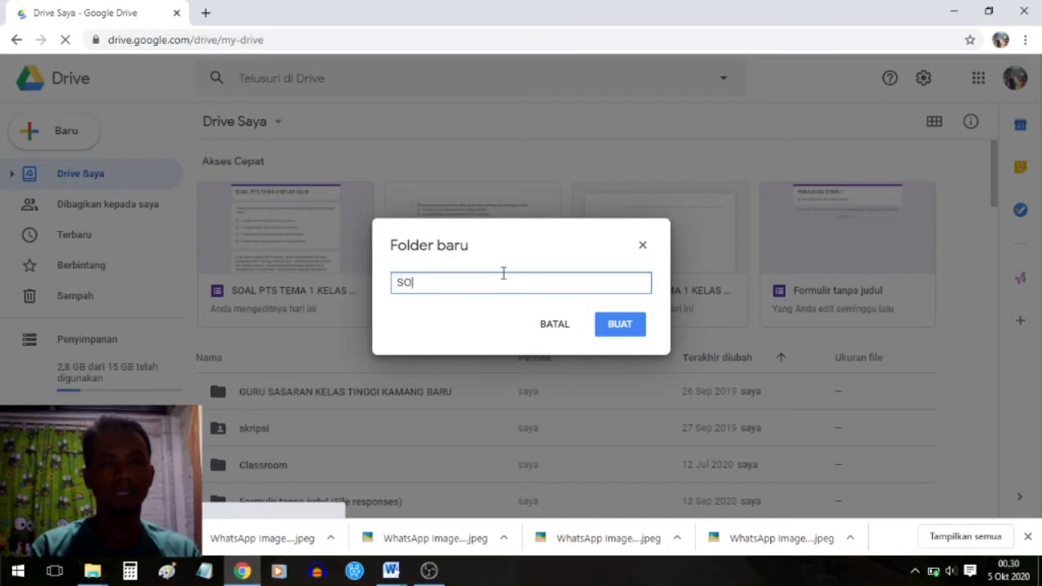
{"action": "type", "text": "AL PH TEMA 2"}
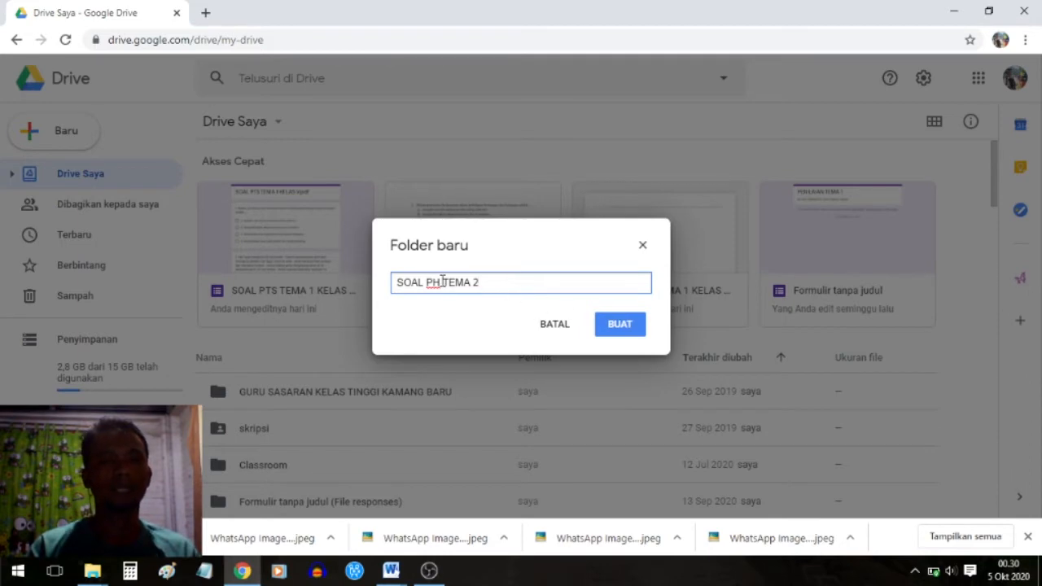
{"action": "left_click", "coordinate": [613, 335]}
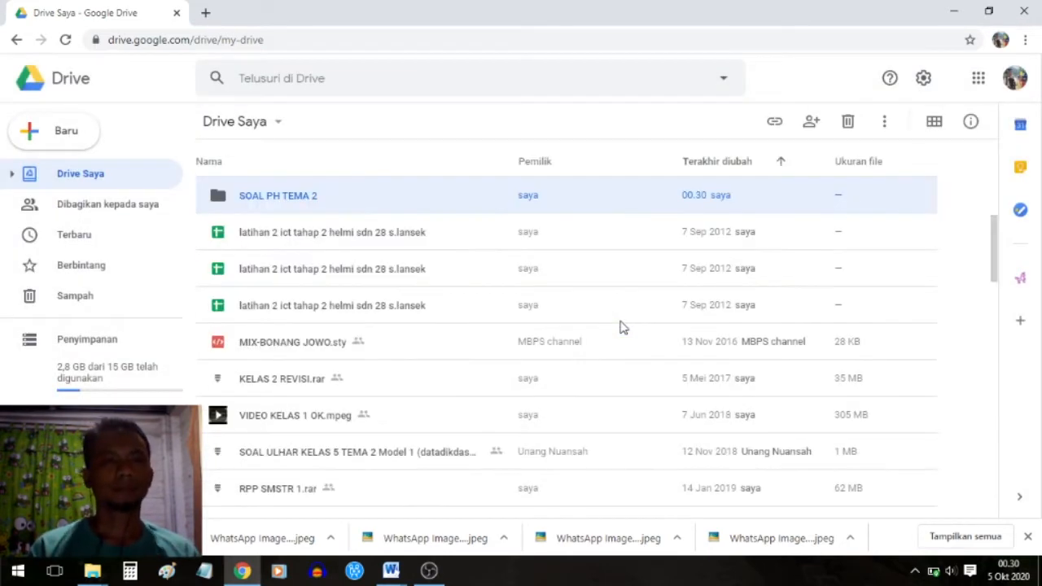
{"action": "double_click", "coordinate": [298, 198]}
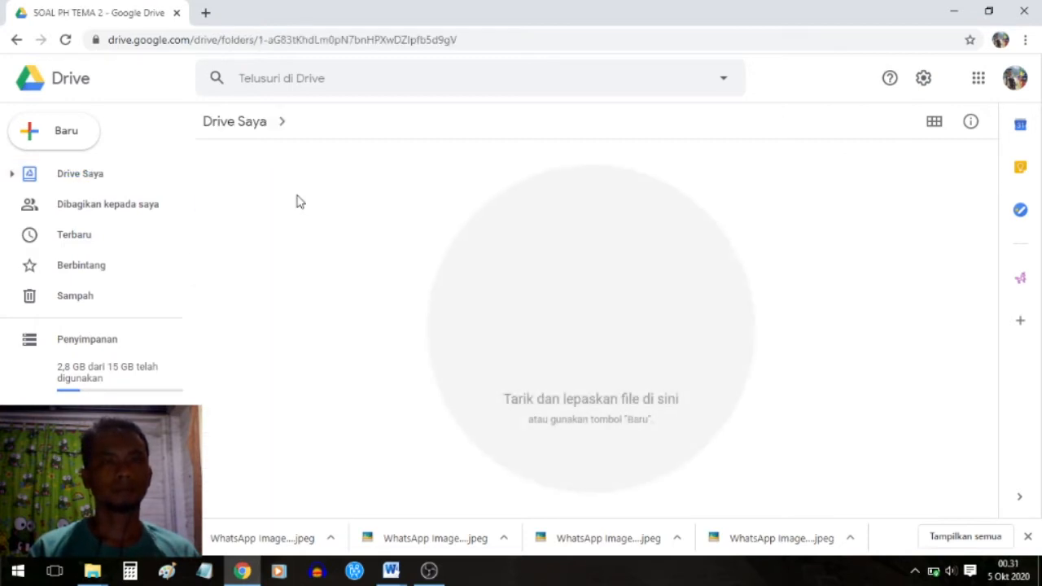
- Switch to the SOAL PTS TEMA 1 KELAS V.docx document in Word
{"action": "left_click", "coordinate": [391, 572]}
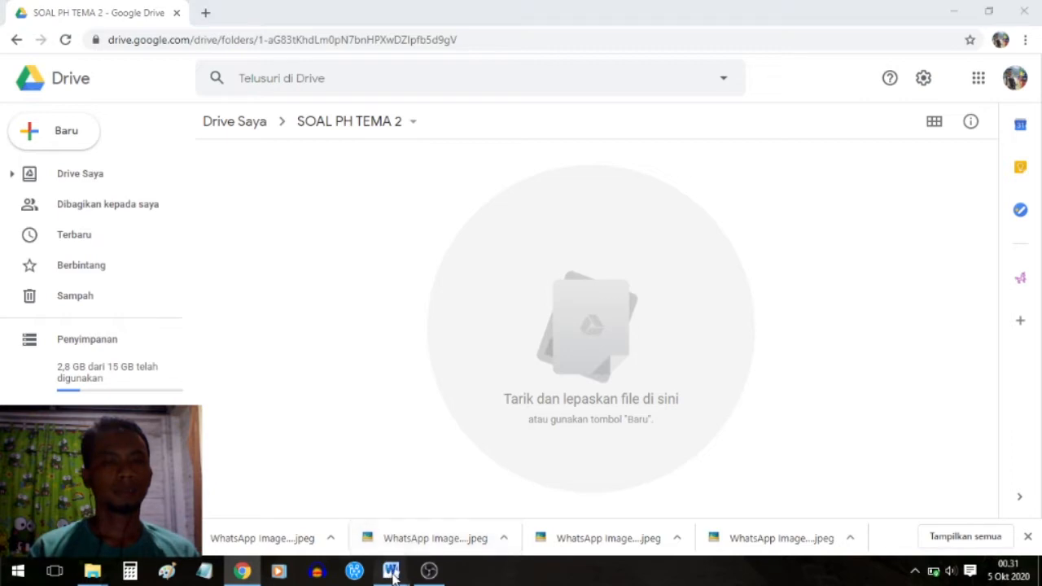
{"action": "left_click", "coordinate": [402, 531]}
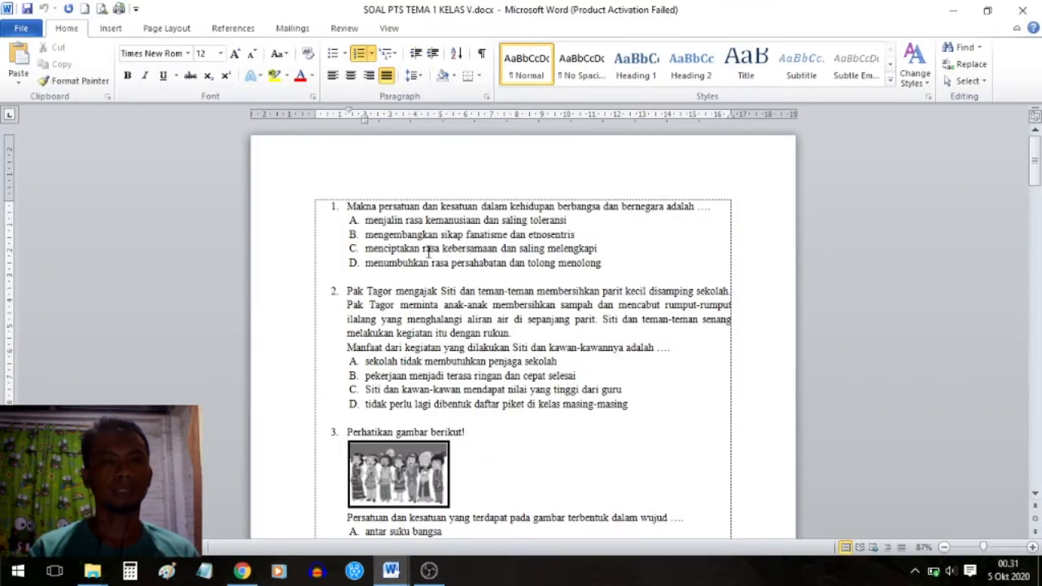
{"action": "left_click", "coordinate": [418, 318]}
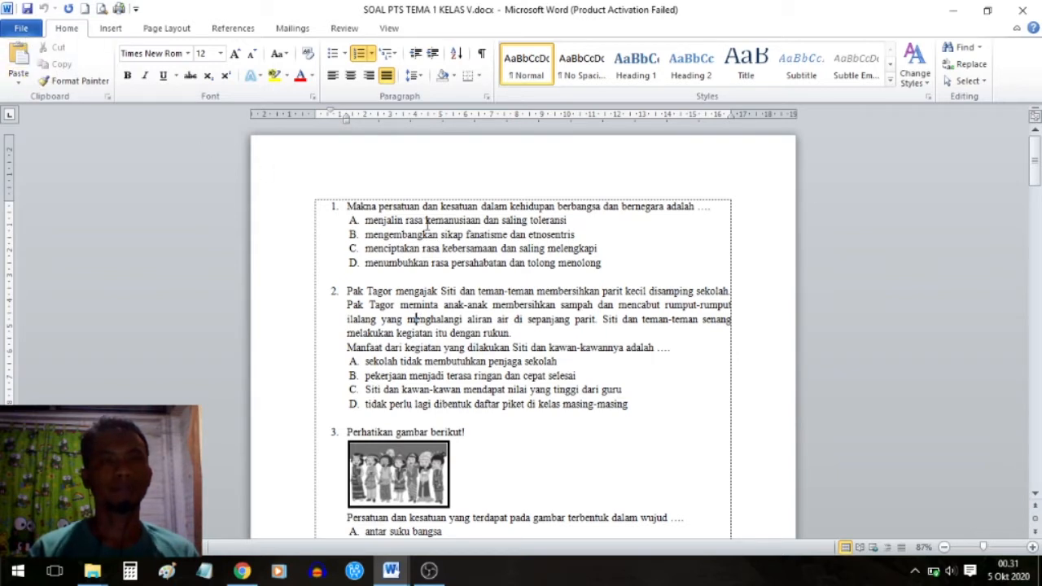
{"action": "left_click", "coordinate": [452, 233]}
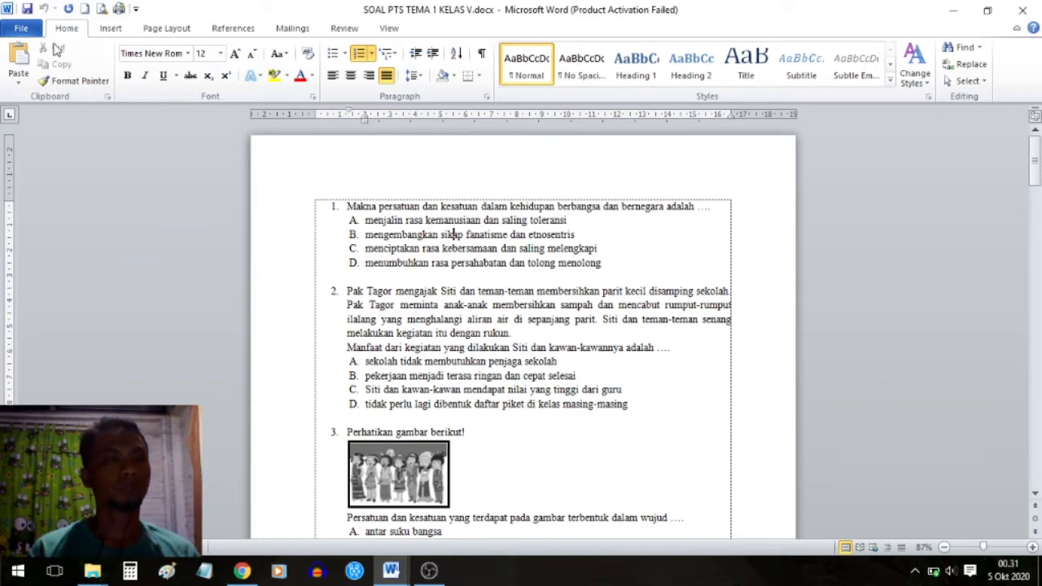
- Export the document as a PDF named SOAL PTS TEMA 2 KELAS V.pdf and close the published copy
{"action": "left_click", "coordinate": [21, 30]}
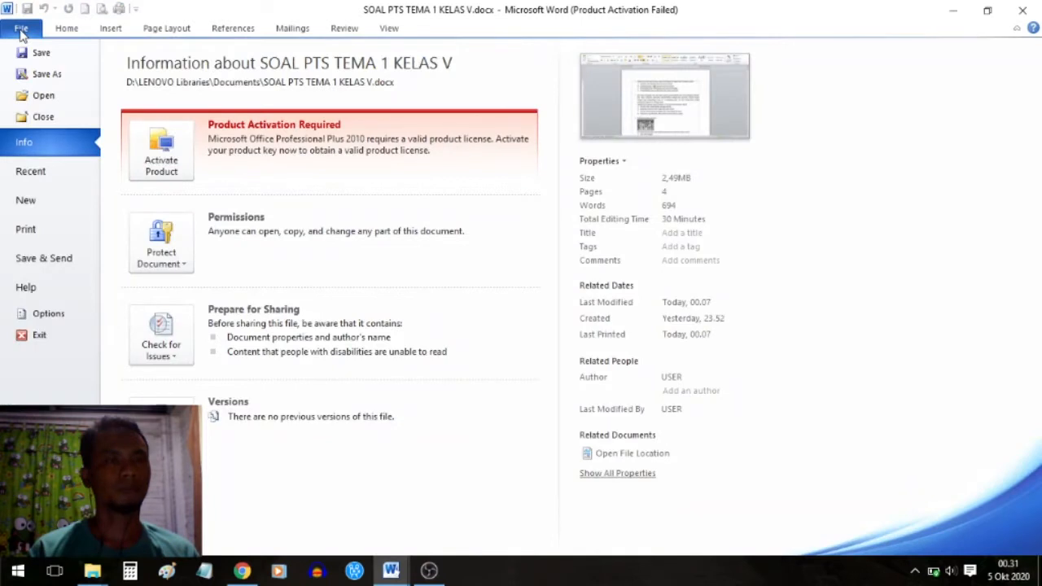
{"action": "left_click", "coordinate": [45, 259]}
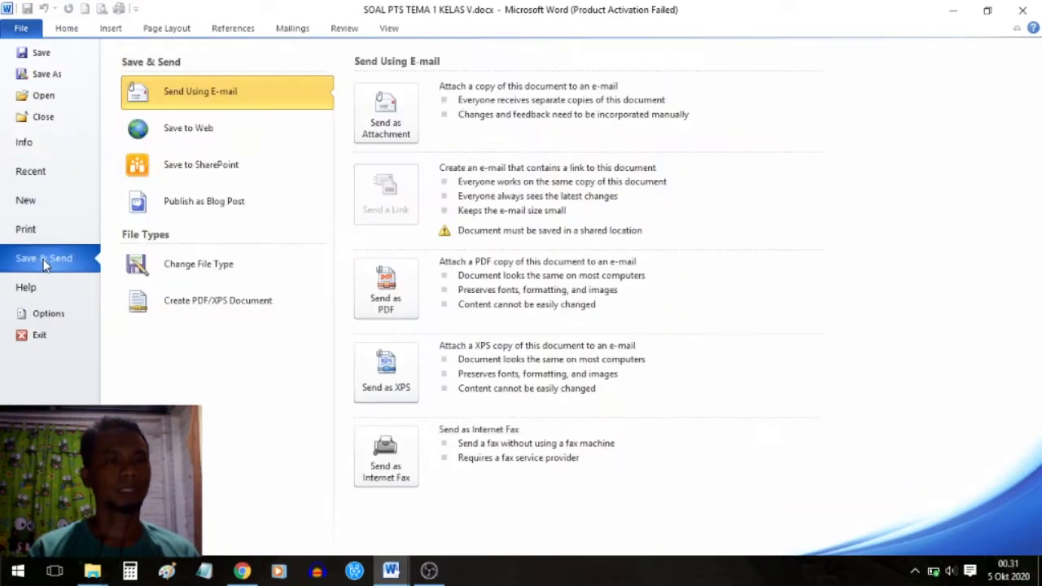
{"action": "left_click", "coordinate": [216, 306]}
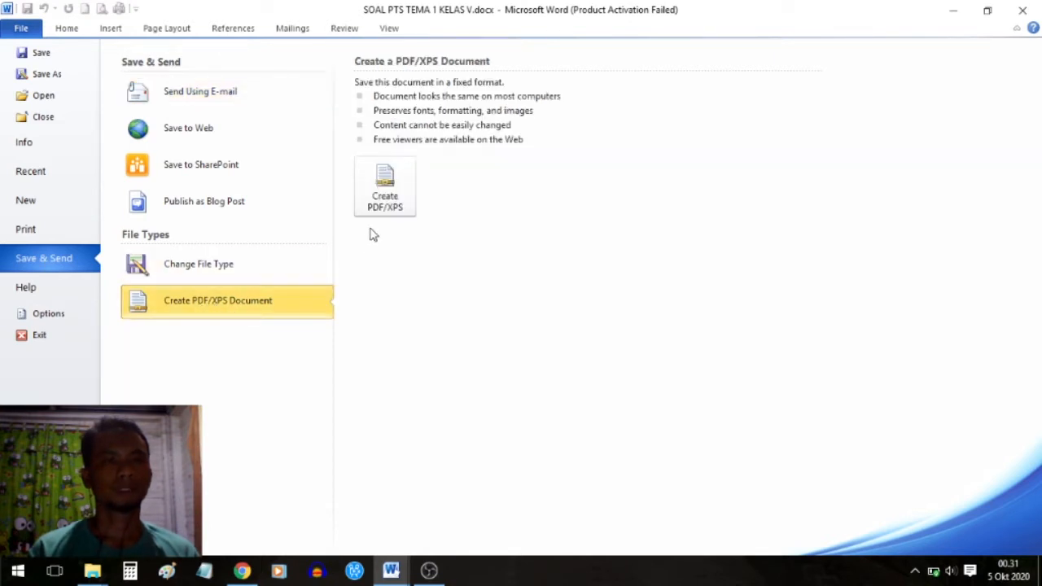
{"action": "left_click", "coordinate": [386, 189]}
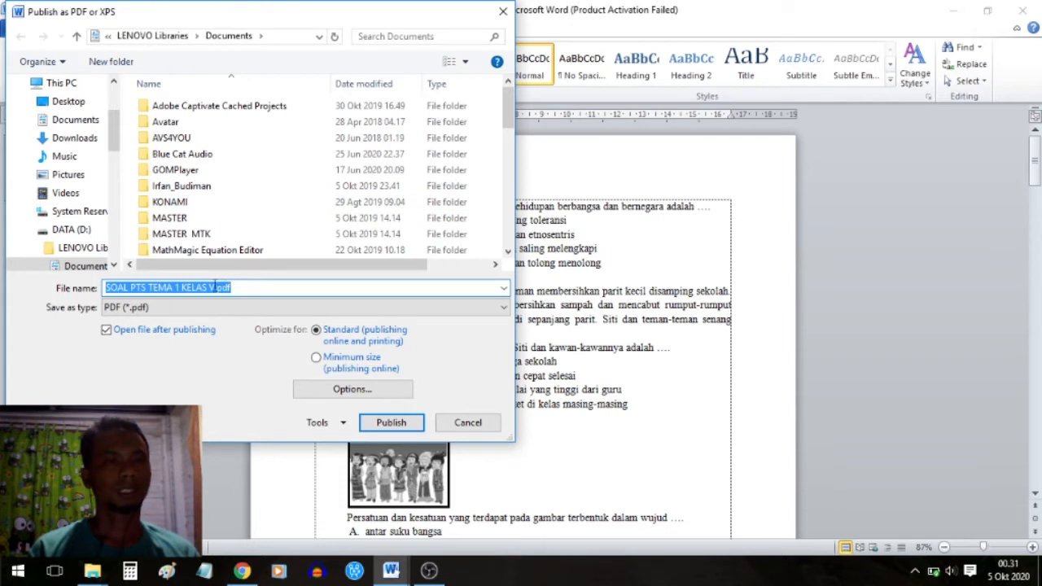
{"action": "left_click", "coordinate": [179, 287]}
{"action": "key", "text": "BackSpace"}
{"action": "type", "text": "2"}
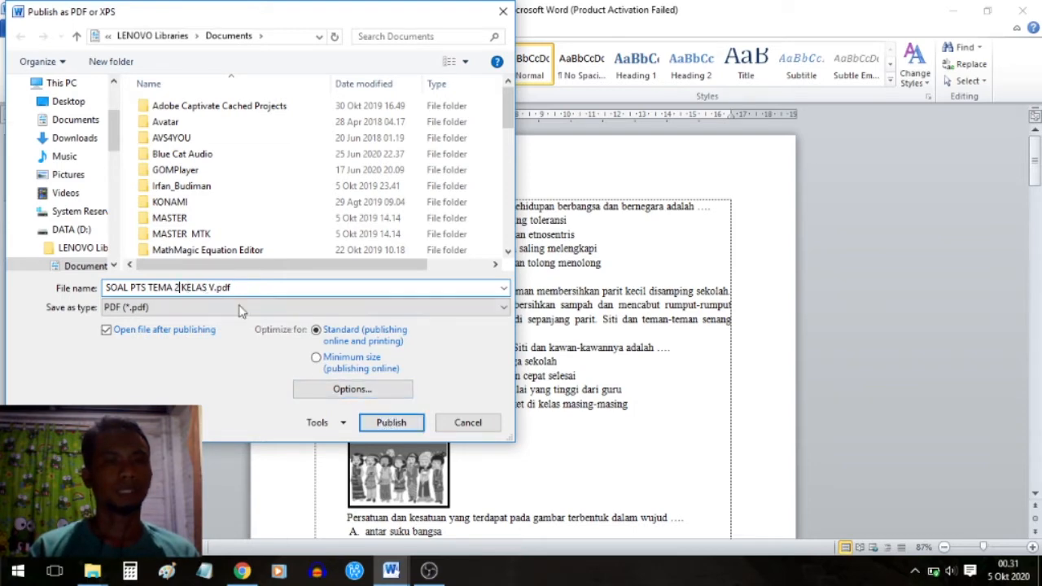
{"action": "left_click", "coordinate": [392, 422]}
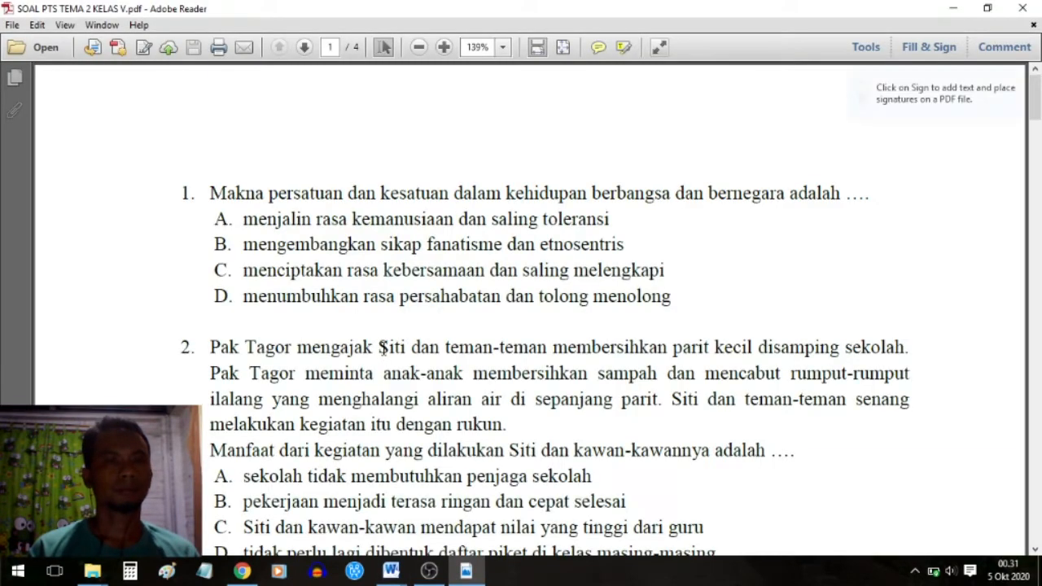
{"action": "mouse_move", "coordinate": [1034, 94]}
{"action": "left_mouse_down"}
{"action": "mouse_move", "coordinate": [1036, 285]}
{"action": "mouse_move", "coordinate": [1035, 88]}
{"action": "left_mouse_up"}
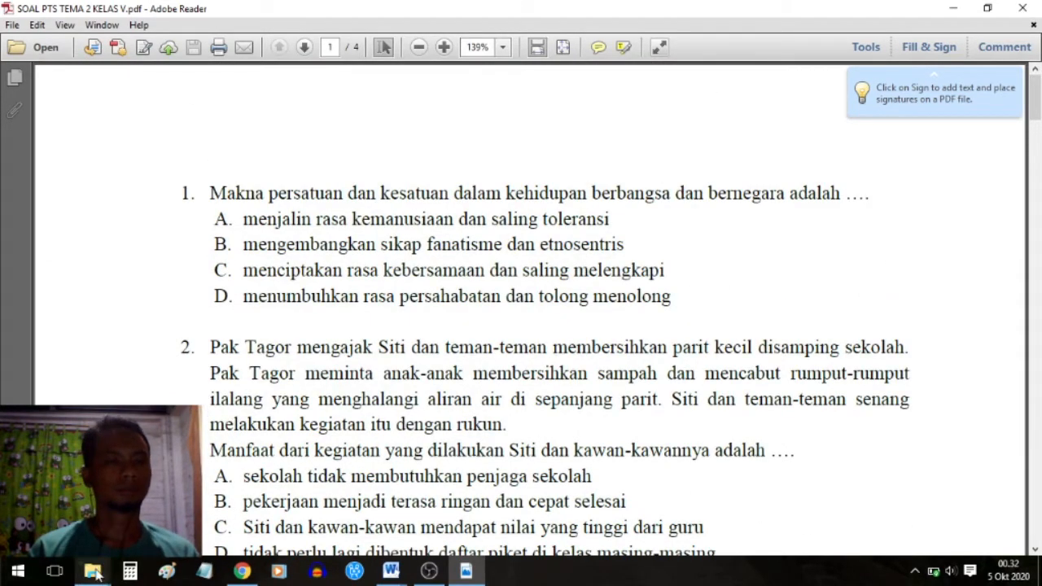
{"action": "left_click", "coordinate": [1024, 8]}
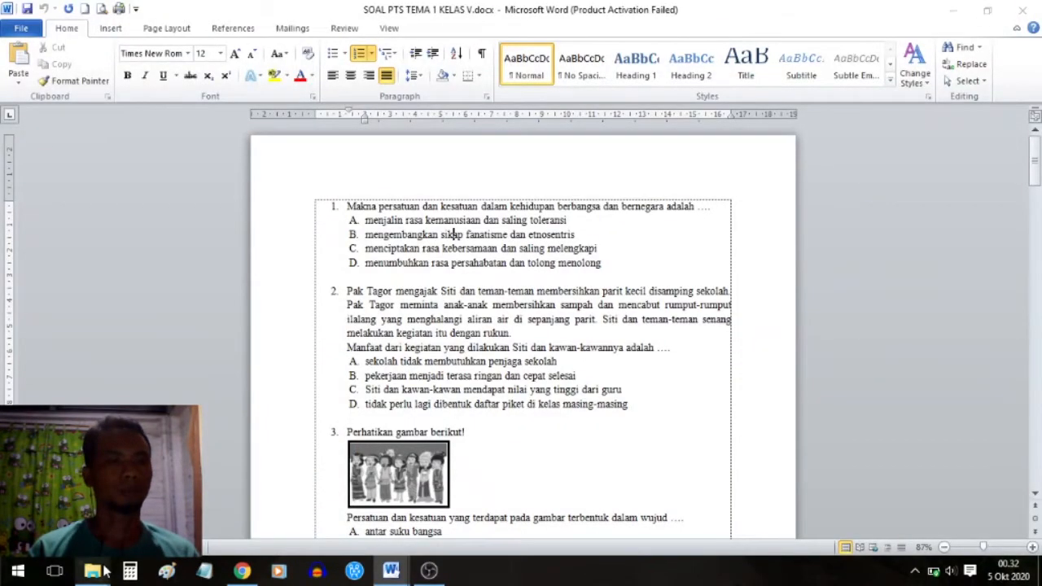
- Switch to File Explorer and select SOAL PTS TEMA 2 KELAS V.pdf in the Documents folder
{"action": "mouse_move", "coordinate": [104, 572]}
{"action": "left_click", "coordinate": [242, 493]}
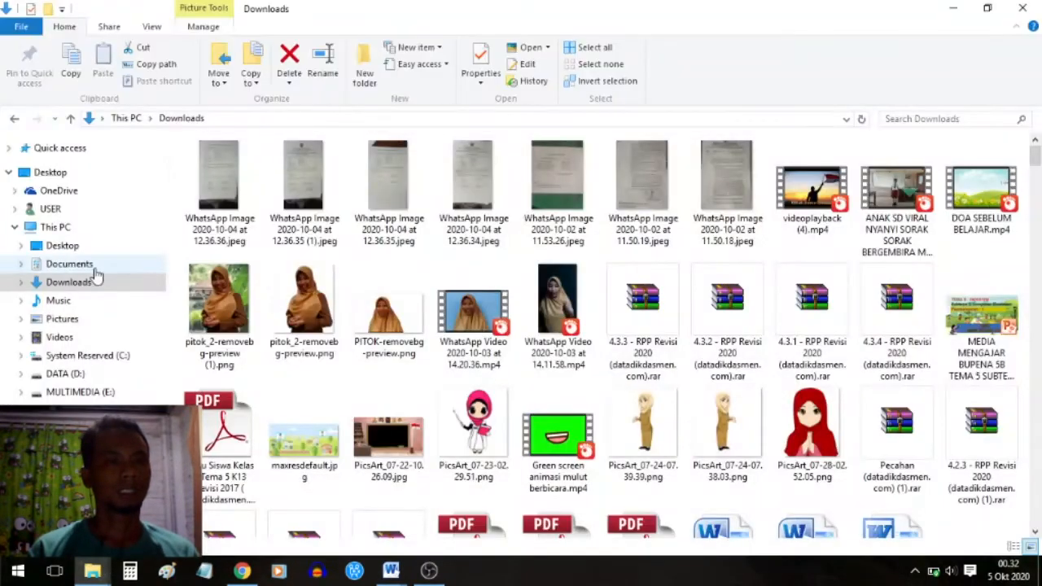
{"action": "left_click", "coordinate": [104, 262]}
{"action": "left_click", "coordinate": [269, 165]}
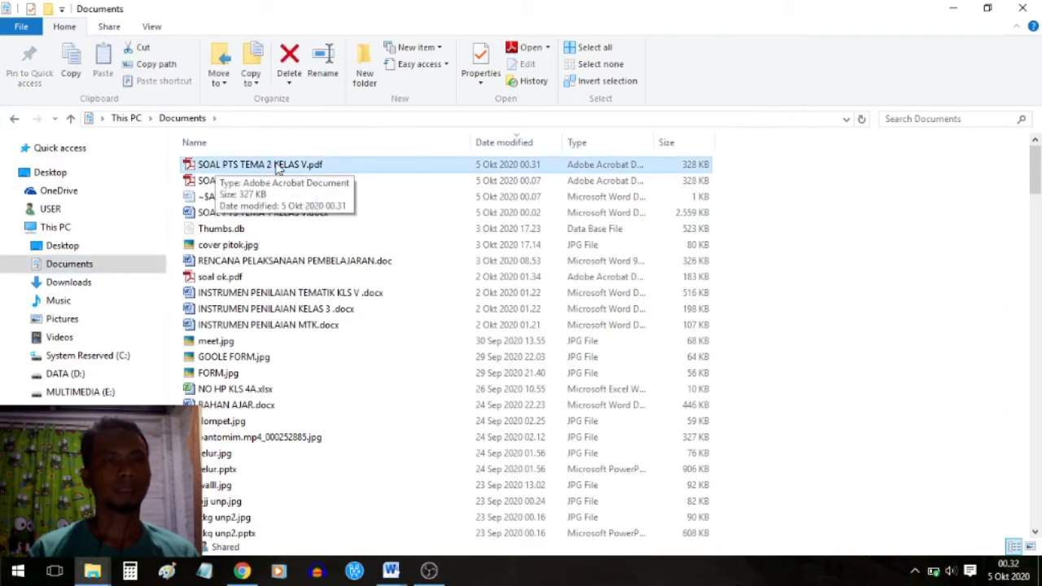
- Upload SOAL PTS TEMA 2 KELAS V.pdf from Documents into the SOAL PH TEMA 2 Drive folder and dismiss the upload notice
{"action": "left_click", "coordinate": [242, 571]}
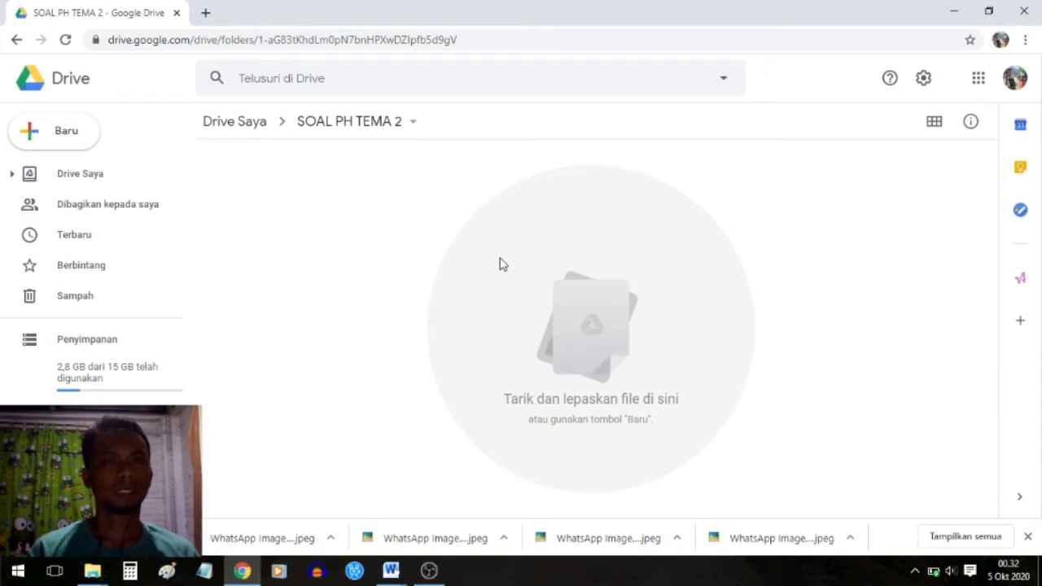
{"action": "left_click", "coordinate": [92, 572]}
{"action": "left_click", "coordinate": [216, 508]}
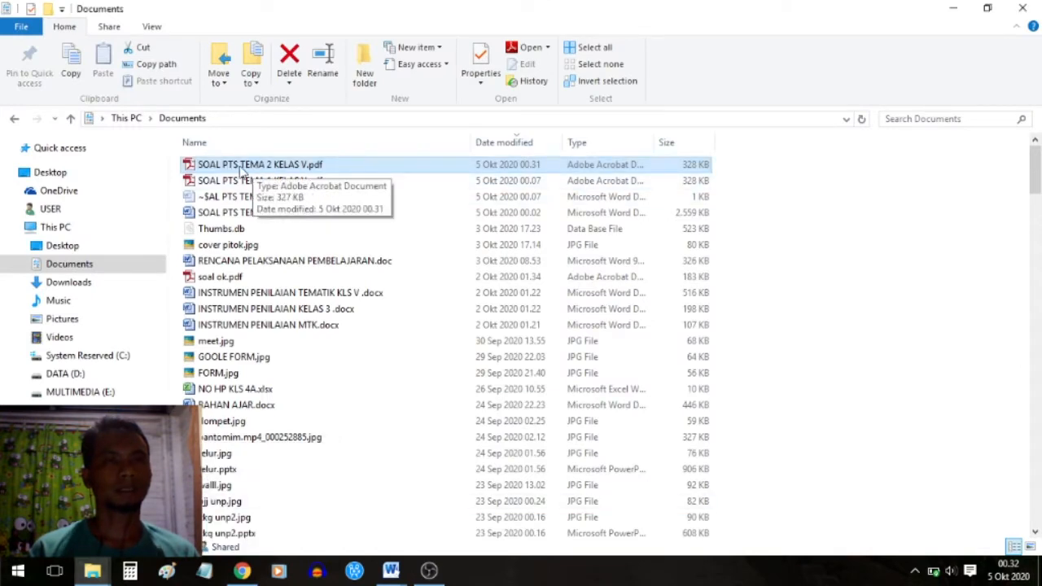
{"action": "left_click_drag", "start_coordinate": [242, 168], "coordinate": [581, 363]}
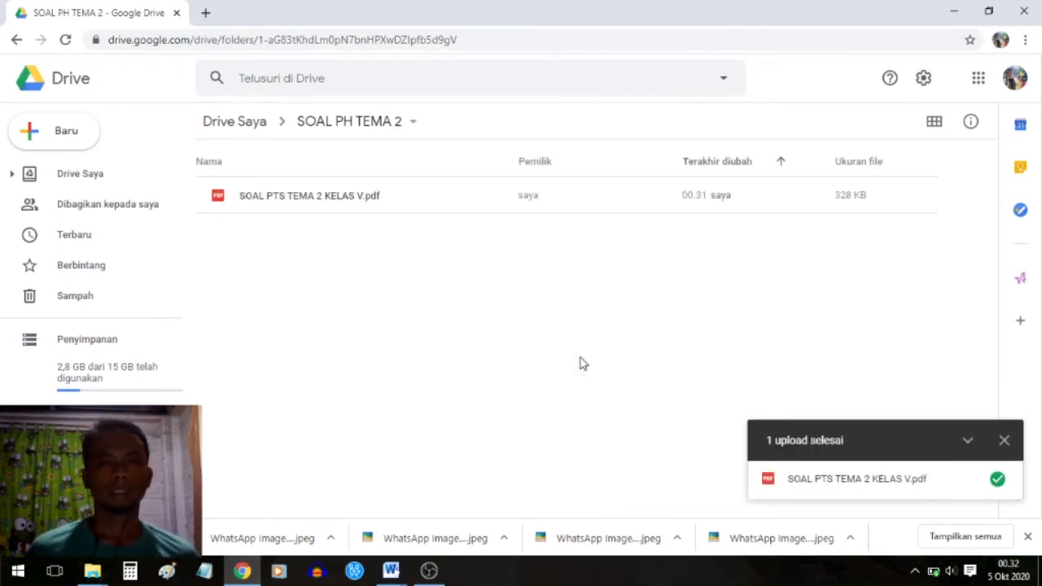
{"action": "left_click", "coordinate": [1005, 441]}
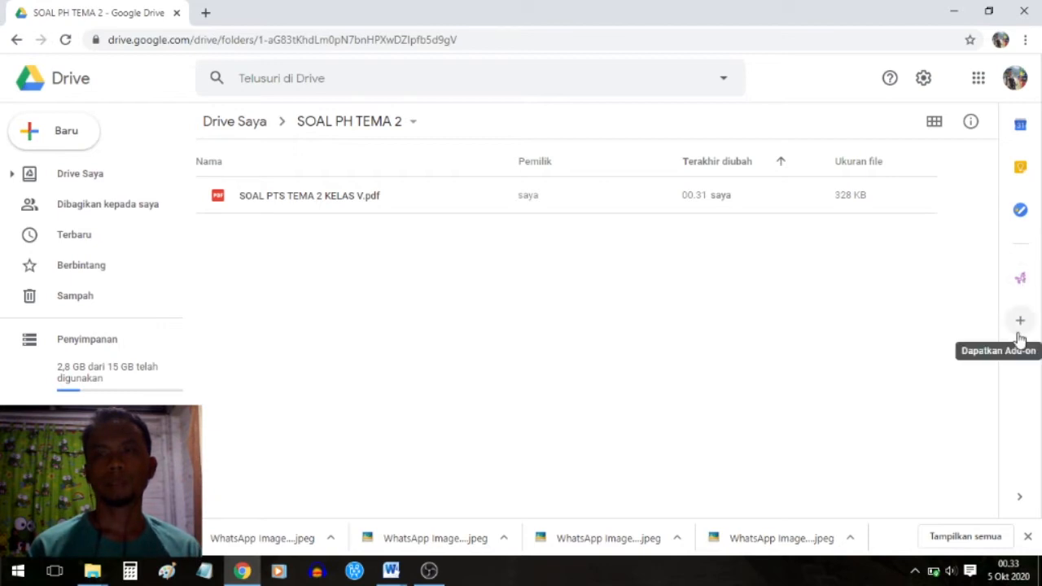
- Look up the Automagical Forms add-on in the G Suite Marketplace, view its details page, and return to the Drive folder
{"action": "left_click", "coordinate": [1021, 281]}
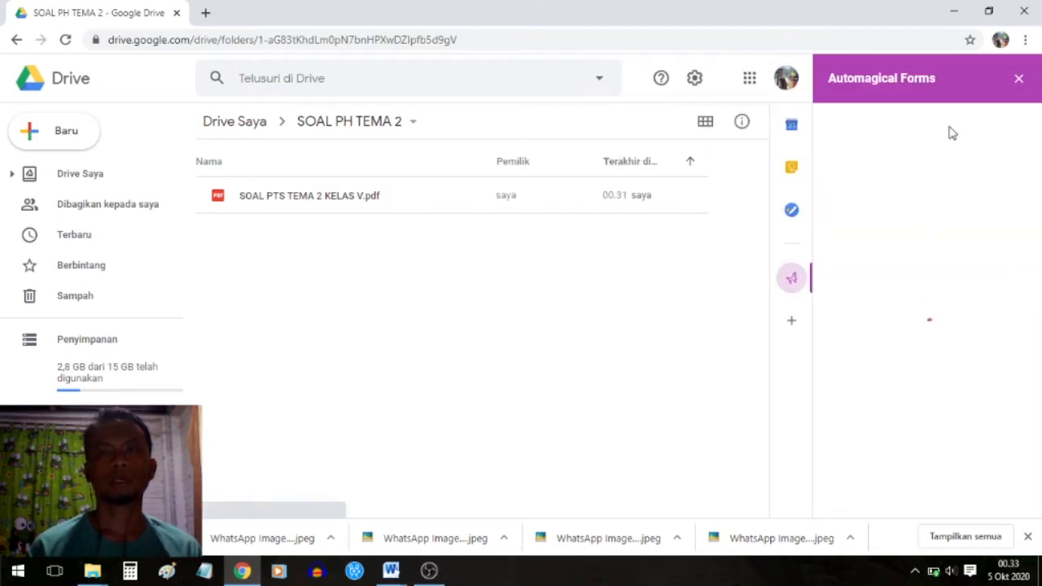
{"action": "left_click", "coordinate": [1018, 78]}
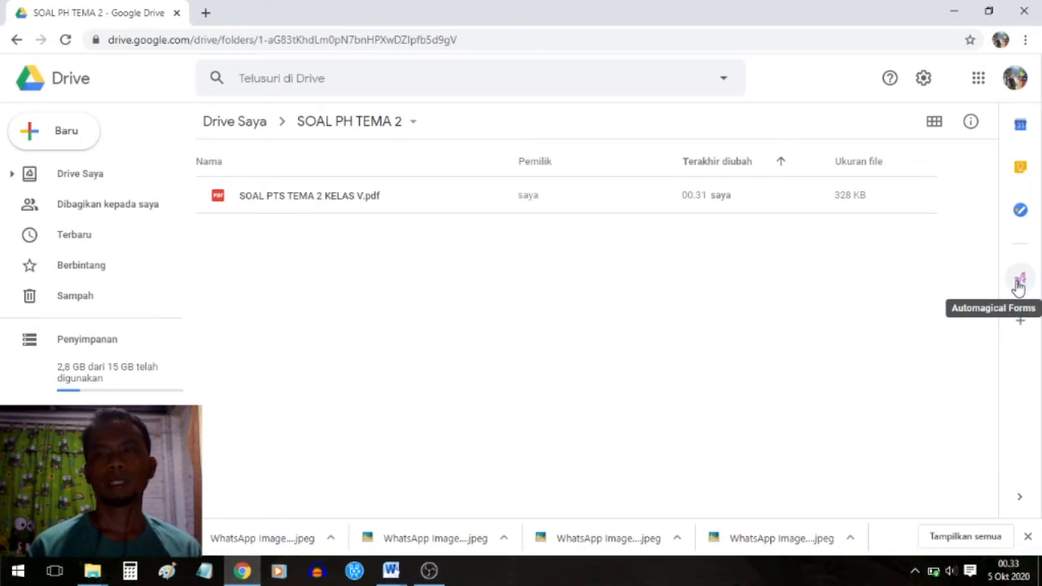
{"action": "left_click", "coordinate": [1021, 325]}
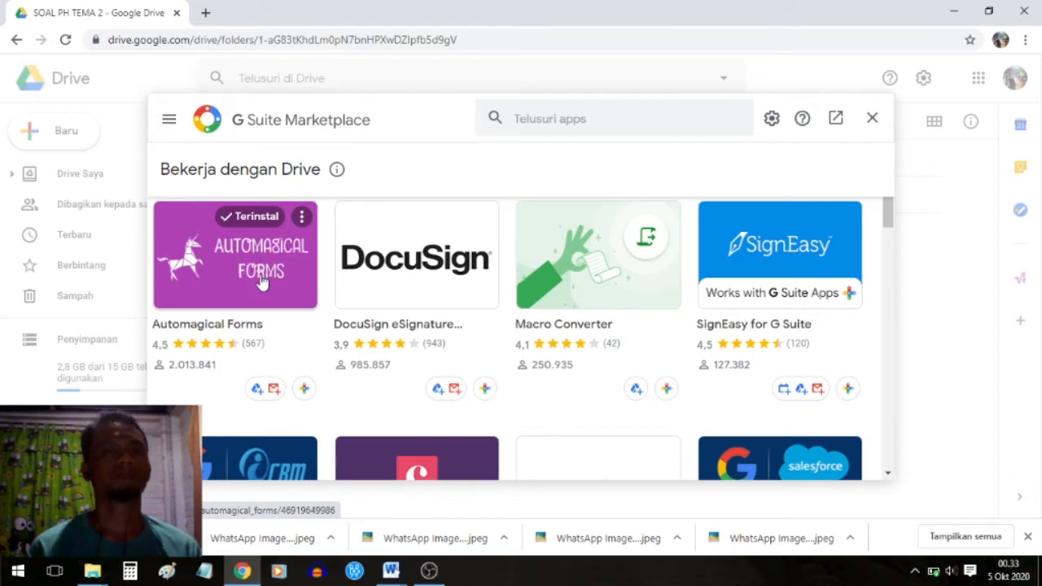
{"action": "left_click", "coordinate": [557, 117]}
{"action": "type", "text": "AUTO"}
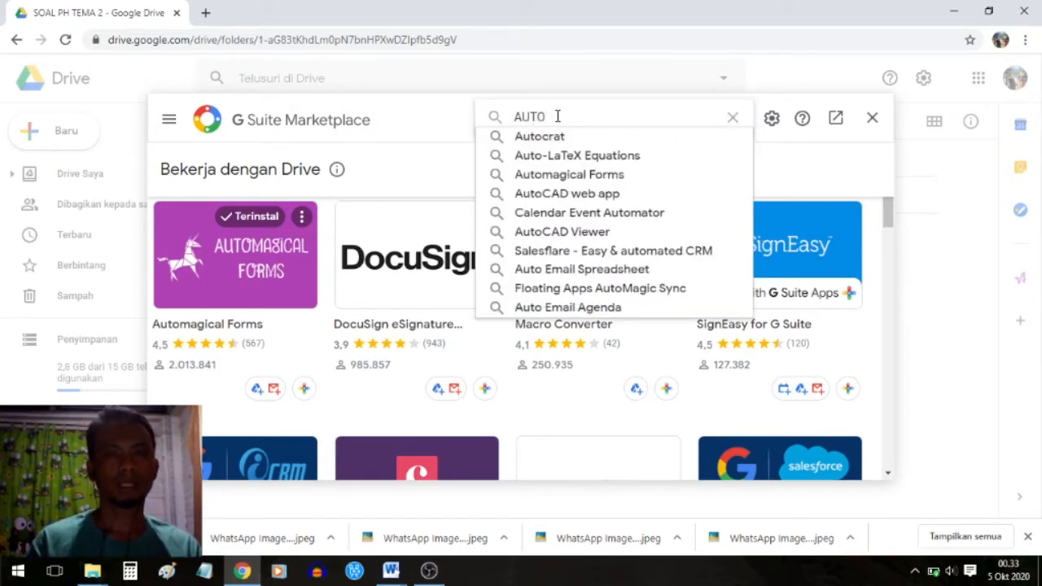
{"action": "type", "text": "MAGICAL FORMS"}
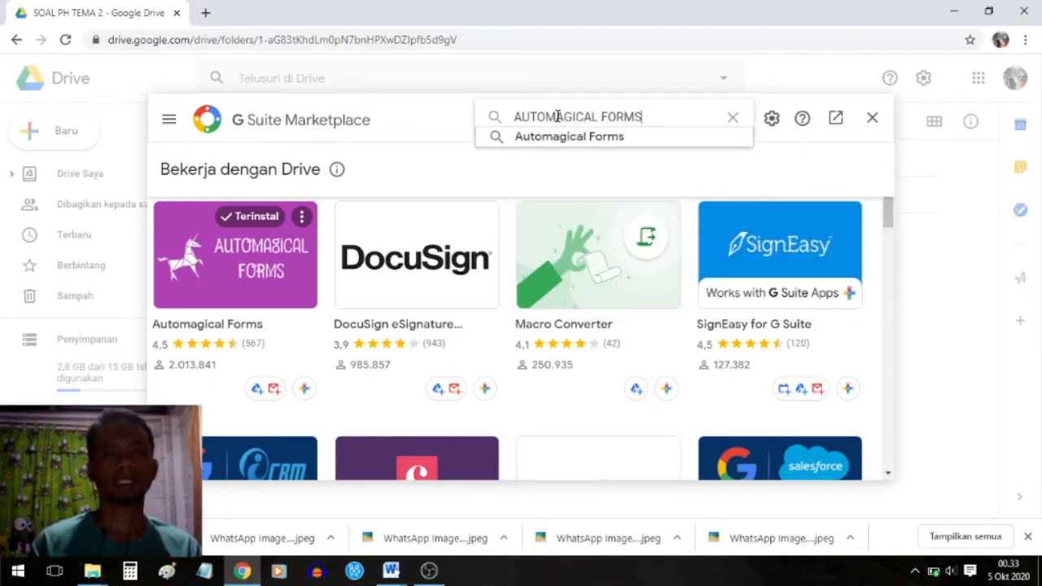
{"action": "left_click", "coordinate": [404, 163]}
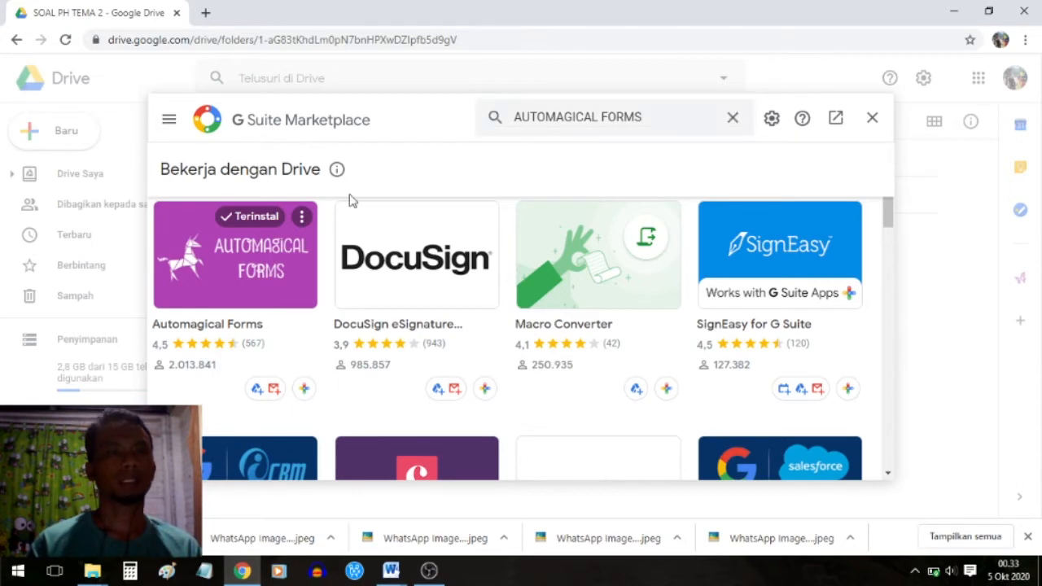
{"action": "left_click", "coordinate": [241, 249]}
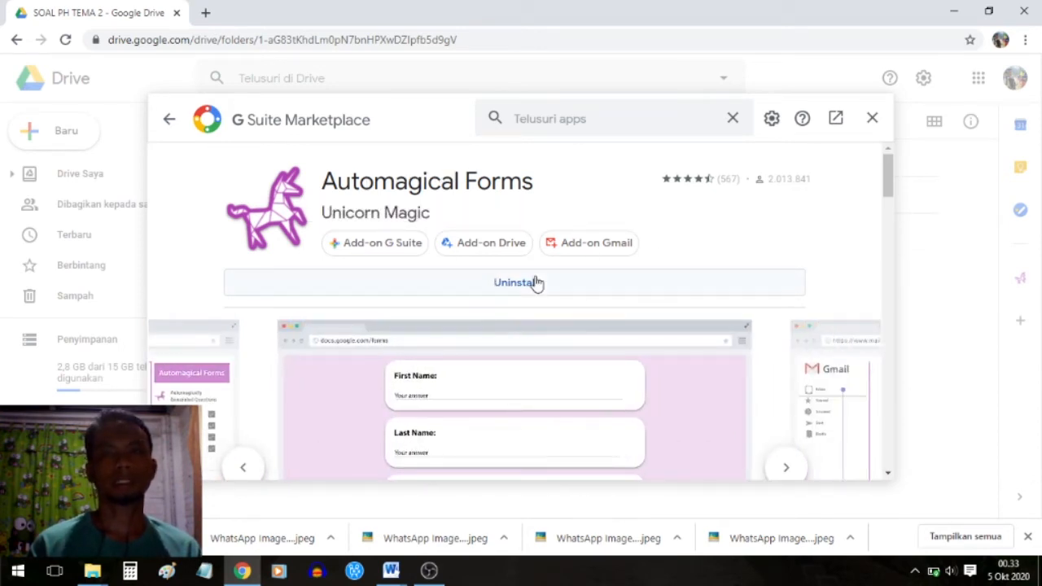
{"action": "left_click", "coordinate": [871, 118]}
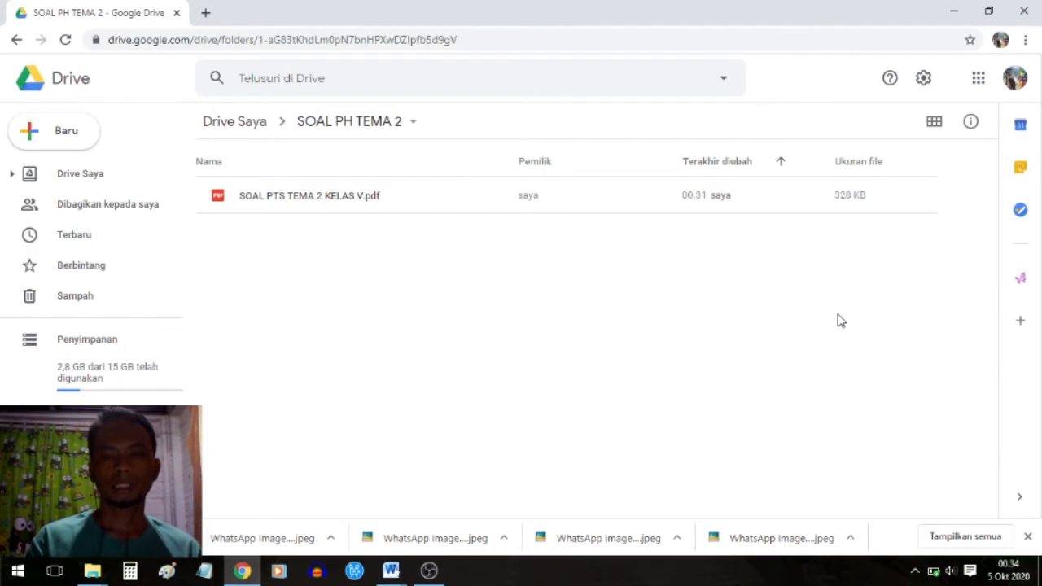
- Enlarge the Drive page to view the add-on icons beside the file list more clearly
{"action": "key", "text": "ctrl+plus"}
{"action": "key", "text": "ctrl+plus"}
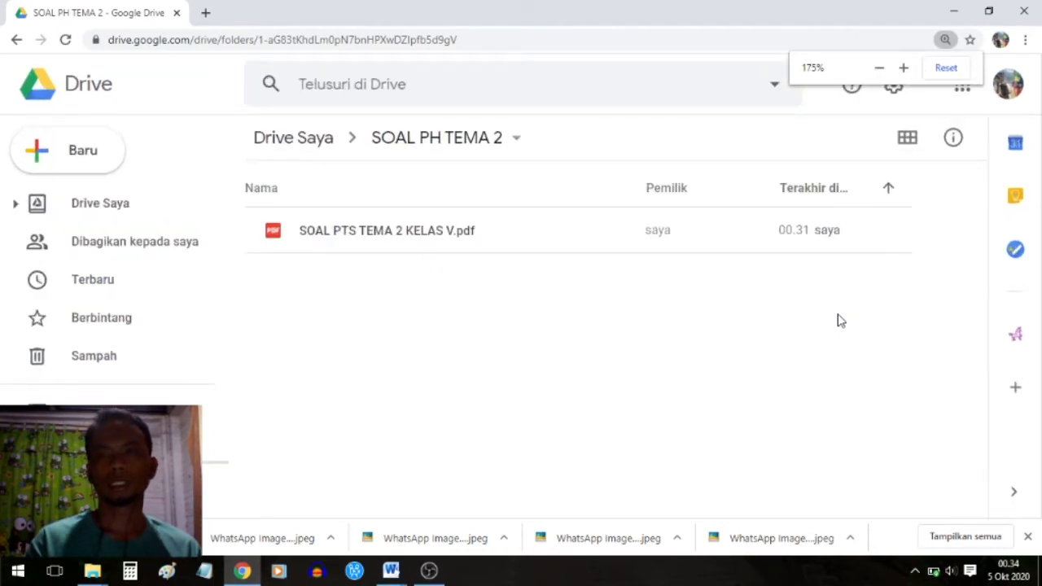
{"action": "key", "text": "ctrl+plus"}
{"action": "key", "text": "ctrl+plus"}
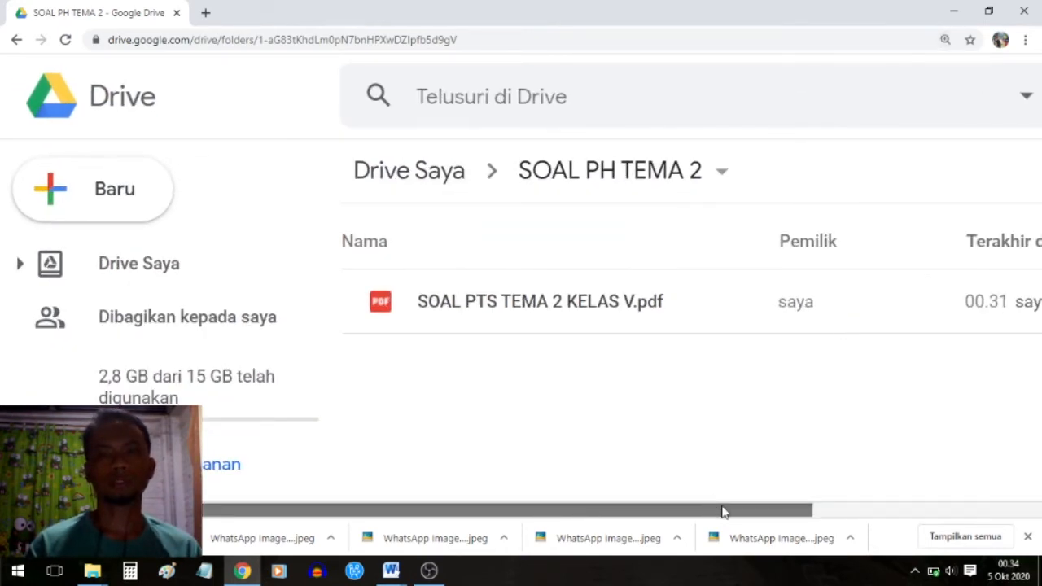
{"action": "left_click_drag", "start_coordinate": [713, 511], "coordinate": [943, 510]}
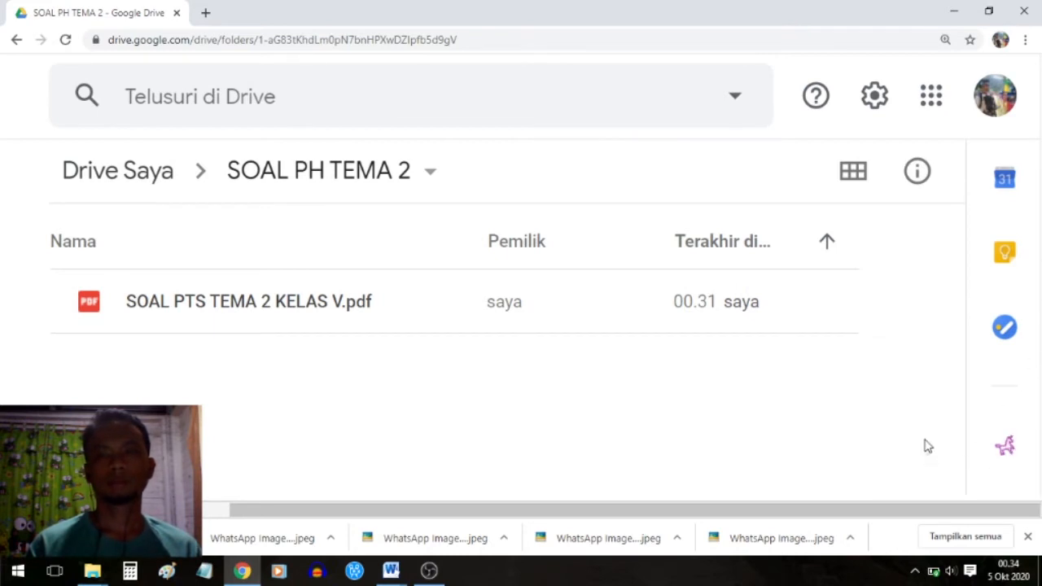
{"action": "key", "text": "ctrl+minus"}
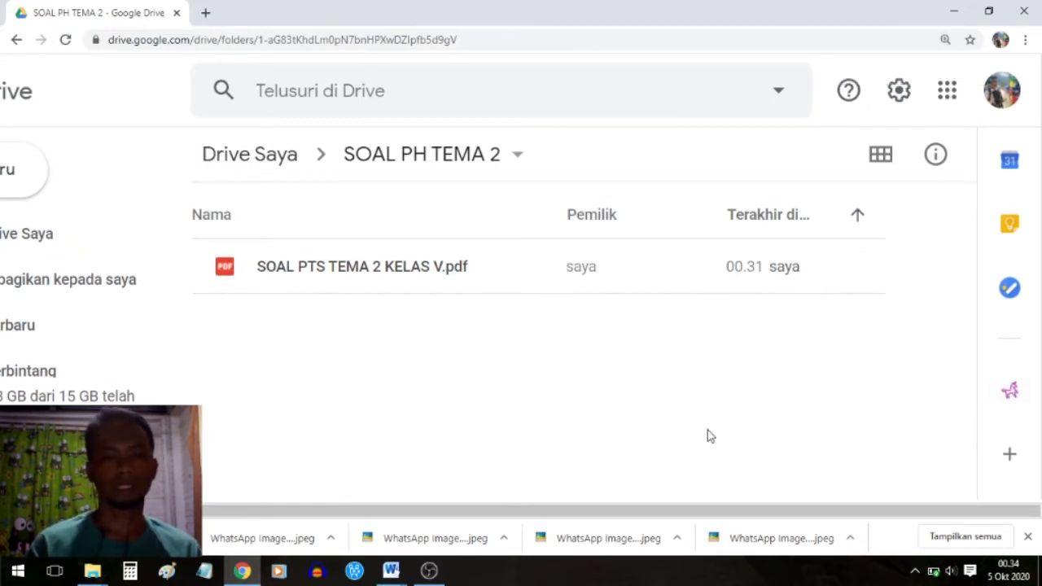
- Select SOAL PTS TEMA 2 KELAS V.pdf in the Drive folder and open the Automagical Forms add-on for it
{"action": "key", "text": "ctrl+0"}
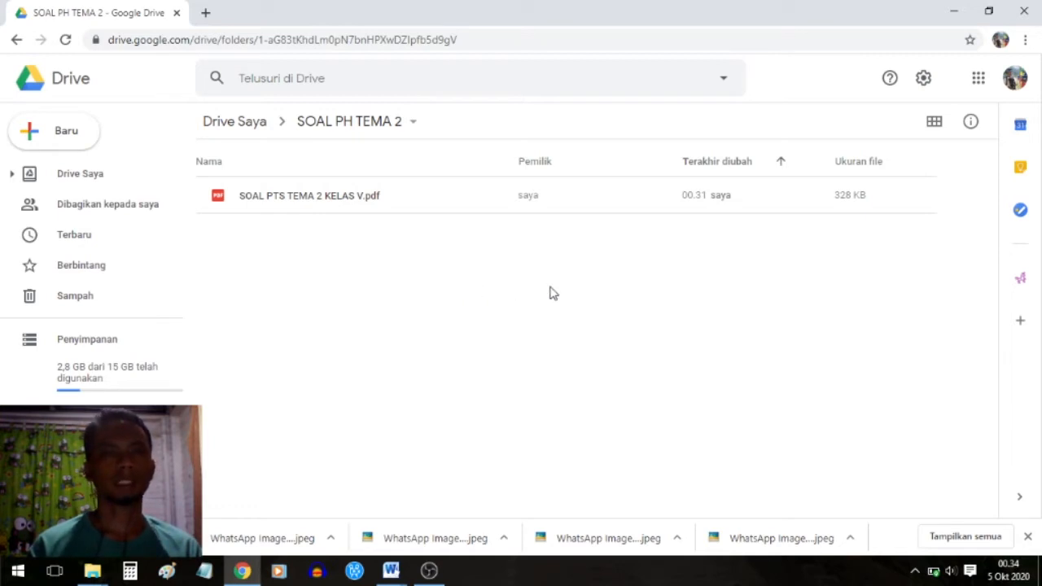
{"action": "left_click", "coordinate": [319, 201]}
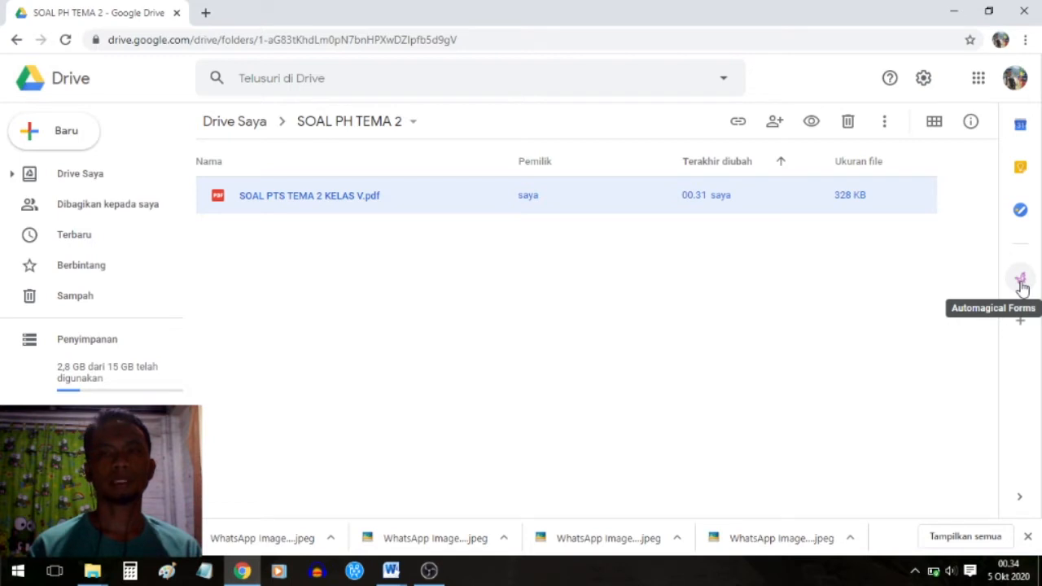
{"action": "key", "text": "ctrl+plus"}
{"action": "key", "text": "ctrl+plus"}
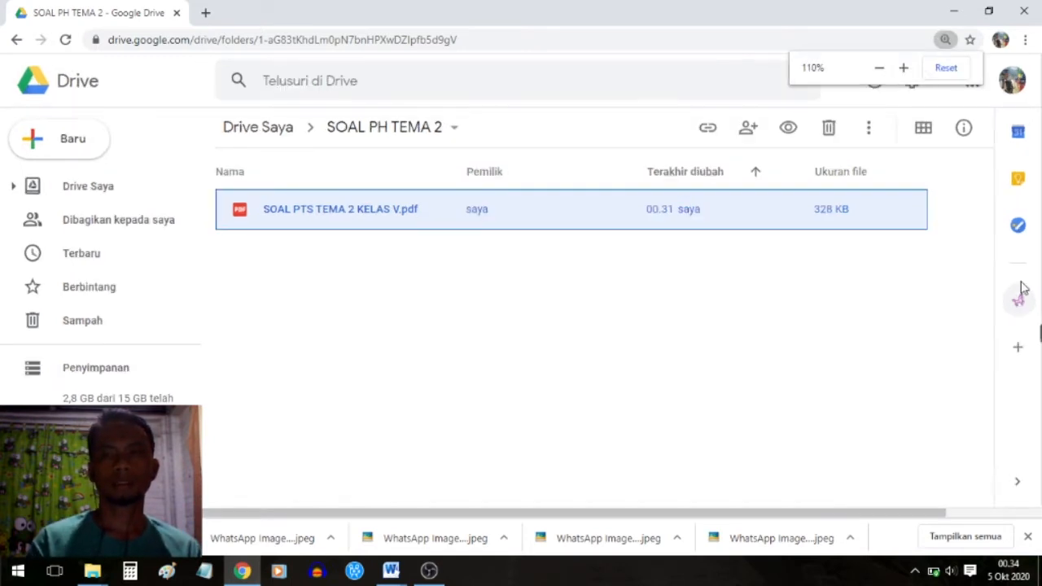
{"action": "key", "text": "ctrl+plus"}
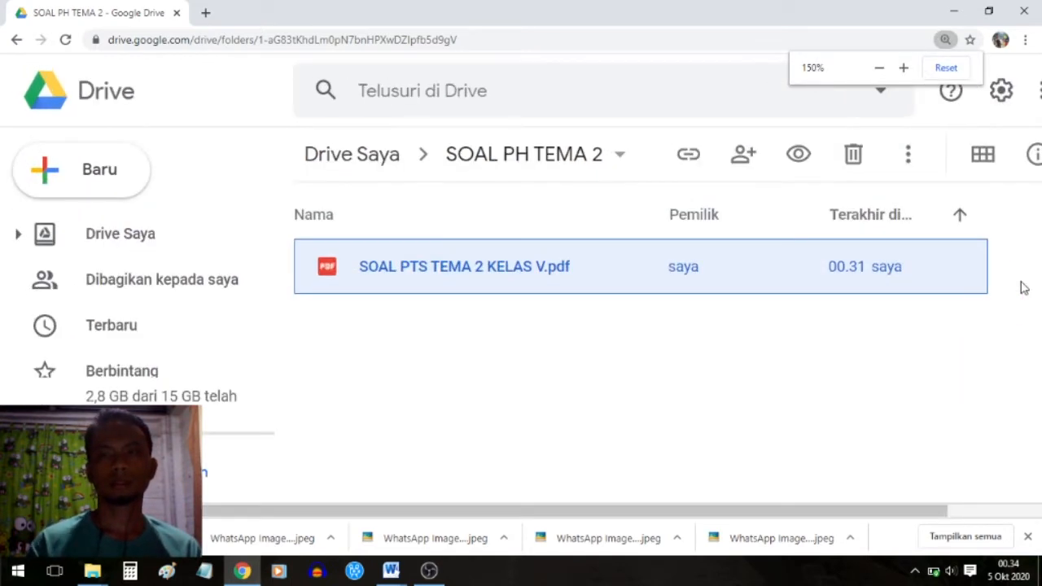
{"action": "left_click_drag", "start_coordinate": [937, 511], "coordinate": [1025, 511]}
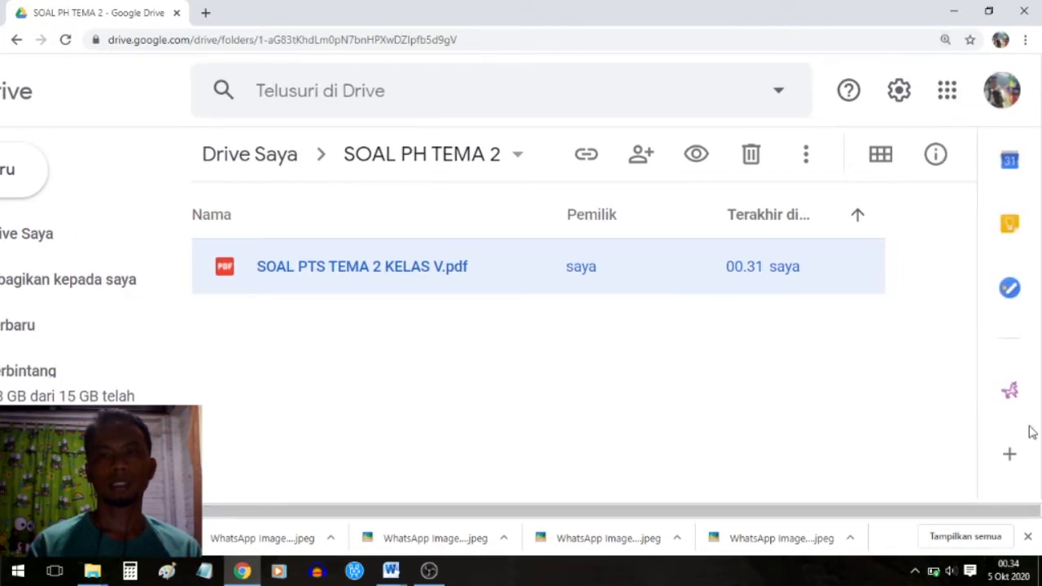
{"action": "left_click", "coordinate": [1011, 395]}
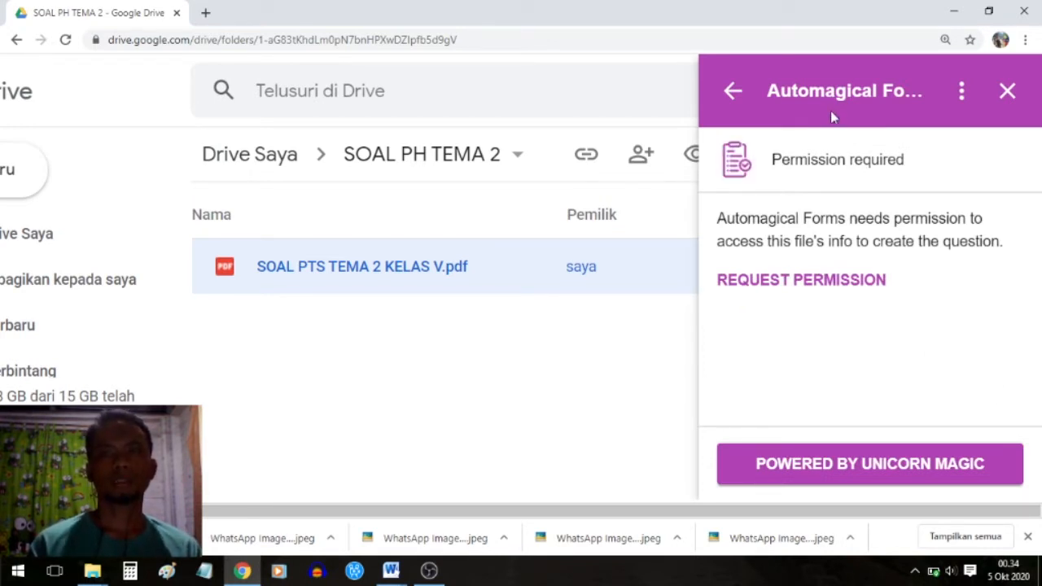
- Allow Automagical Forms to access the selected PDF and have it find the questions in the file automatically
{"action": "left_click", "coordinate": [787, 281]}
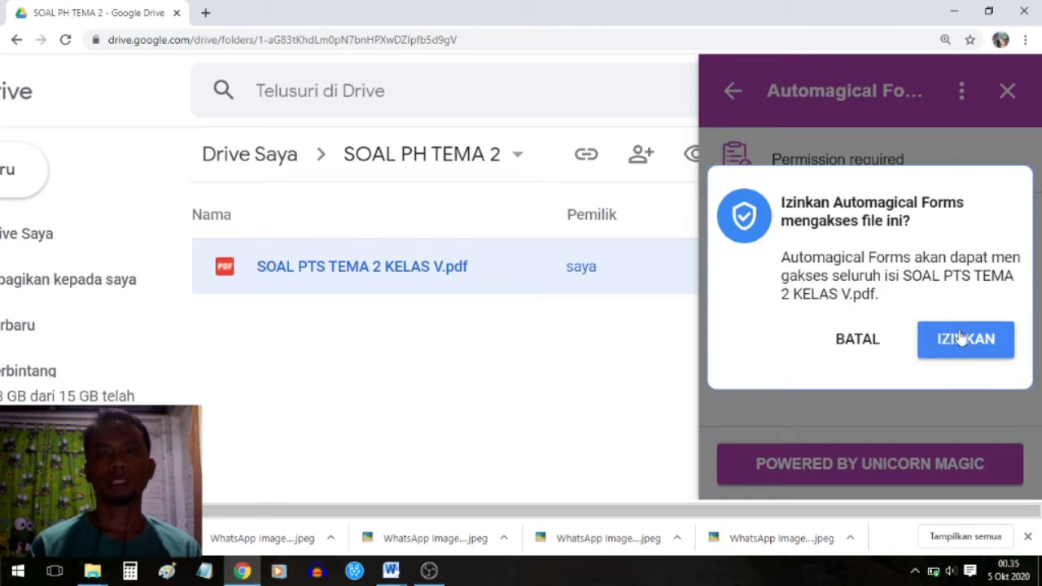
{"action": "left_click", "coordinate": [965, 342]}
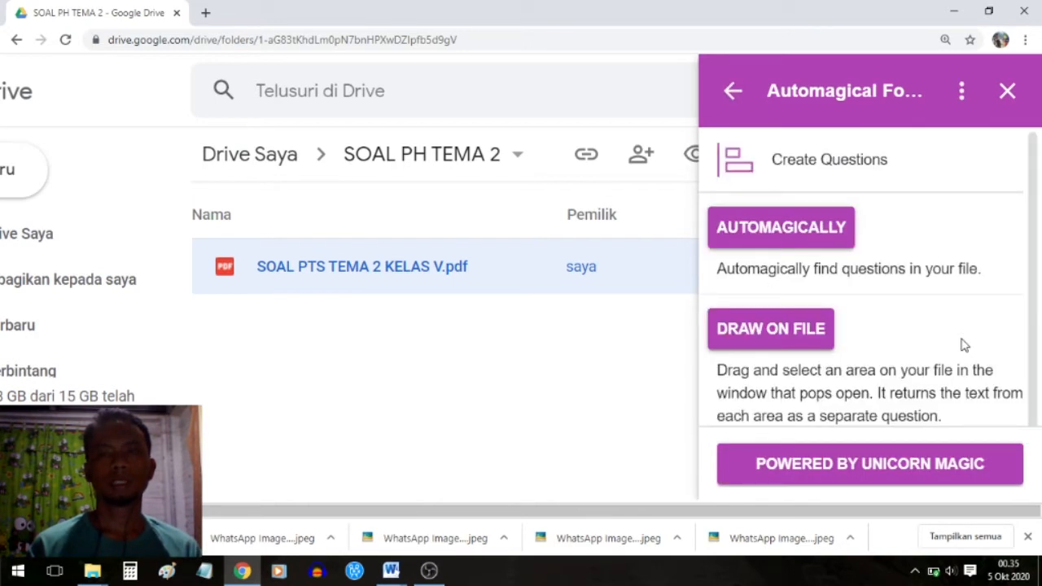
{"action": "left_click_drag", "start_coordinate": [1035, 213], "coordinate": [1040, 303]}
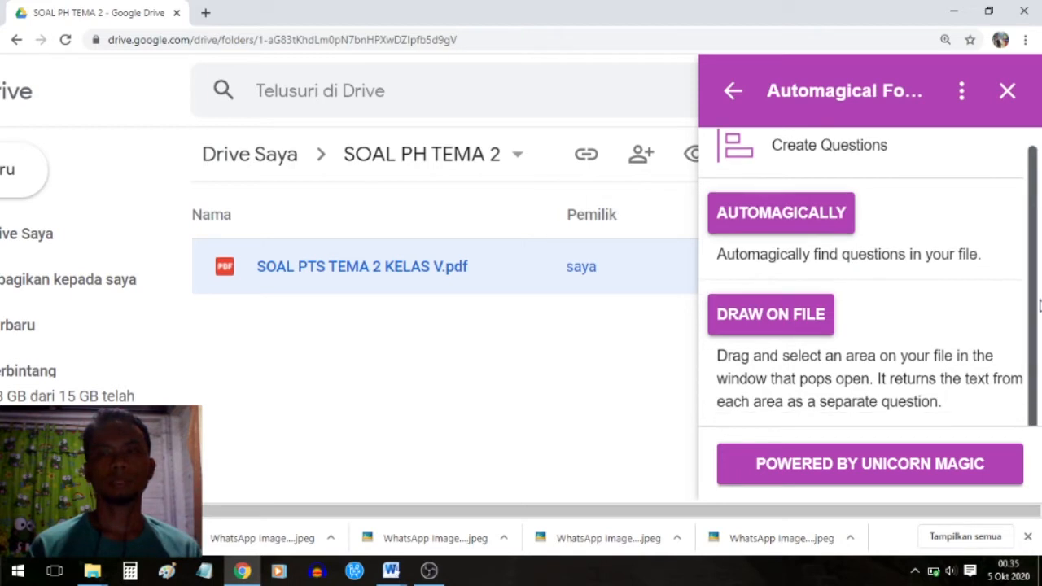
{"action": "scroll", "coordinate": [1038, 228], "scroll_direction": "up", "scroll_amount": 1}
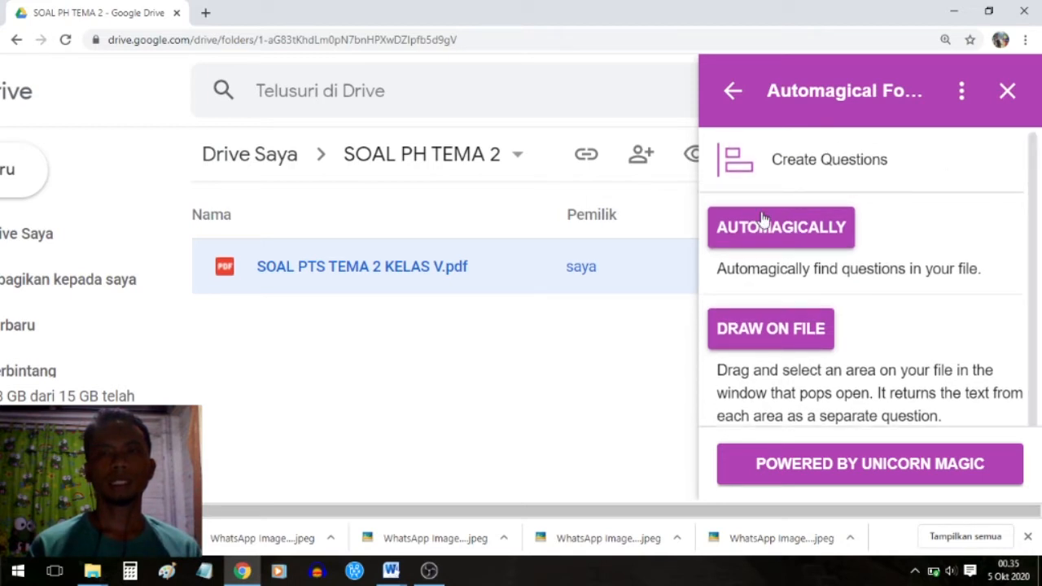
{"action": "left_click", "coordinate": [786, 234]}
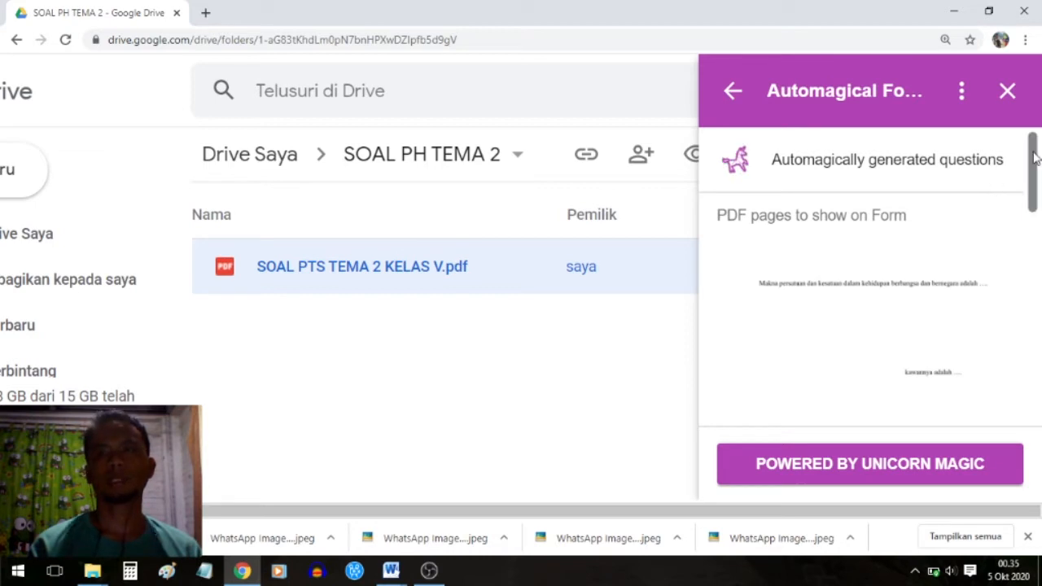
- Expand the full list of generated questions through question 20 and create a Google Form from them
{"action": "left_click_drag", "start_coordinate": [1034, 157], "coordinate": [1040, 450]}
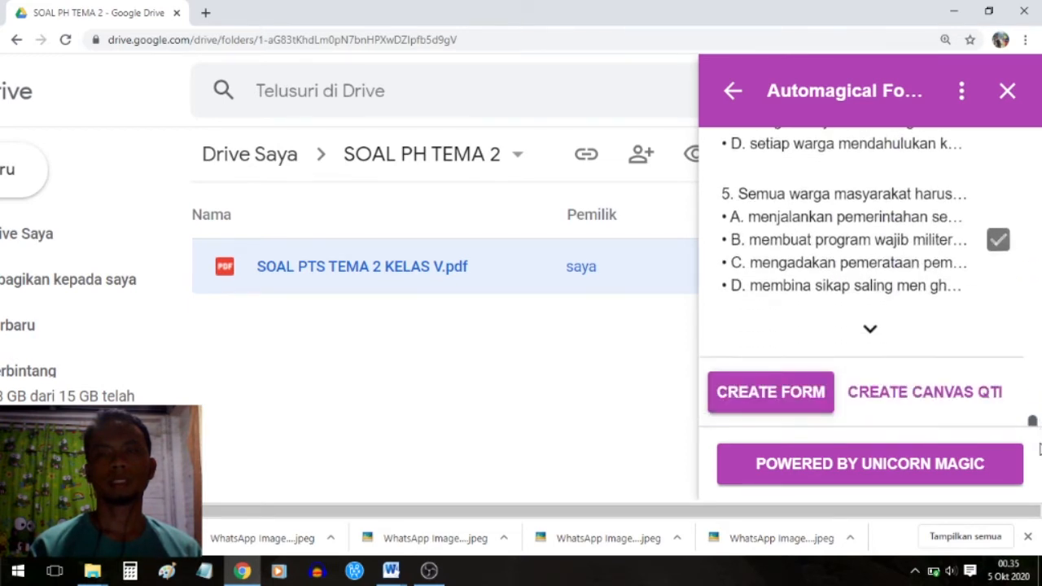
{"action": "left_click", "coordinate": [870, 337]}
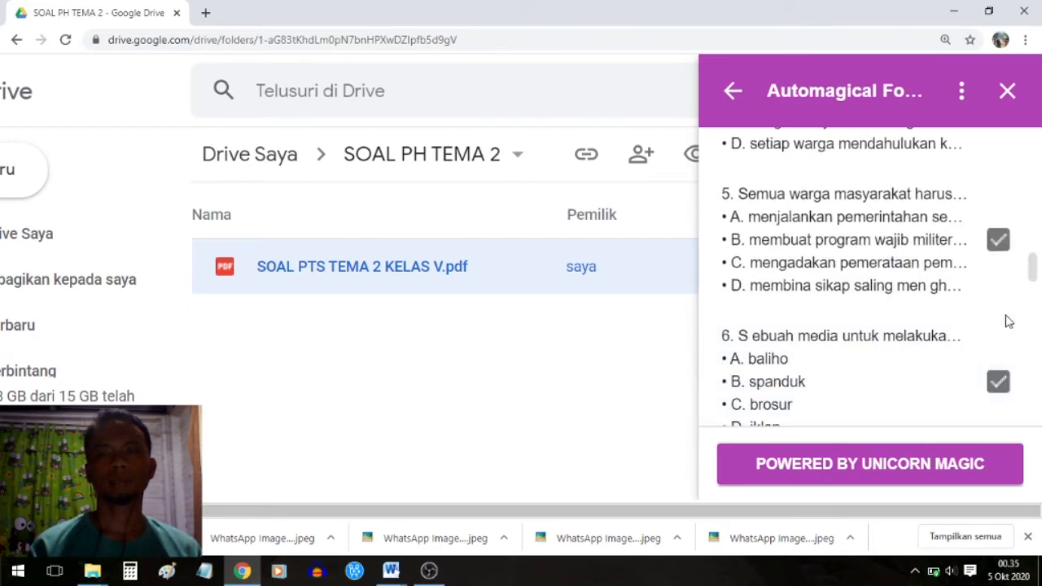
{"action": "left_click_drag", "start_coordinate": [1034, 277], "coordinate": [1039, 490]}
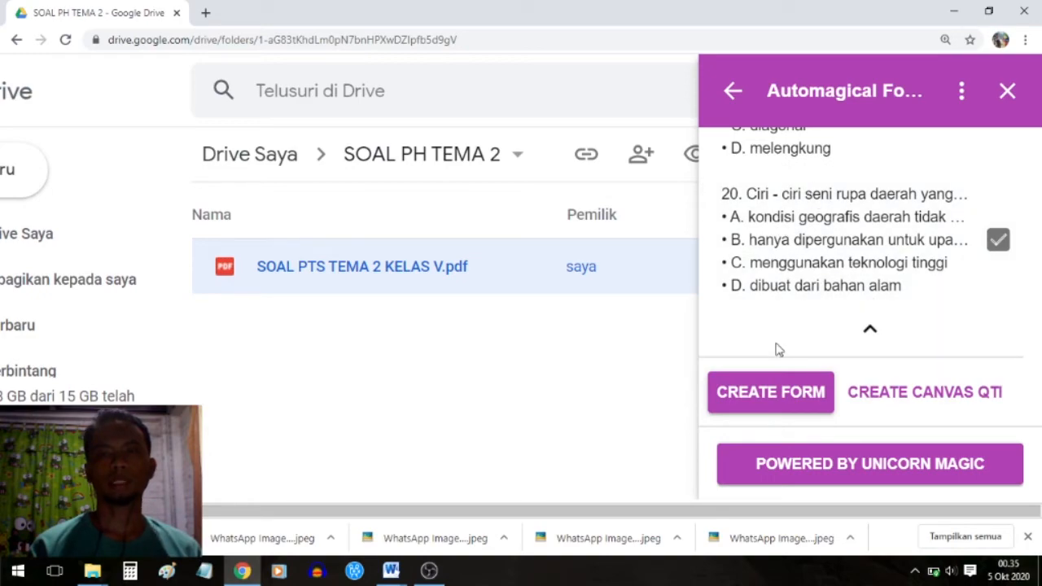
{"action": "left_click", "coordinate": [777, 394]}
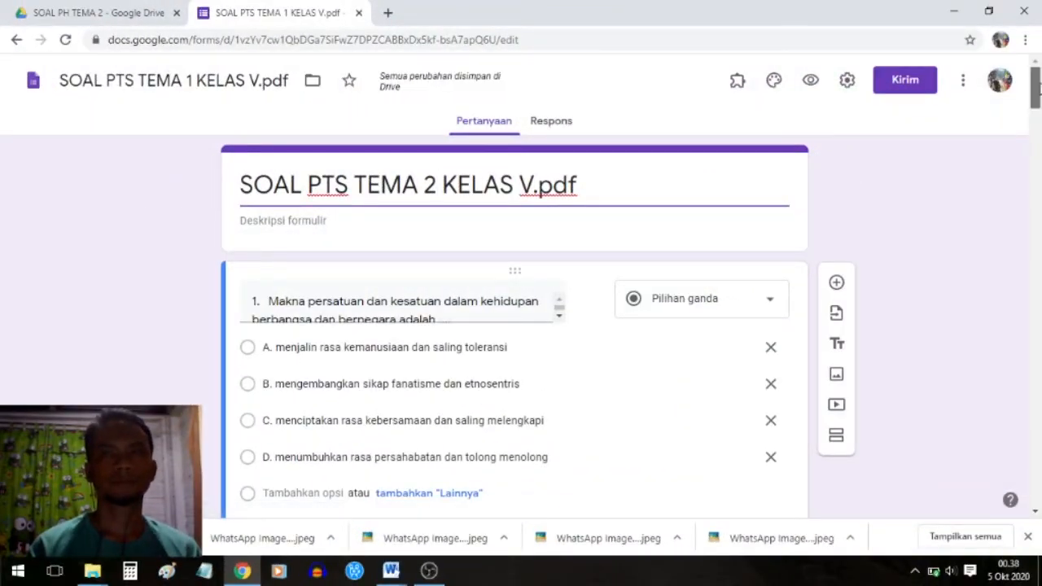
- Compare the questions in the generated form with the originals in the Word document SOAL PTS TEMA 1 KELAS V.docx
{"action": "scroll", "coordinate": [1039, 93], "scroll_direction": "down", "scroll_amount": 1}
{"action": "left_click_drag", "start_coordinate": [1038, 94], "coordinate": [1038, 72]}
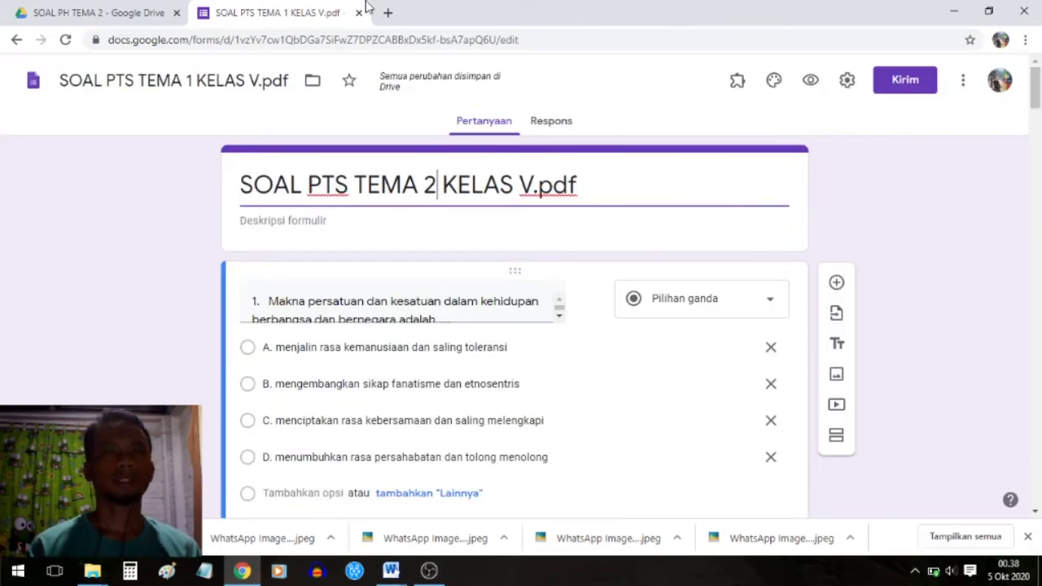
{"action": "left_click", "coordinate": [391, 572]}
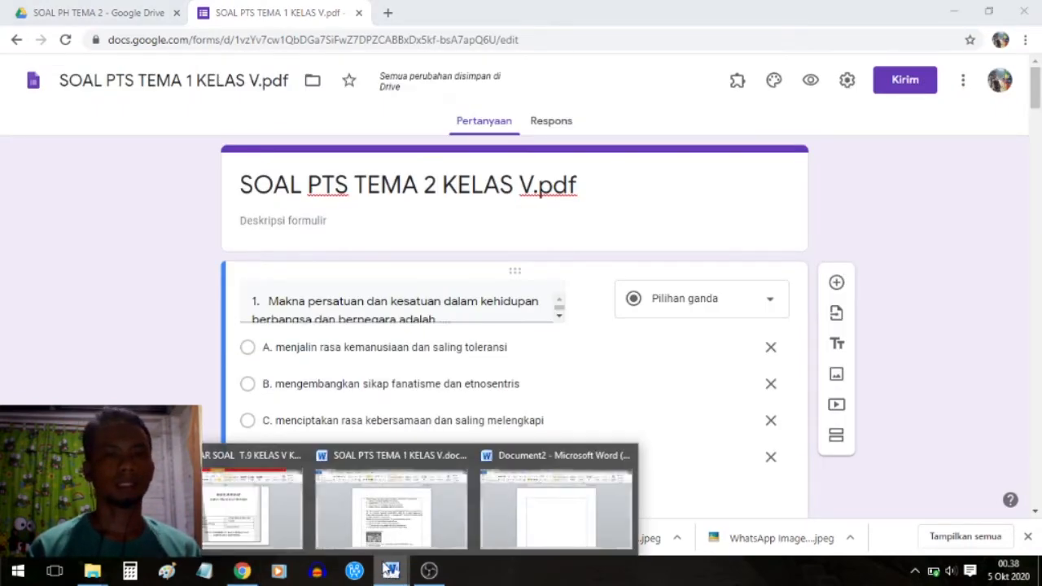
{"action": "left_click", "coordinate": [379, 534]}
{"action": "left_click_drag", "start_coordinate": [1039, 167], "coordinate": [1035, 118]}
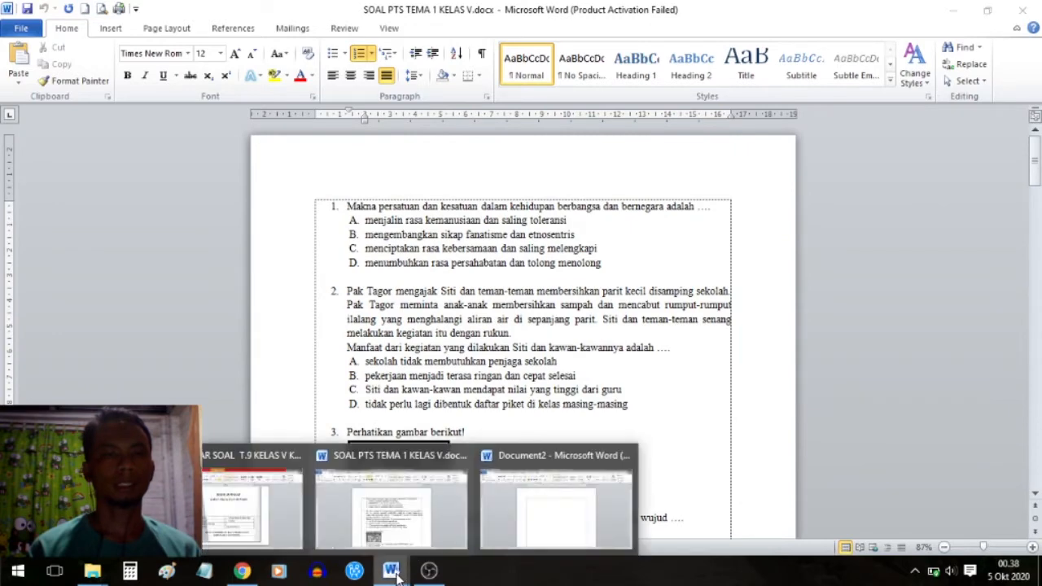
{"action": "left_click", "coordinate": [247, 573]}
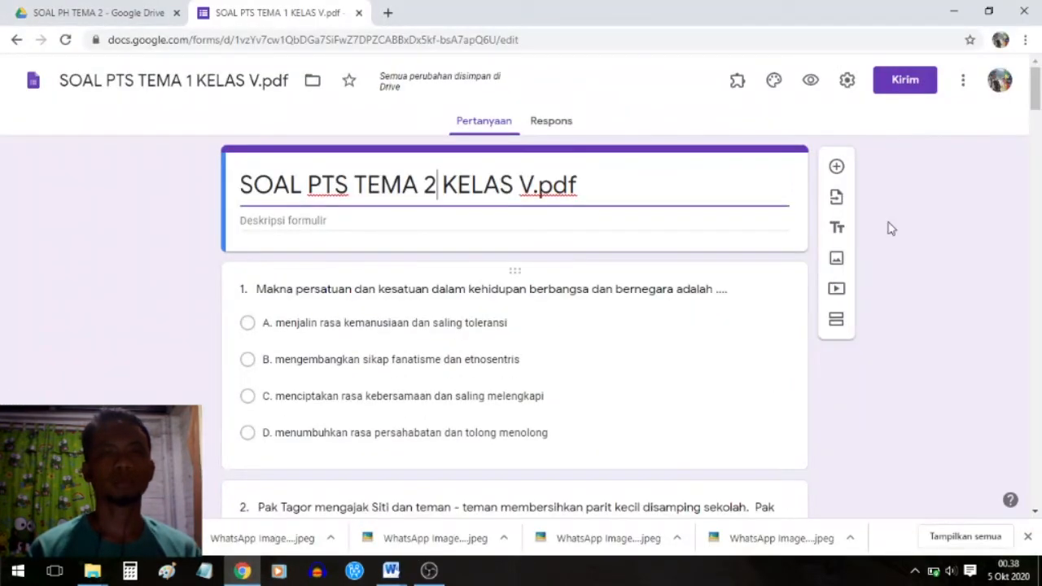
{"action": "left_click_drag", "start_coordinate": [1039, 91], "coordinate": [1039, 151]}
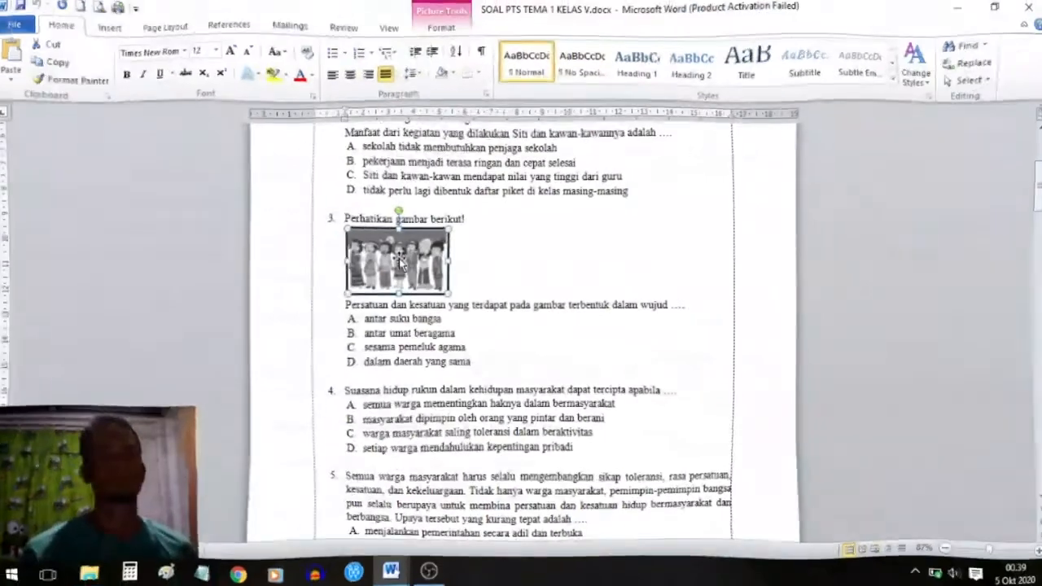
- Copy the picture of question 3 from the Word document into a blank Paint canvas and crop the canvas to it
{"action": "left_click", "coordinate": [399, 259]}
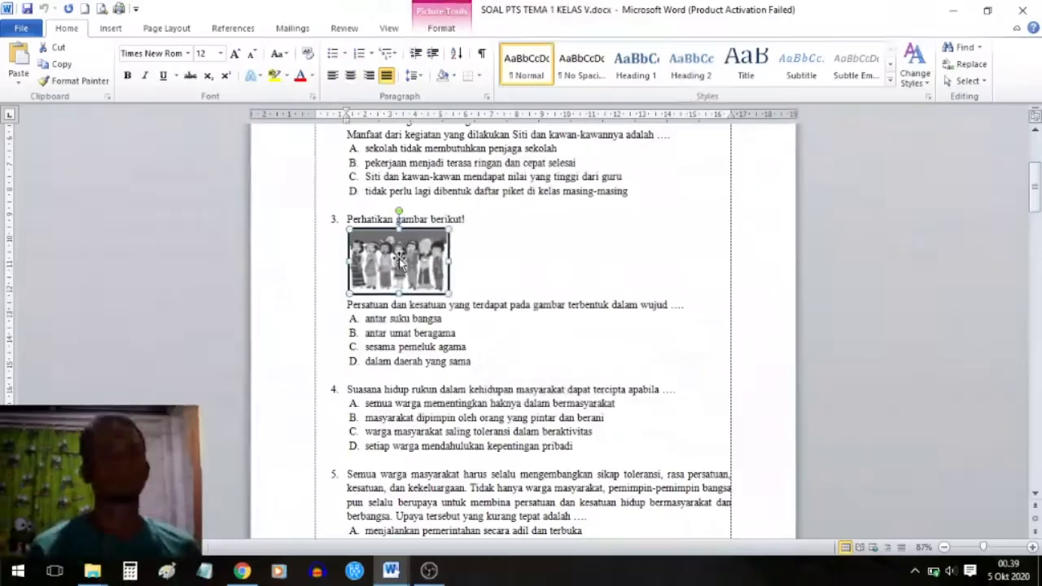
{"action": "right_click", "coordinate": [399, 259]}
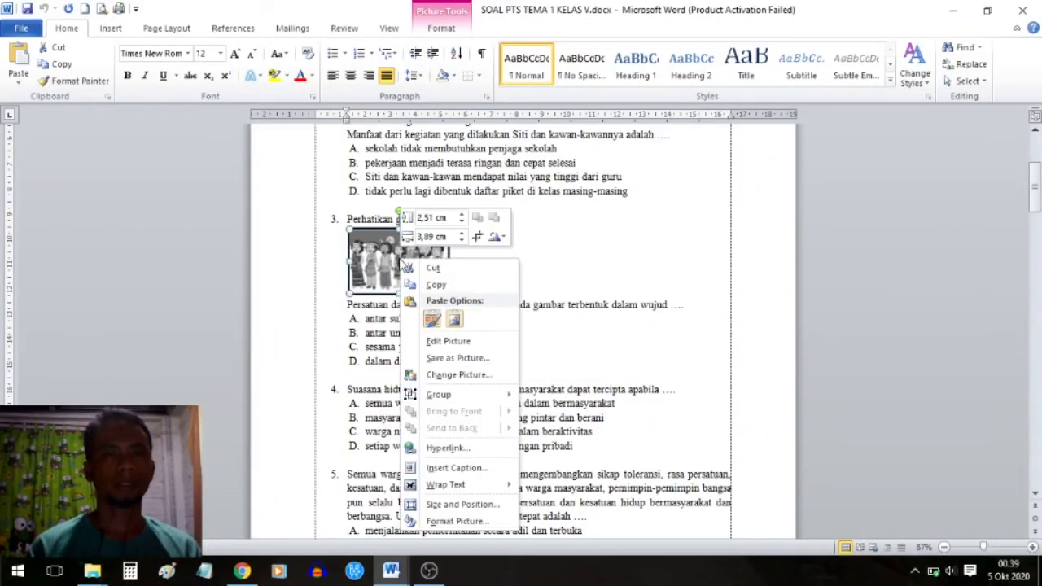
{"action": "left_click", "coordinate": [436, 287]}
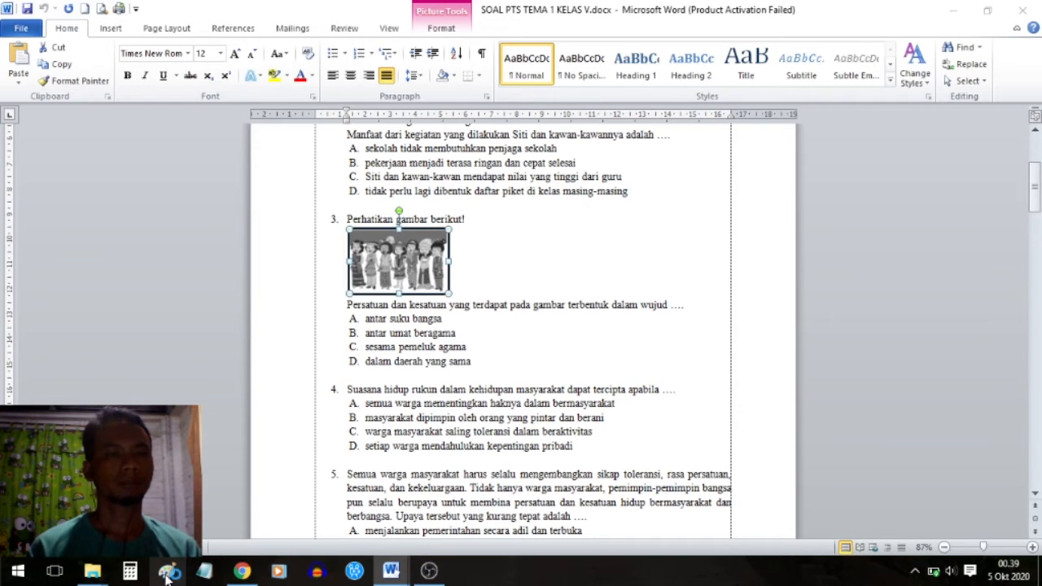
{"action": "left_click", "coordinate": [167, 573]}
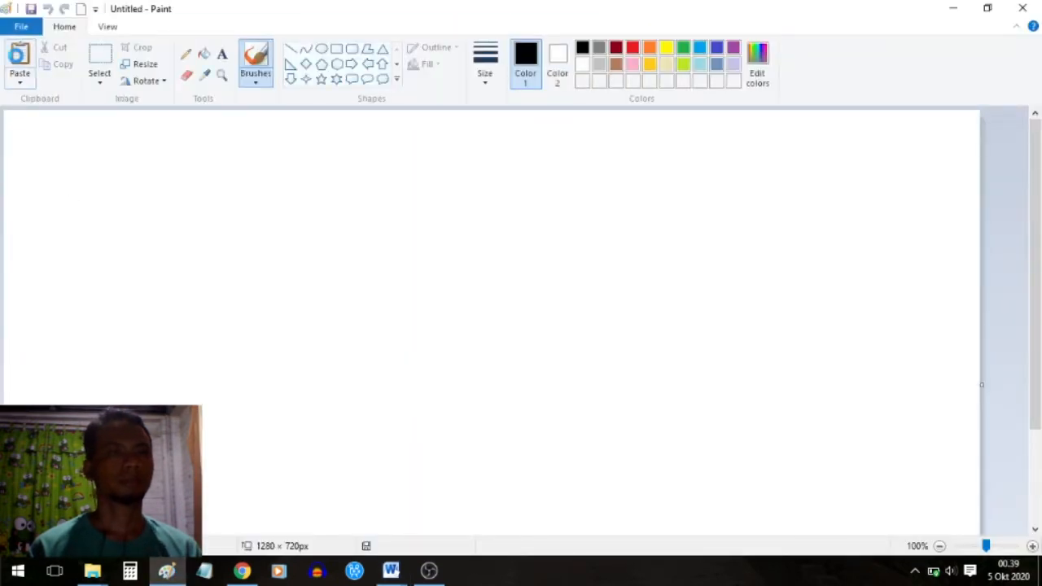
{"action": "left_click", "coordinate": [20, 60]}
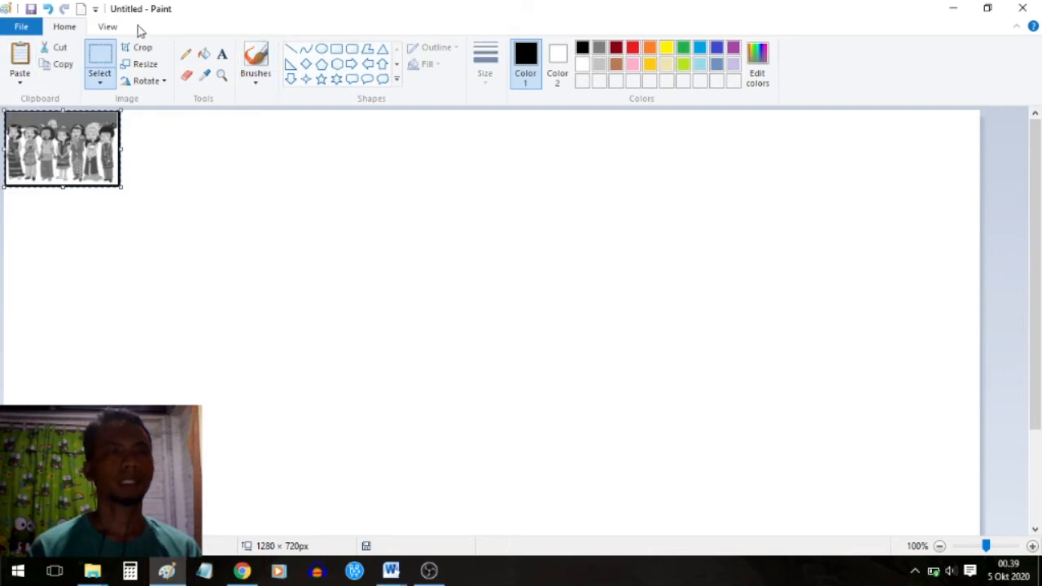
{"action": "left_click", "coordinate": [136, 49]}
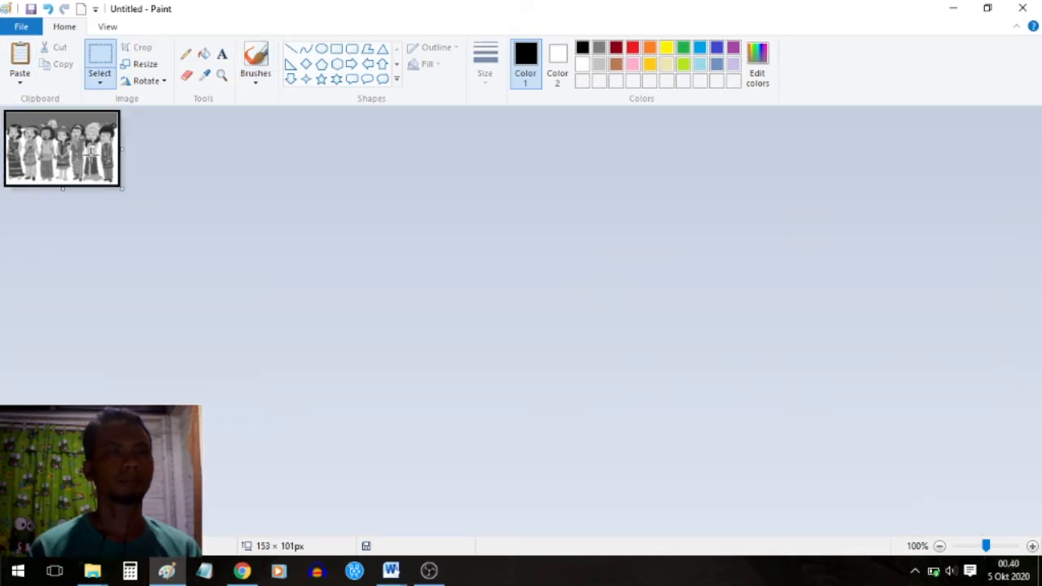
- Save the cropped picture as a JPEG named NO 3 in a new GAMBAR SOAL folder inside Pictures
{"action": "left_click", "coordinate": [21, 26]}
{"action": "mouse_move", "coordinate": [47, 155]}
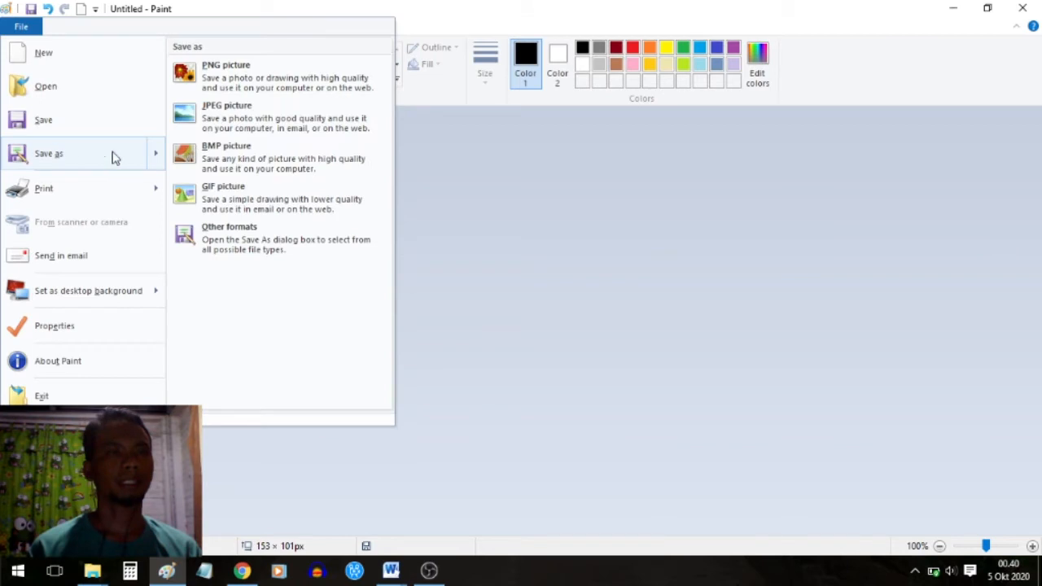
{"action": "left_click", "coordinate": [251, 132]}
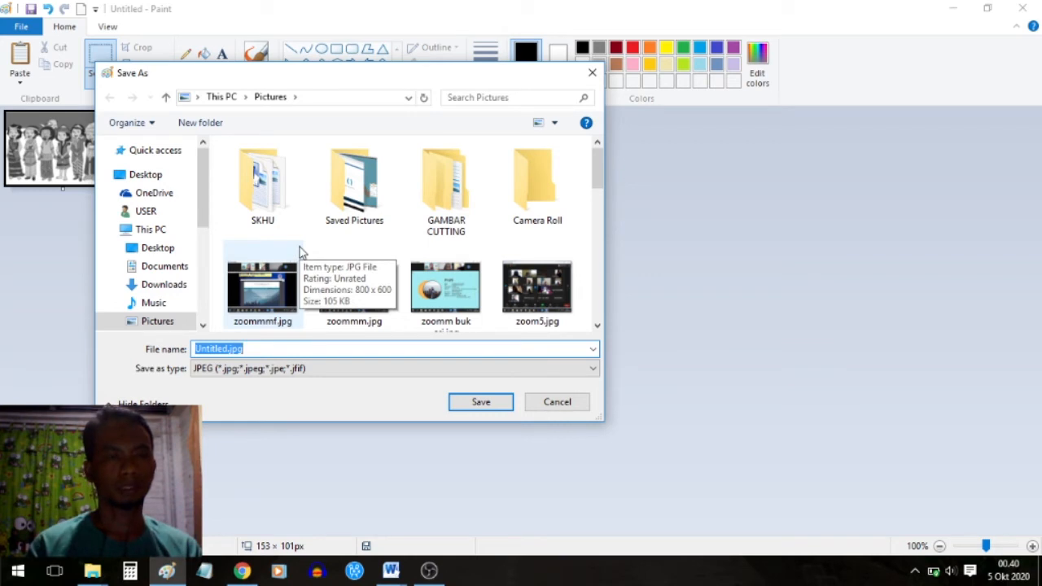
{"action": "left_click", "coordinate": [222, 124]}
{"action": "type", "text": "S"}
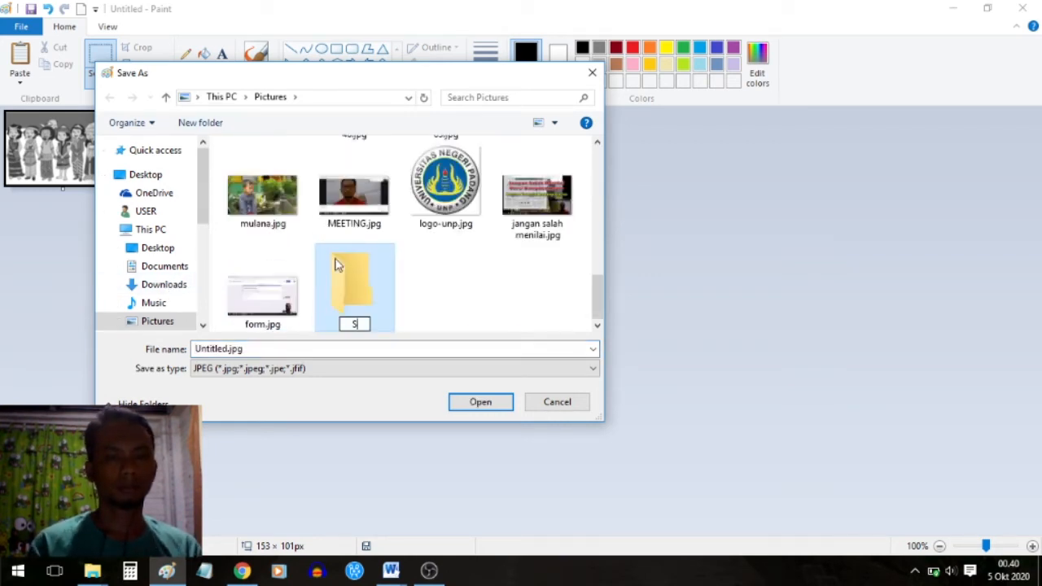
{"action": "type", "text": "AMBAR SOAL"}
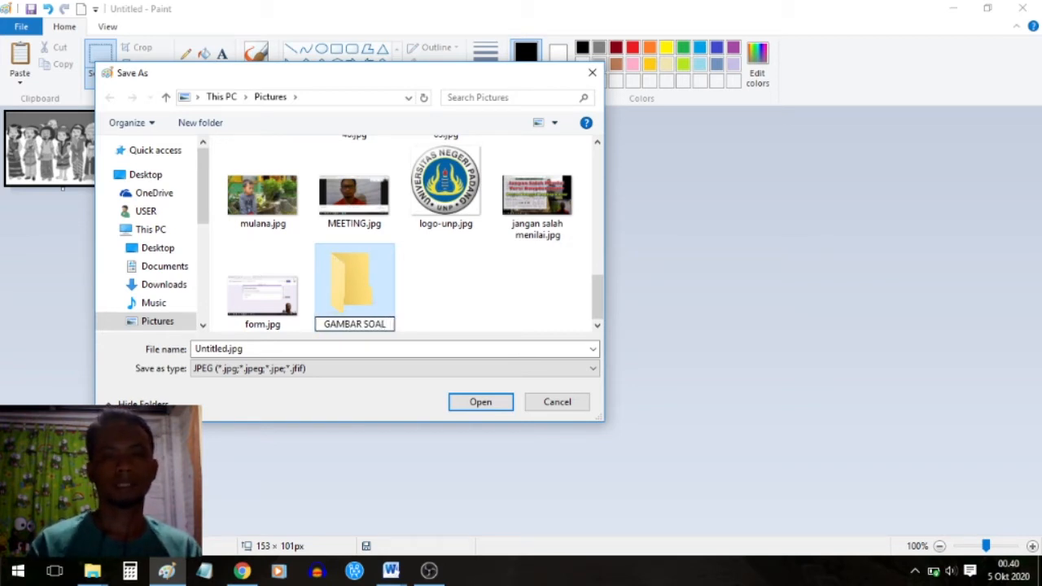
{"action": "left_click", "coordinate": [338, 265]}
{"action": "left_click", "coordinate": [261, 348]}
{"action": "type", "text": "NO 3"}
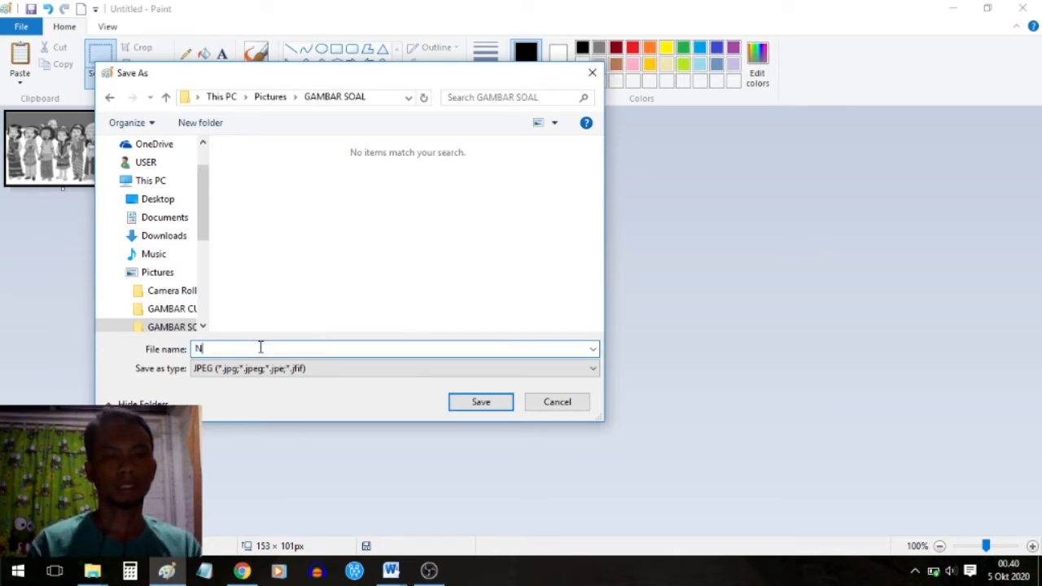
{"action": "left_click", "coordinate": [482, 403]}
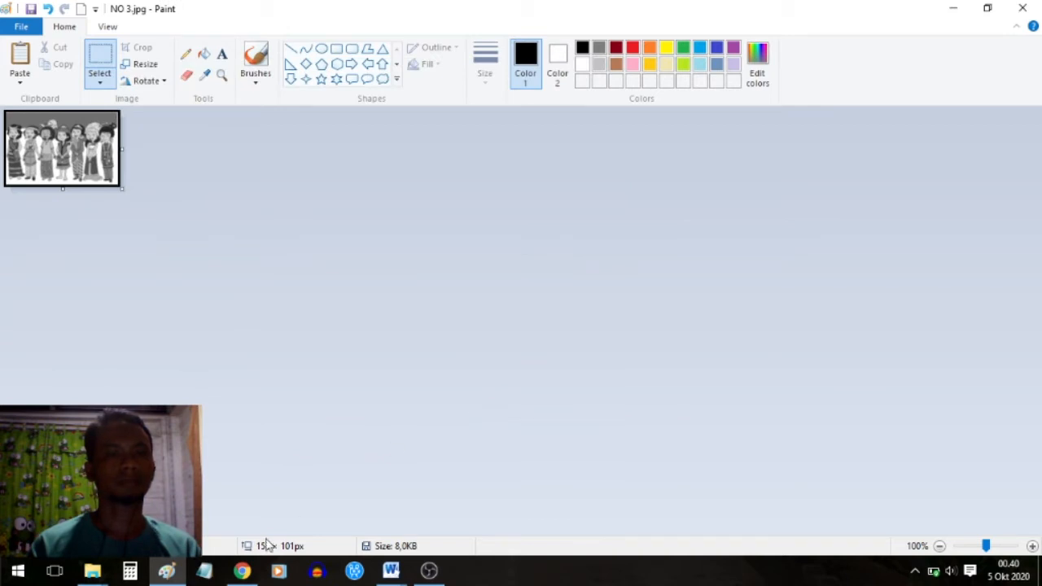
- Copy the picture of question 7 from SOAL PTS TEMA 1 KELAS V.docx in Word into a new Paint canvas and crop the canvas to it
{"action": "left_click", "coordinate": [391, 572]}
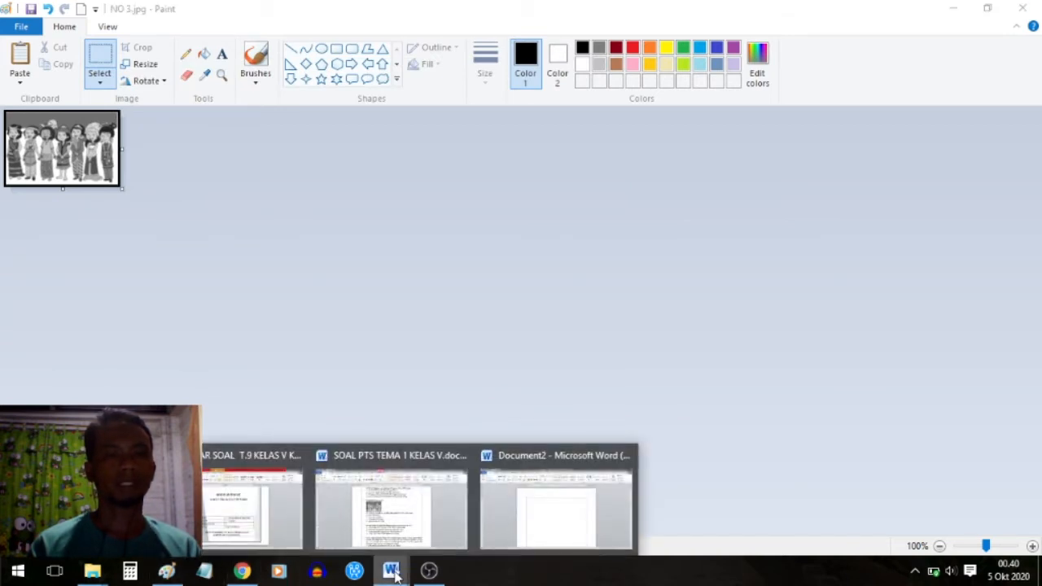
{"action": "left_click", "coordinate": [396, 521]}
{"action": "scroll", "coordinate": [564, 412], "scroll_direction": "down", "scroll_amount": 10}
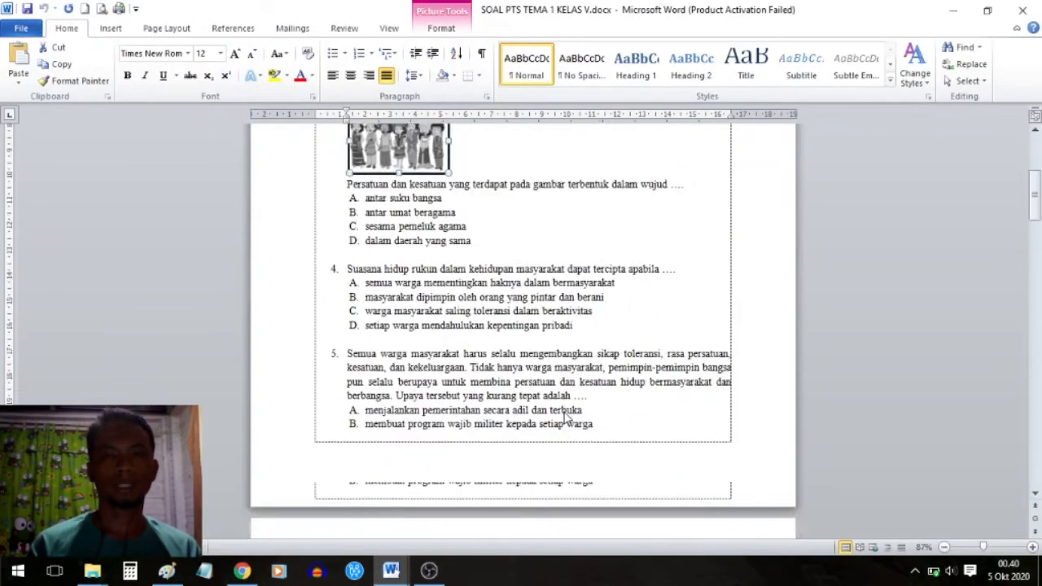
{"action": "scroll", "coordinate": [564, 412], "scroll_direction": "down", "scroll_amount": 10}
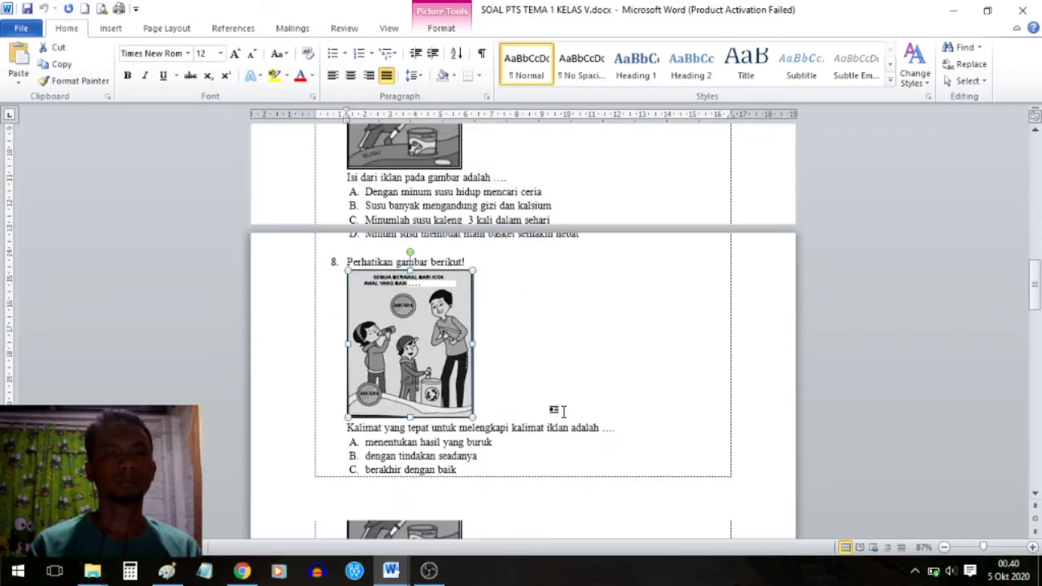
{"action": "scroll", "coordinate": [562, 411], "scroll_direction": "up", "scroll_amount": 10}
{"action": "right_click", "coordinate": [407, 485]}
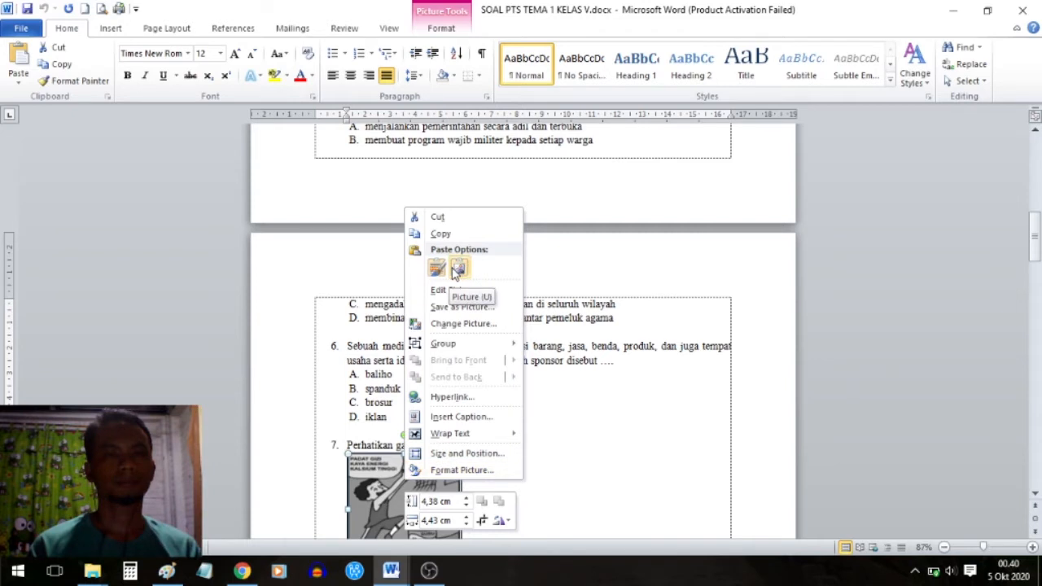
{"action": "left_click", "coordinate": [439, 236]}
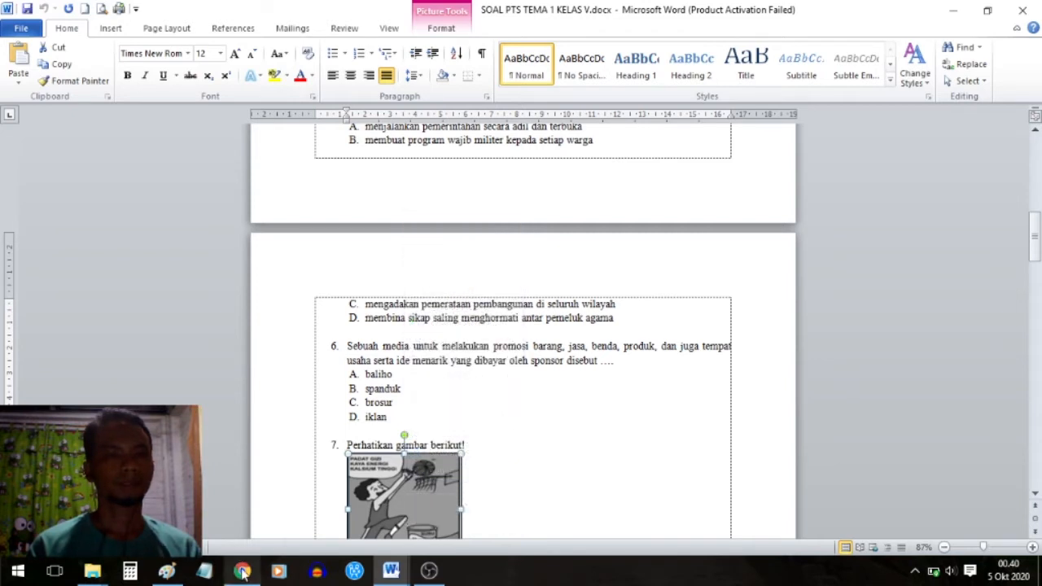
{"action": "left_click", "coordinate": [166, 572]}
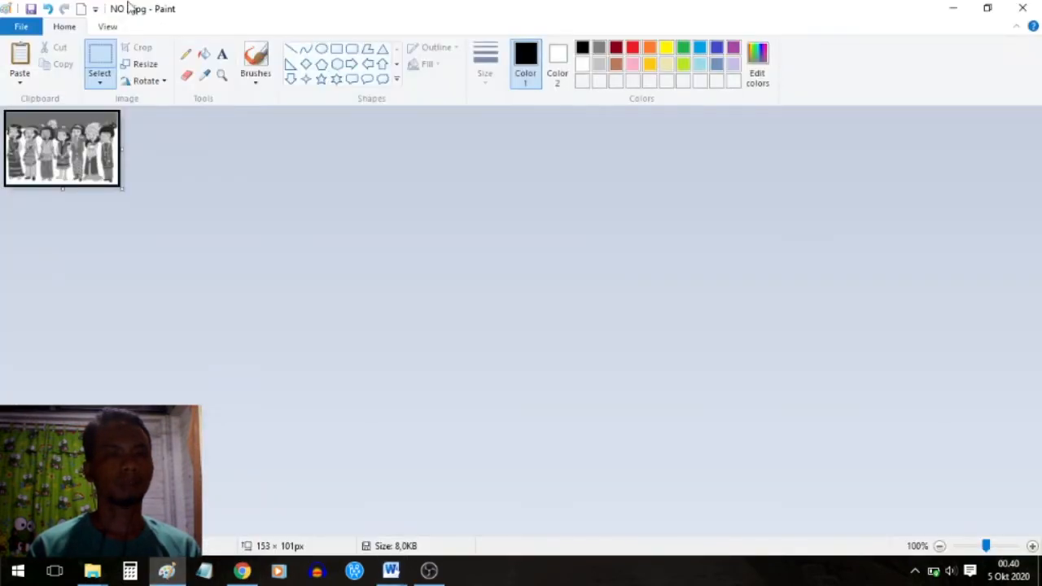
{"action": "left_click", "coordinate": [85, 8]}
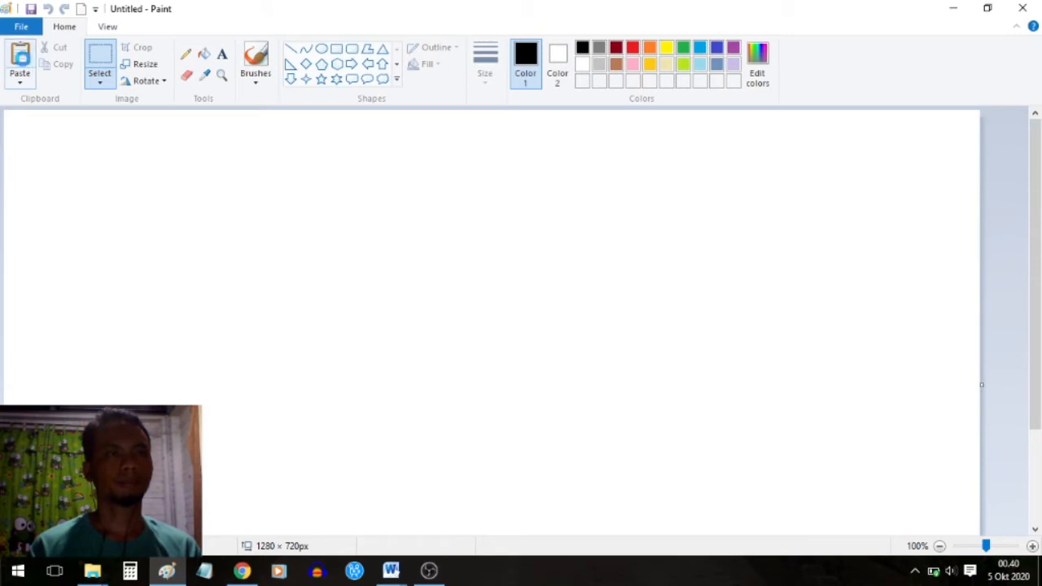
{"action": "left_click", "coordinate": [20, 59]}
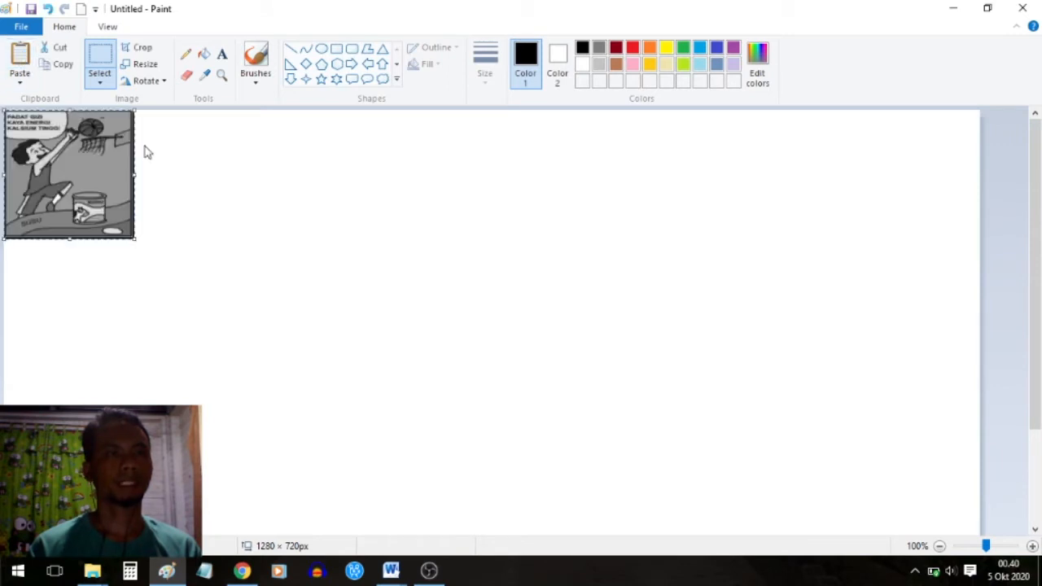
{"action": "left_click", "coordinate": [139, 47]}
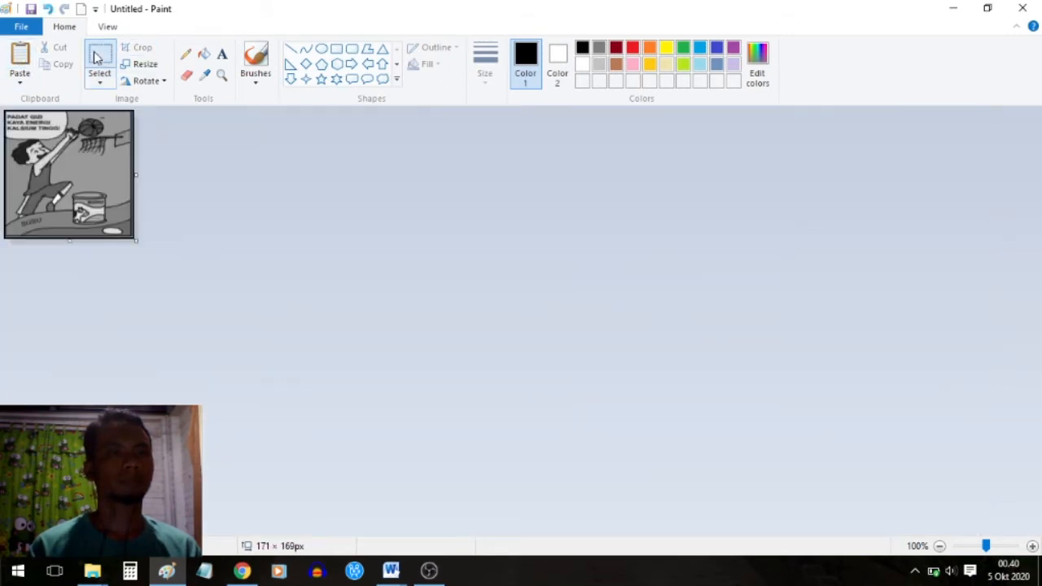
- Save the cropped question 7 picture as a JPEG named NO 7 in the GAMBAR SOAL folder
{"action": "left_click", "coordinate": [22, 26]}
{"action": "mouse_move", "coordinate": [83, 158]}
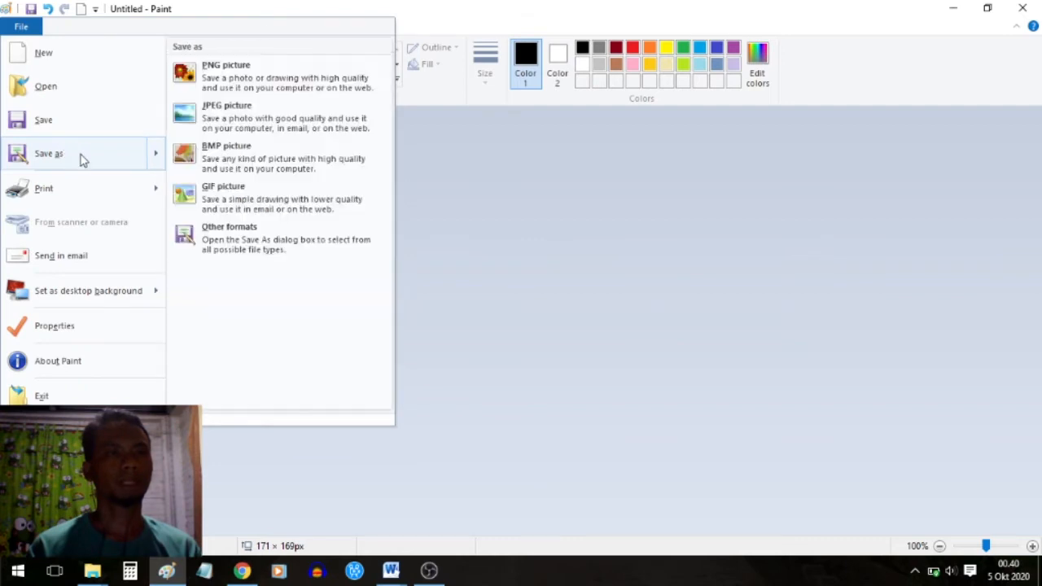
{"action": "left_click", "coordinate": [226, 119]}
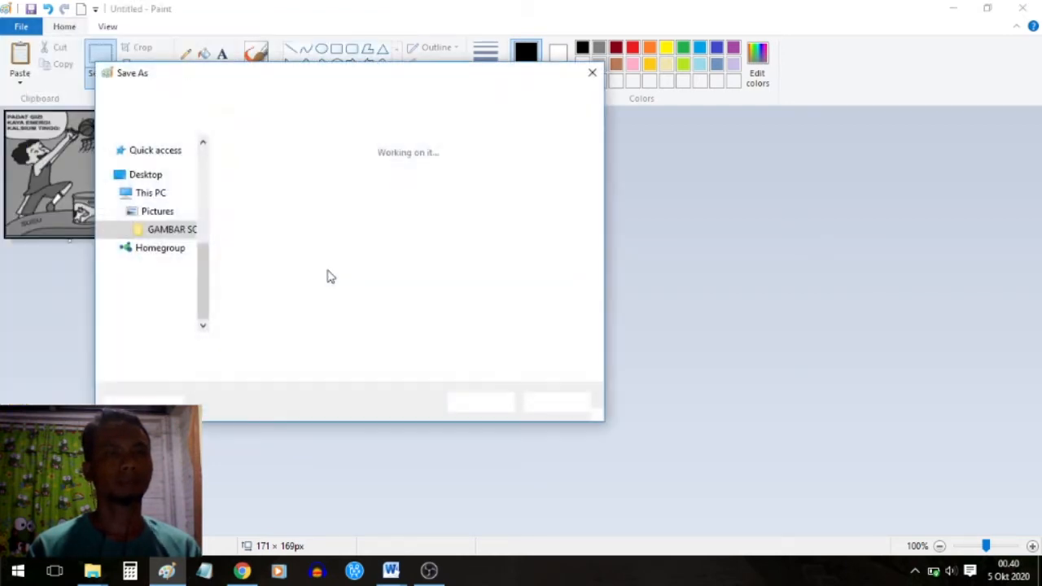
{"action": "type", "text": "NO 7"}
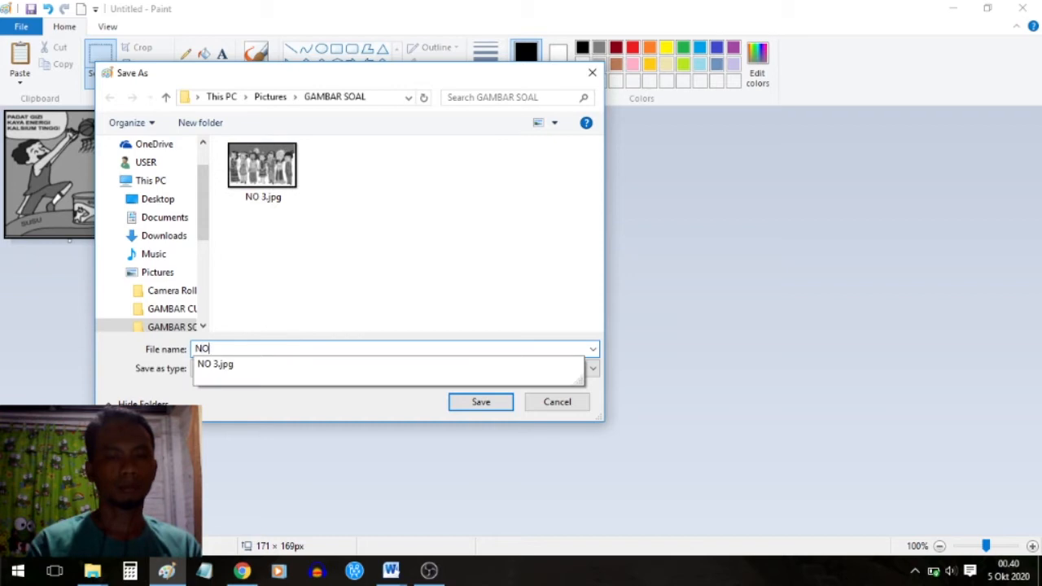
{"action": "left_click", "coordinate": [481, 402]}
- Copy the picture of question 8 from the Word document into a new Paint canvas and crop the canvas to it
{"action": "mouse_move", "coordinate": [389, 574]}
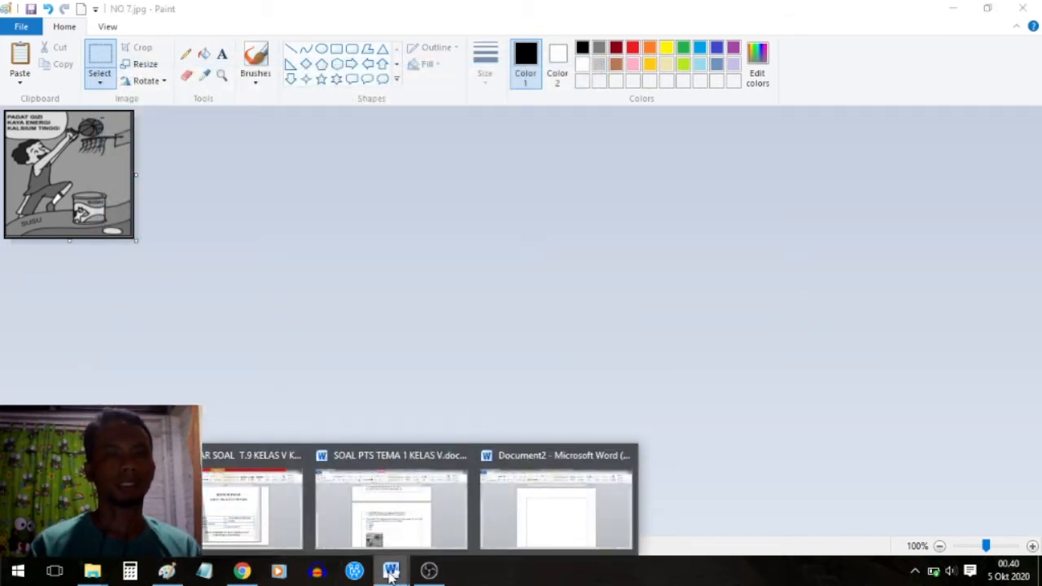
{"action": "left_click", "coordinate": [386, 533]}
{"action": "scroll", "coordinate": [585, 448], "scroll_direction": "down", "scroll_amount": 10}
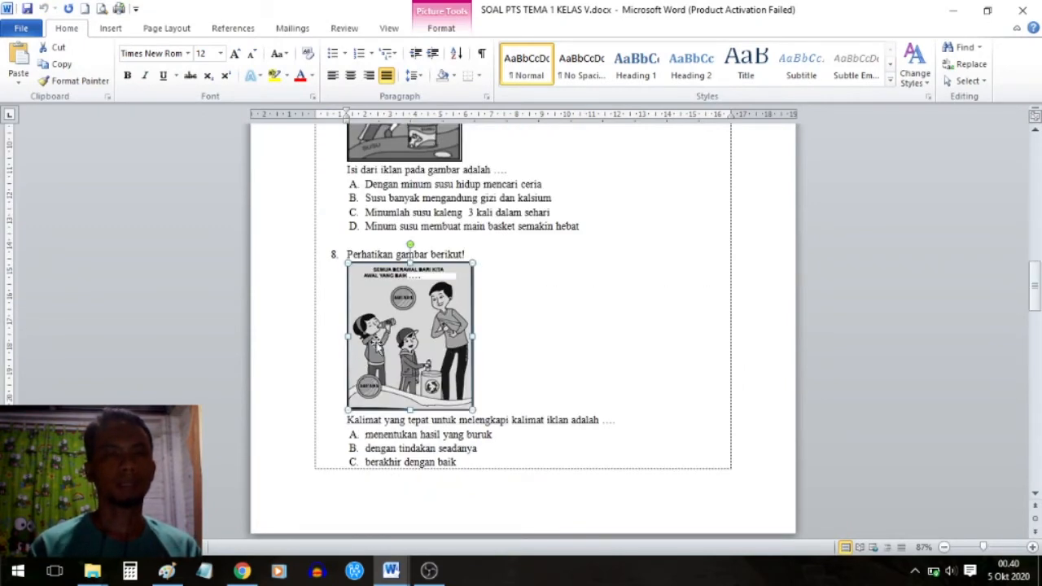
{"action": "right_click", "coordinate": [376, 346]}
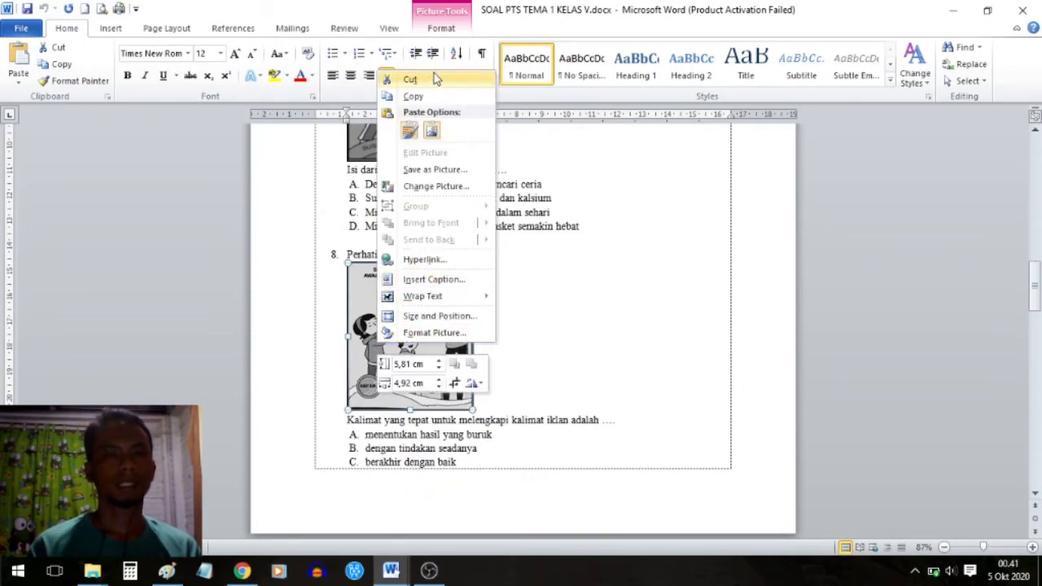
{"action": "left_click", "coordinate": [415, 97]}
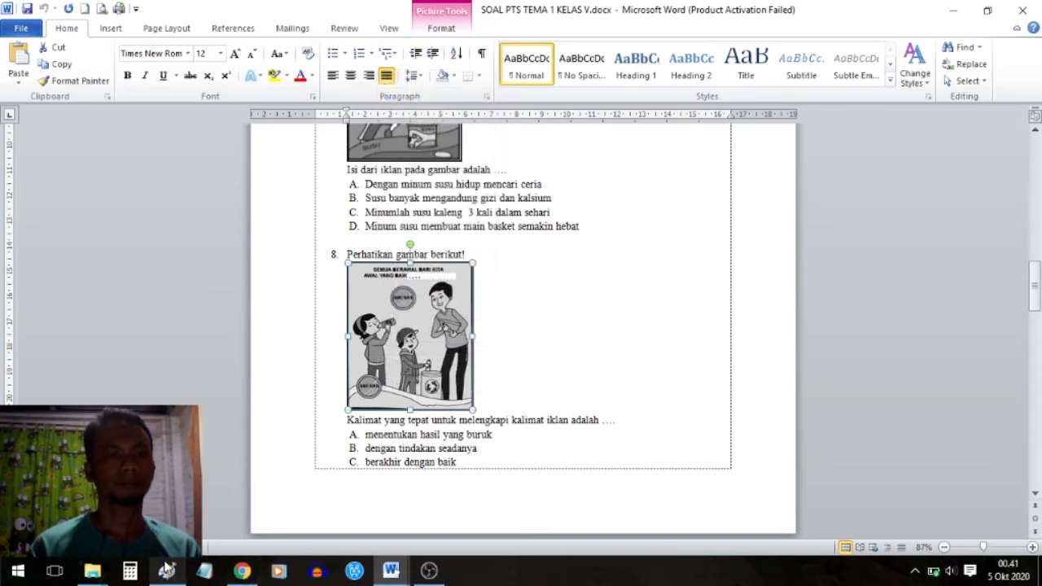
{"action": "left_click", "coordinate": [166, 571]}
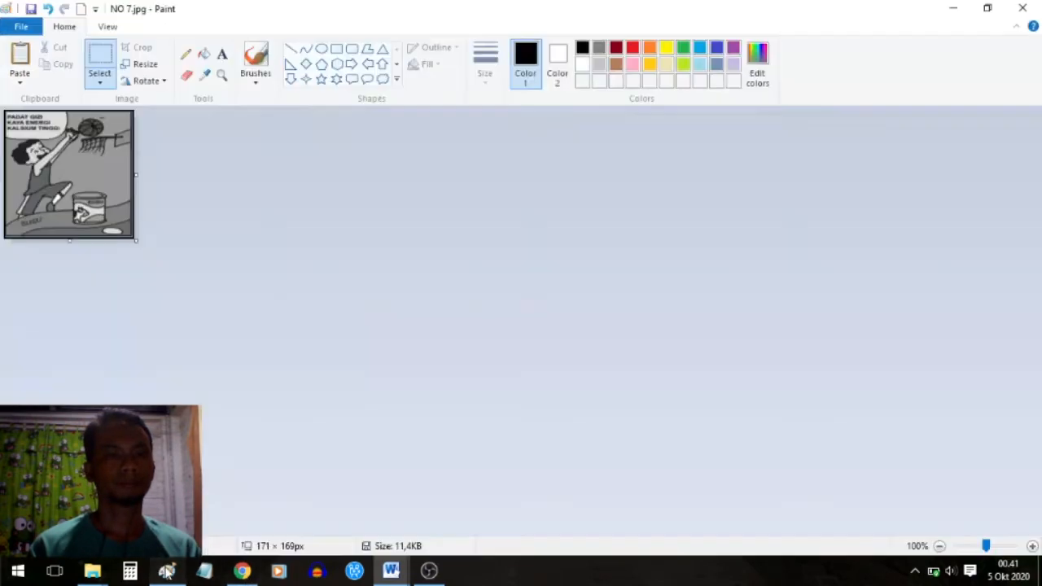
{"action": "left_click", "coordinate": [80, 9]}
{"action": "left_click", "coordinate": [20, 62]}
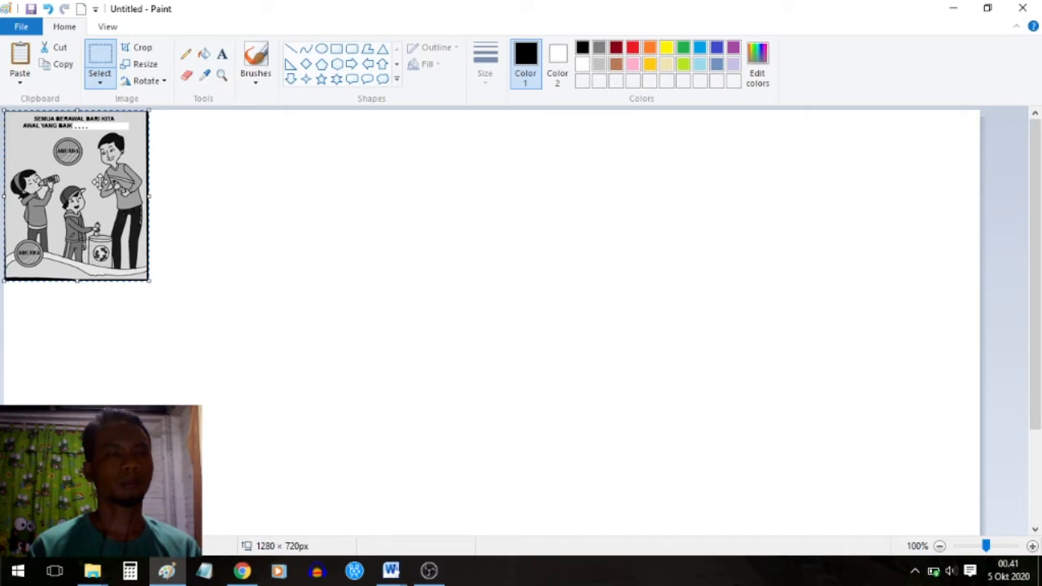
{"action": "left_click", "coordinate": [137, 51]}
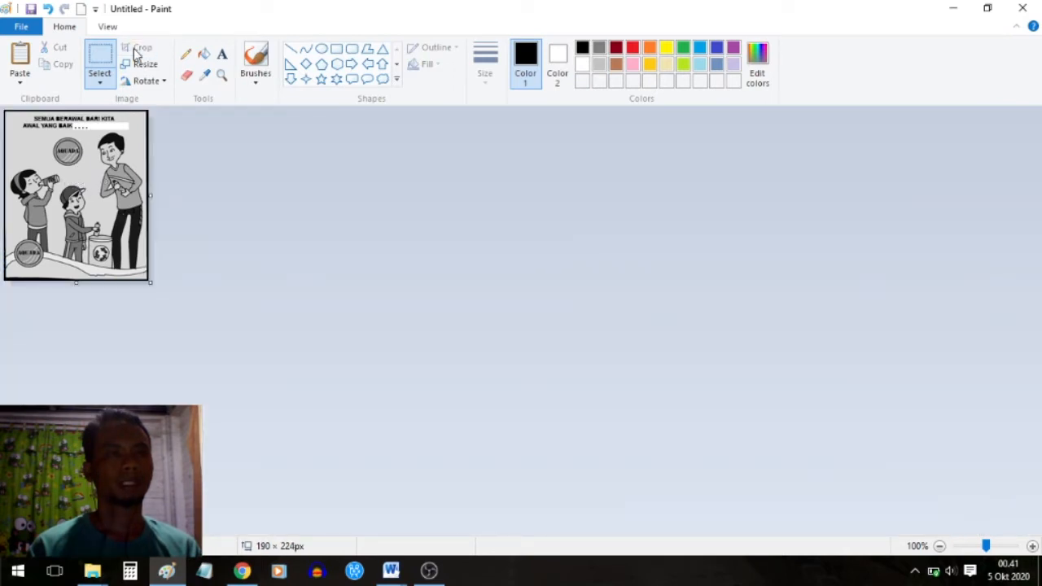
- Save the cropped question 8 picture as a JPEG named NO 8 in the GAMBAR SOAL folder
{"action": "left_click", "coordinate": [21, 26]}
{"action": "mouse_move", "coordinate": [61, 155]}
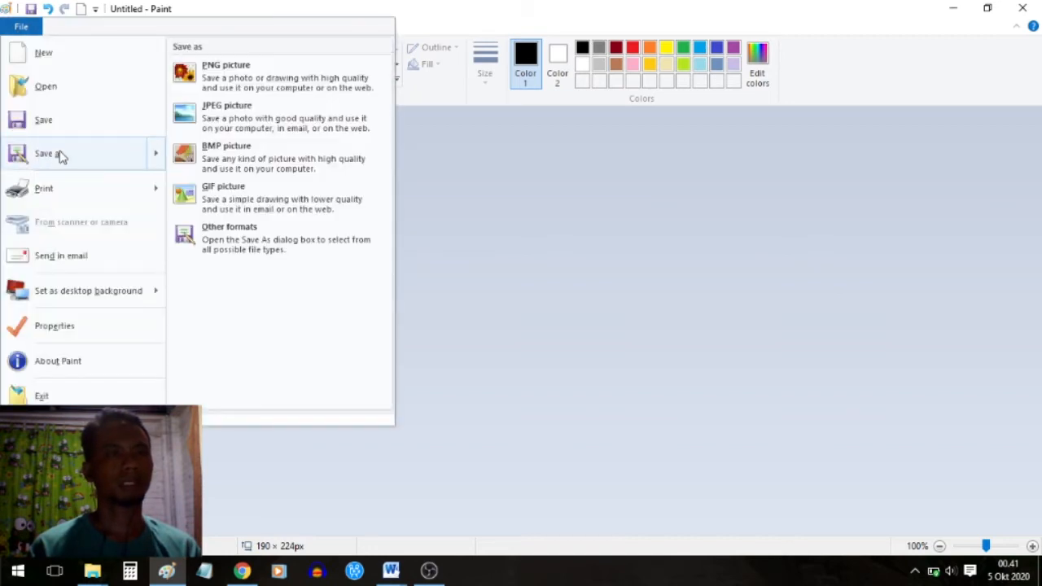
{"action": "left_click", "coordinate": [241, 115]}
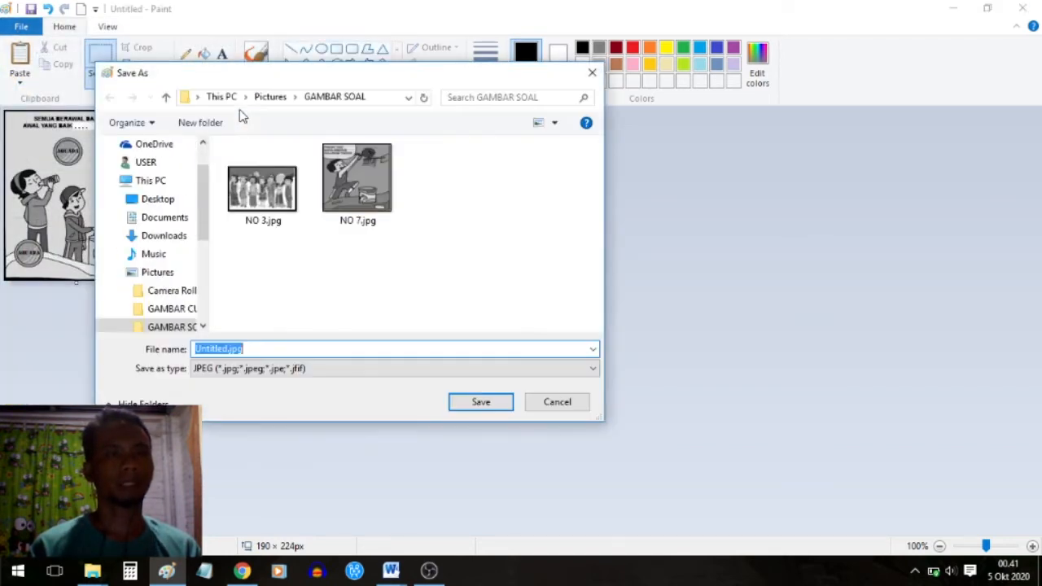
{"action": "type", "text": "NO 8"}
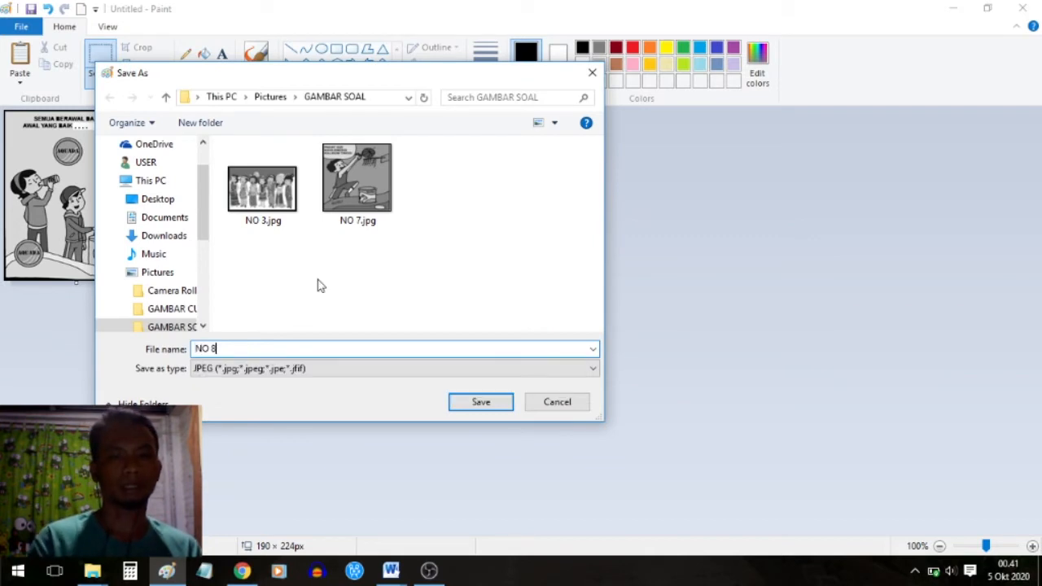
{"action": "left_click", "coordinate": [480, 407]}
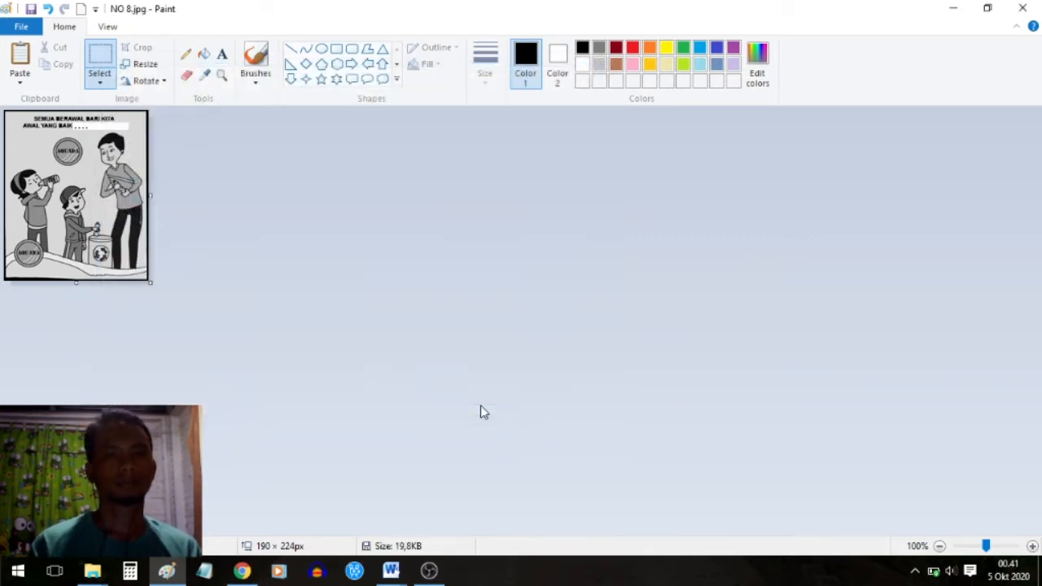
- Check the remaining questions of the Word document, through question 20, for further pictures
{"action": "left_click", "coordinate": [386, 574]}
{"action": "left_click", "coordinate": [396, 518]}
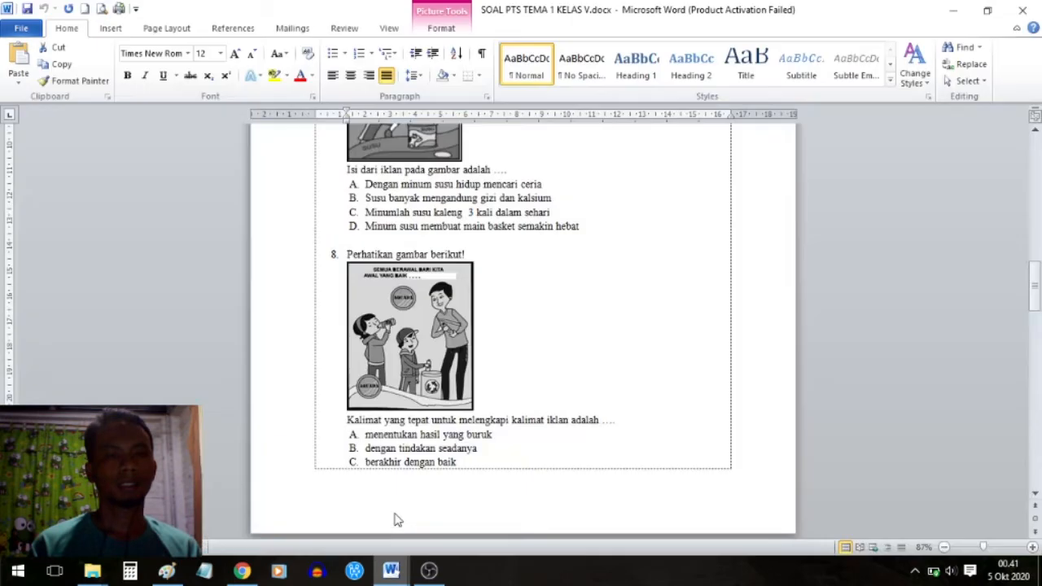
{"action": "key", "text": "Page_Down"}
{"action": "key", "text": "Page_Down"}
{"action": "key", "text": "Page_Down"}
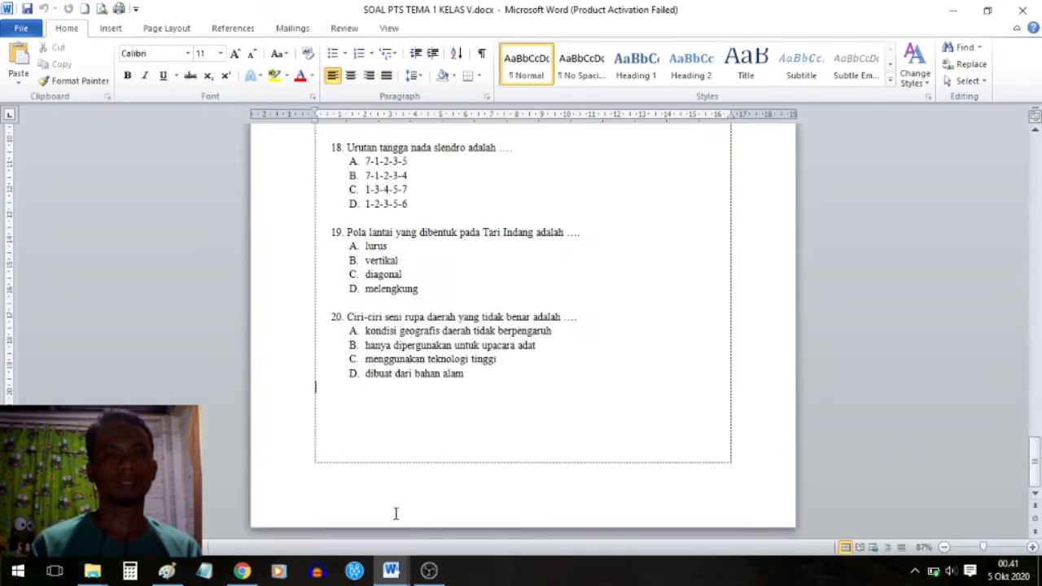
- Switch to the Google Form in Chrome and insert NO 3.jpg from Pictures > GAMBAR SOAL as the image of question 3
{"action": "left_click", "coordinate": [242, 570]}
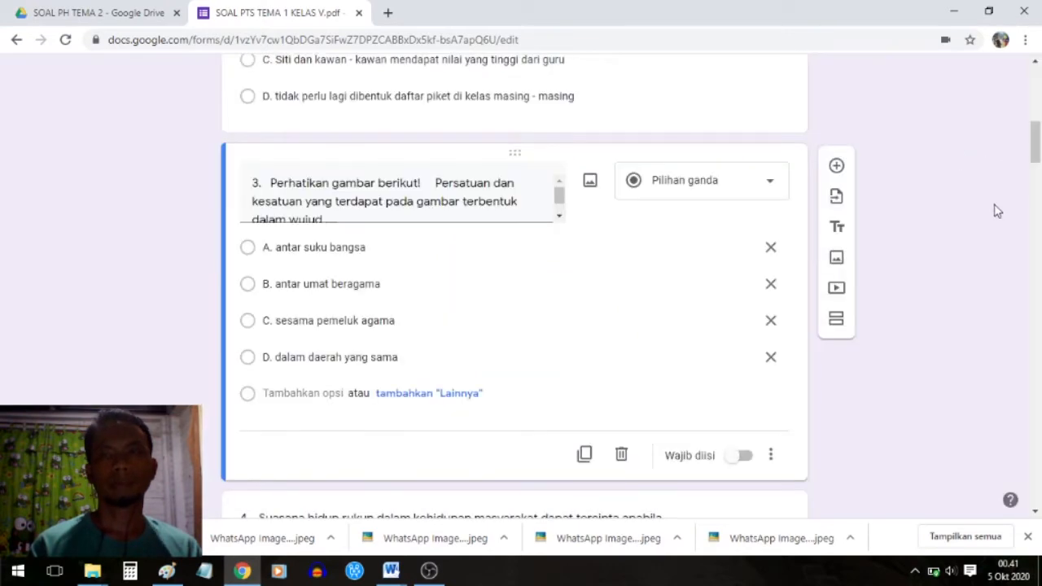
{"action": "left_click_drag", "start_coordinate": [1037, 137], "coordinate": [1010, 144]}
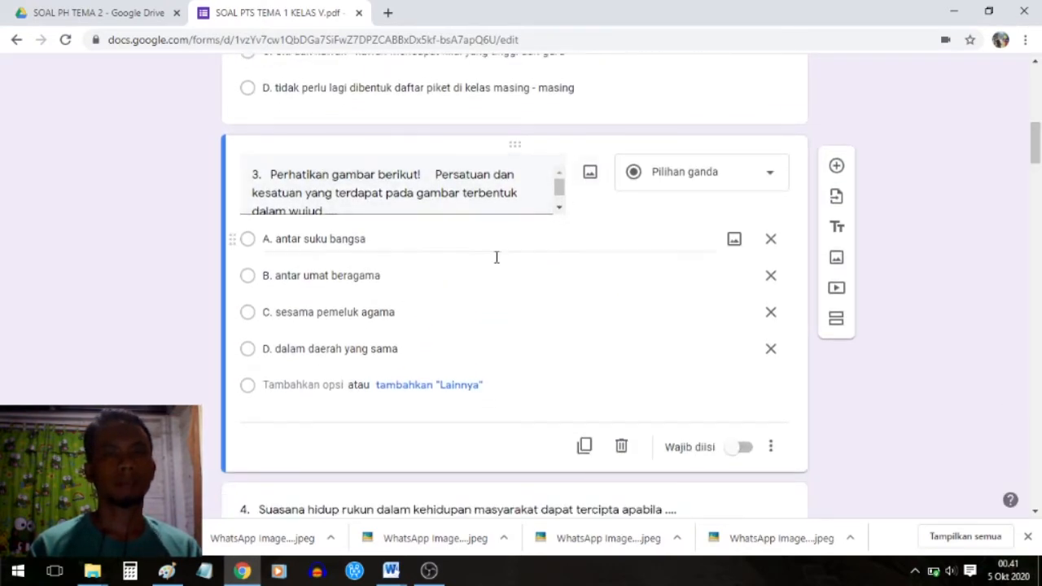
{"action": "left_click", "coordinate": [590, 176]}
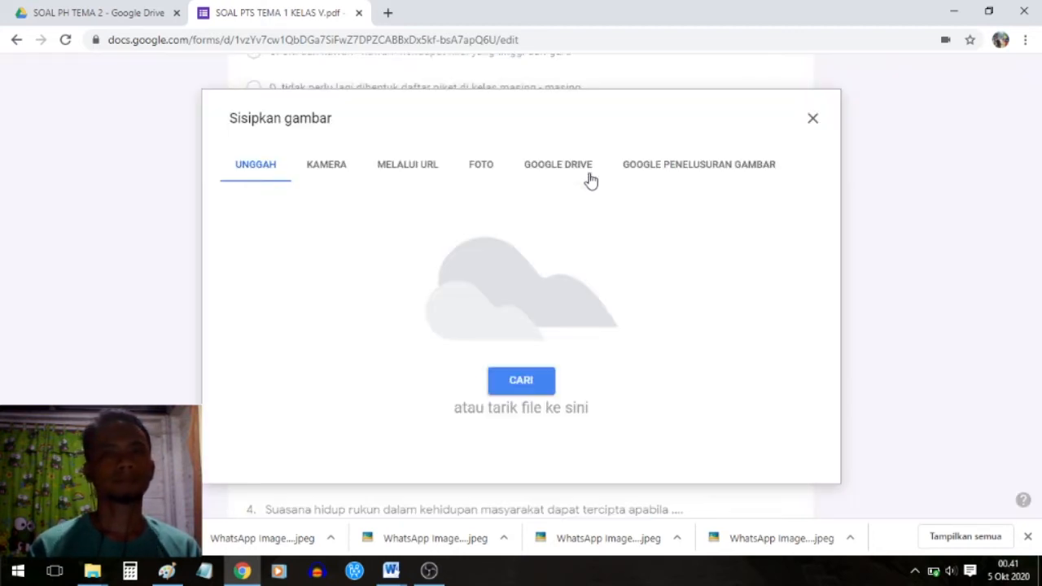
{"action": "left_click", "coordinate": [521, 381]}
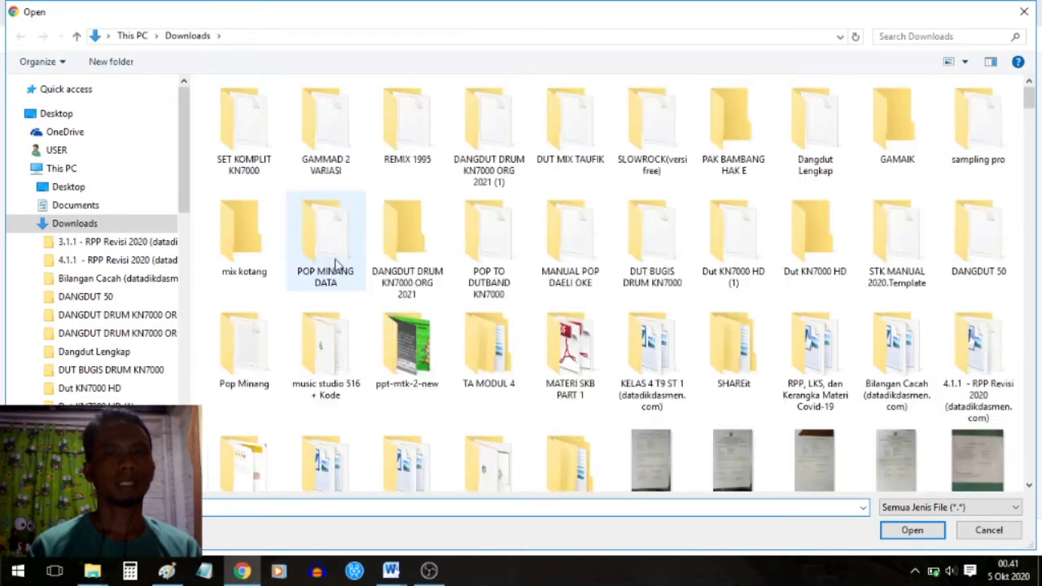
{"action": "left_click", "coordinate": [75, 205]}
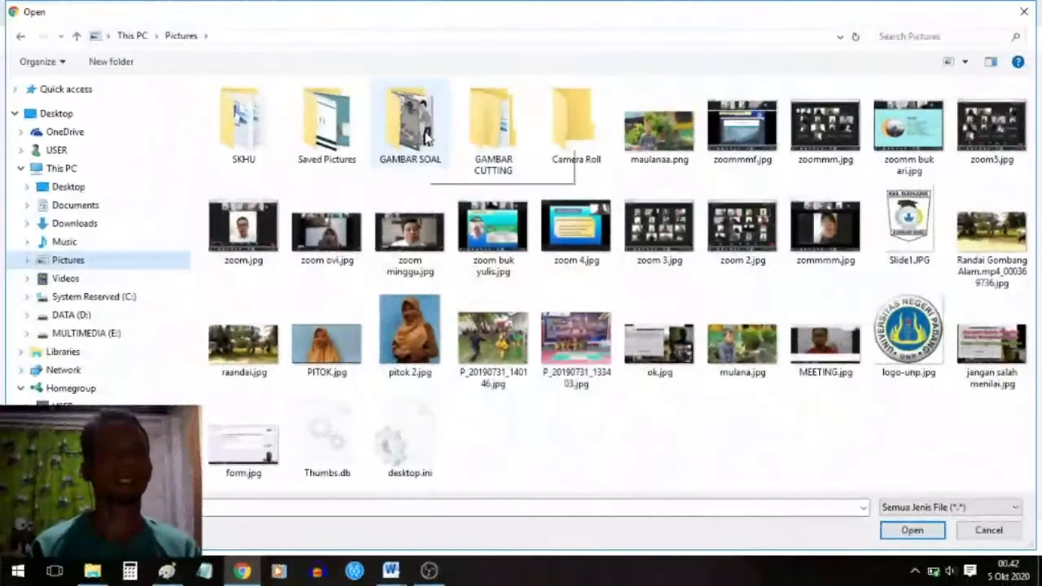
{"action": "double_click", "coordinate": [428, 140]}
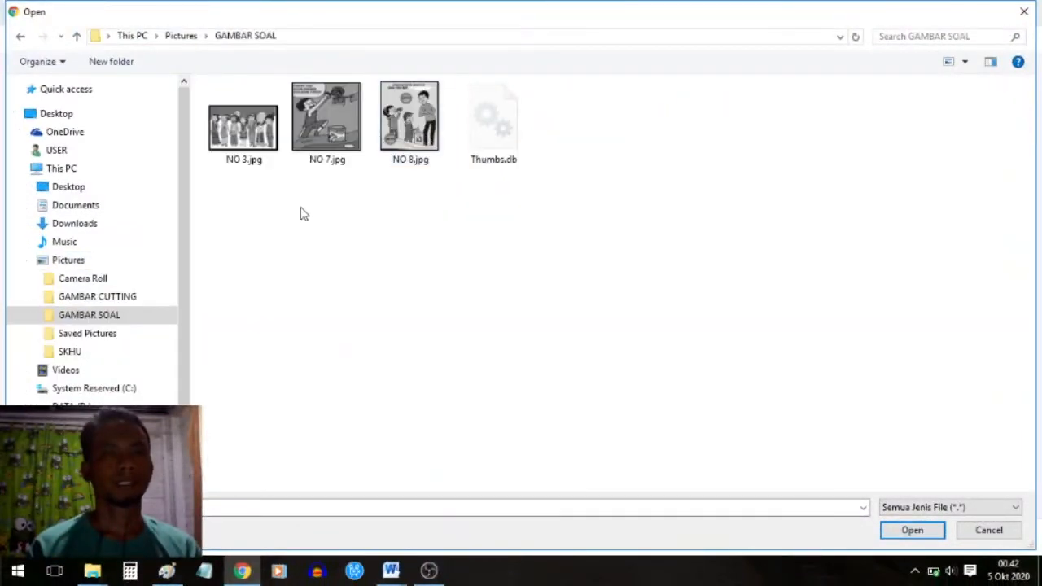
{"action": "left_click", "coordinate": [241, 135]}
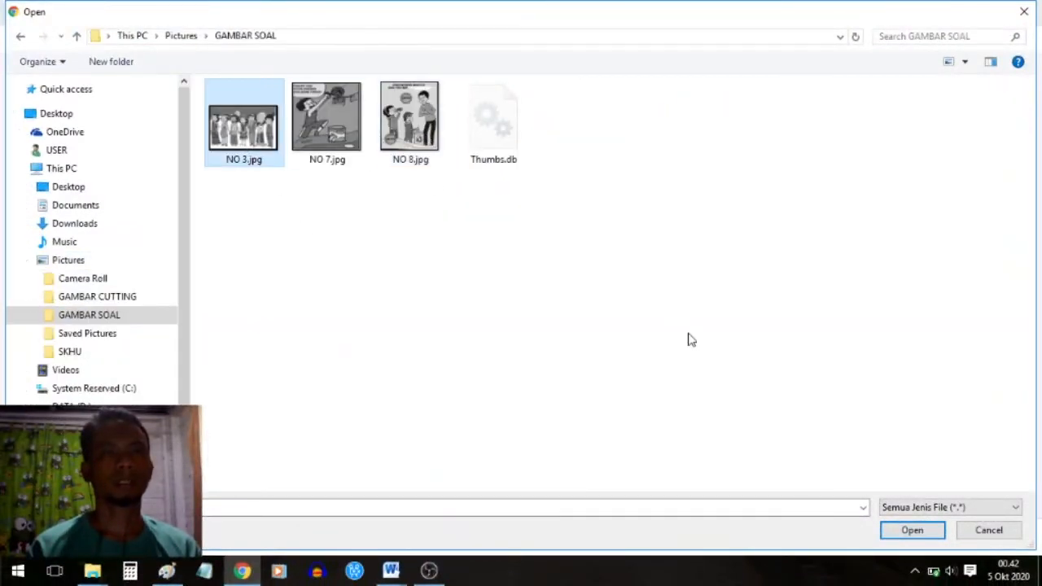
{"action": "left_click", "coordinate": [916, 530]}
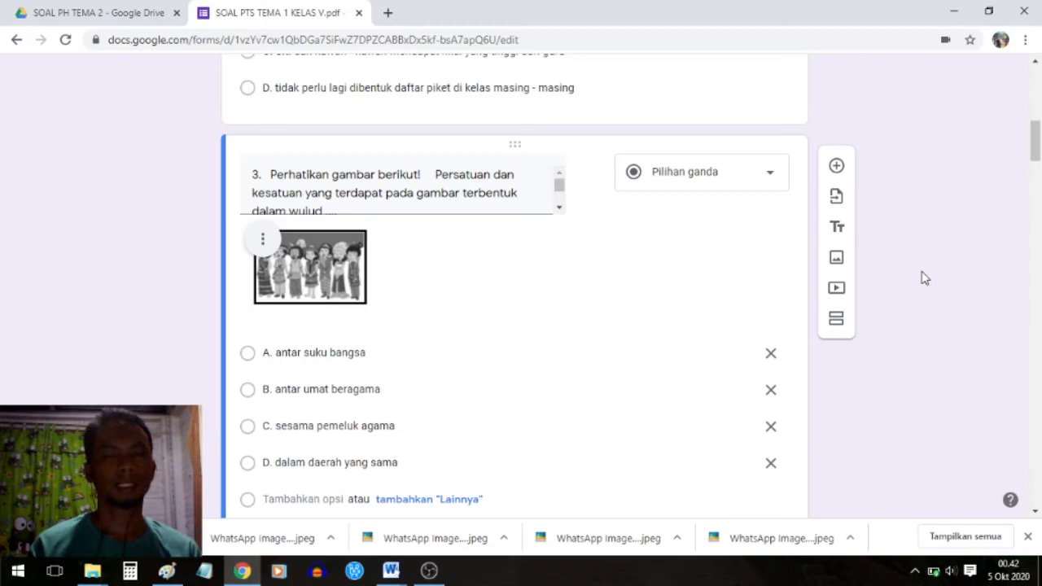
- Insert NO 7.jpg from the GAMBAR SOAL folder as the image of question 7
{"action": "left_click_drag", "start_coordinate": [1036, 148], "coordinate": [1038, 249]}
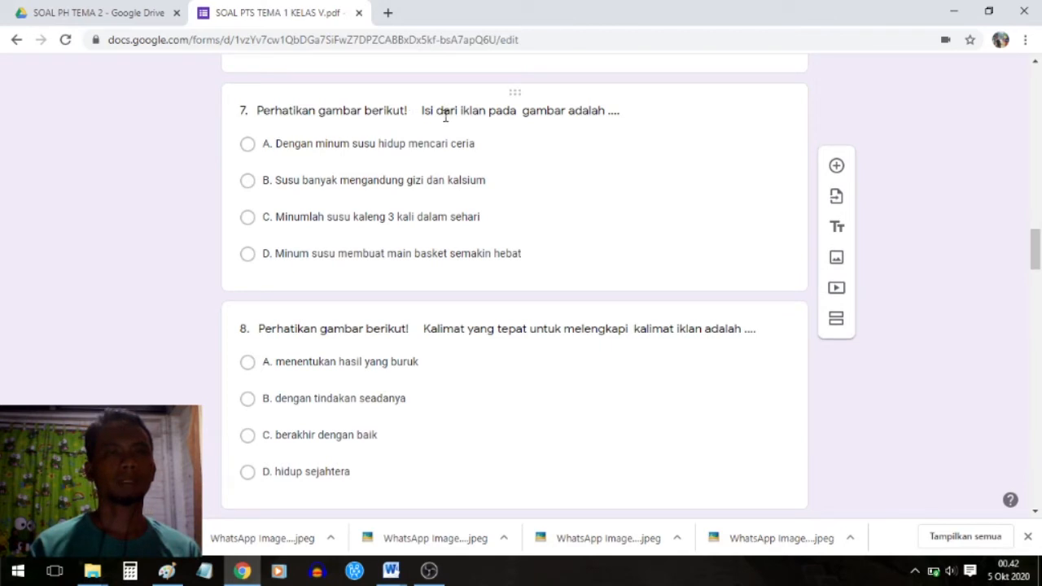
{"action": "left_click", "coordinate": [666, 135]}
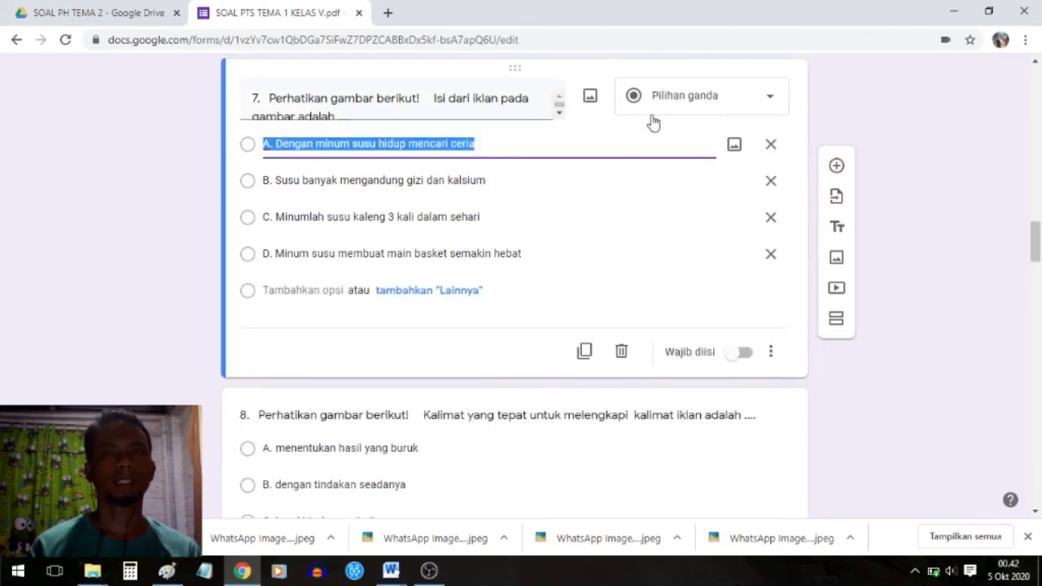
{"action": "left_click", "coordinate": [589, 99]}
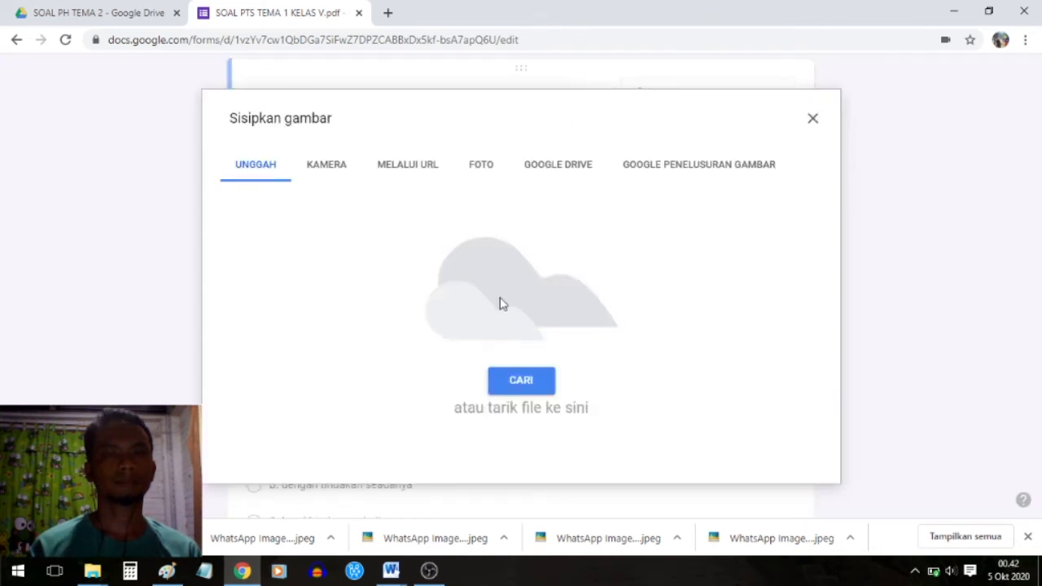
{"action": "left_click", "coordinate": [516, 384]}
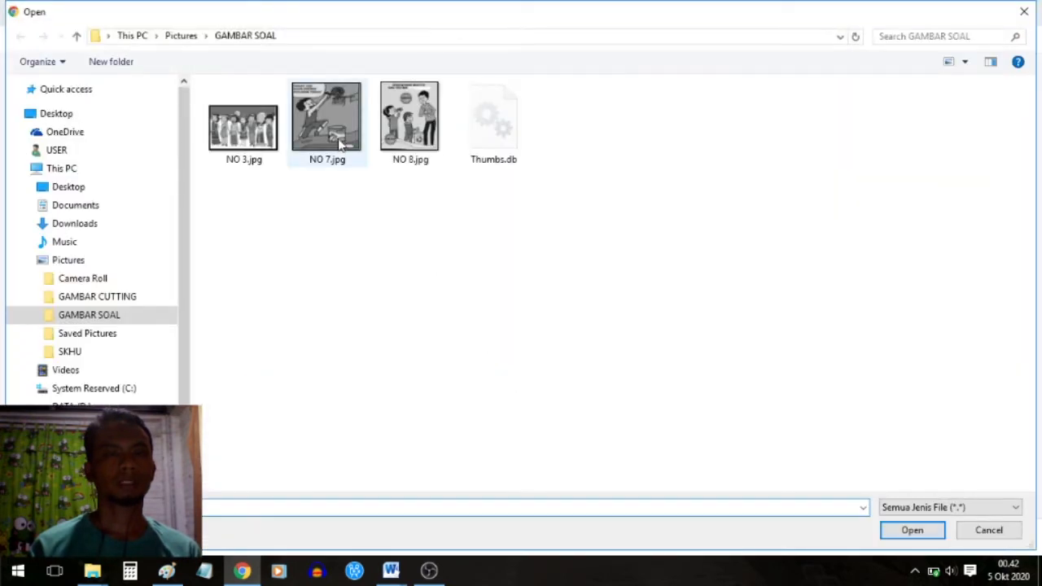
{"action": "left_click", "coordinate": [333, 138]}
{"action": "left_click", "coordinate": [910, 530]}
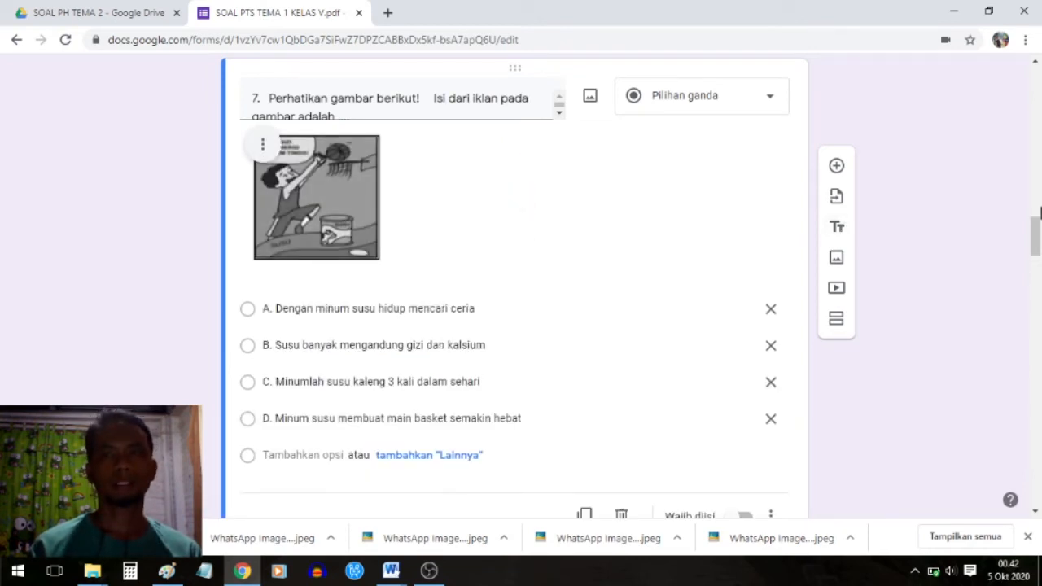
- Insert NO 8.jpg from the GAMBAR SOAL folder as the image of question 8
{"action": "scroll", "coordinate": [573, 171], "scroll_direction": "down", "scroll_amount": 5}
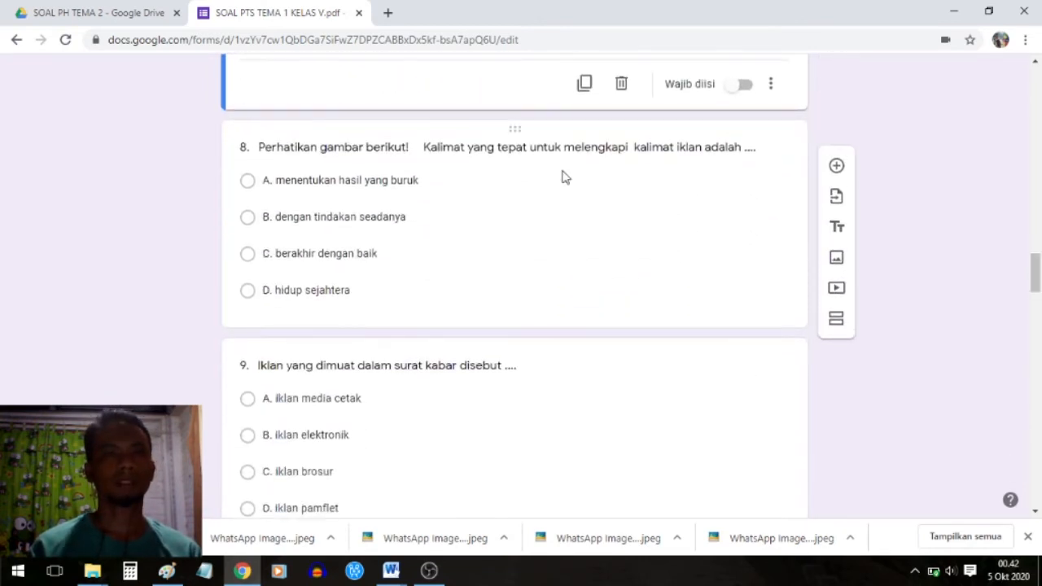
{"action": "left_click", "coordinate": [525, 163]}
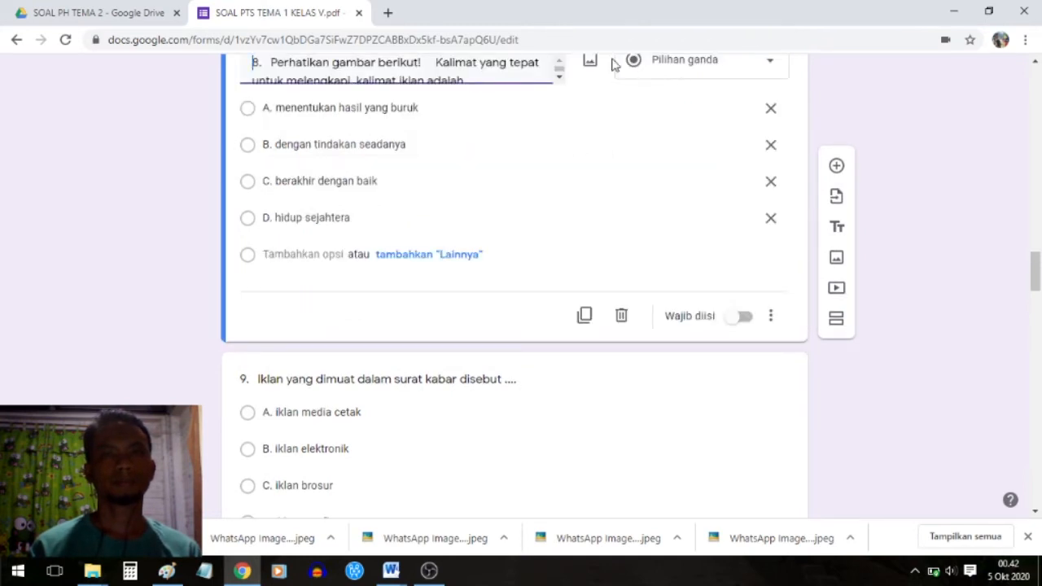
{"action": "scroll", "coordinate": [606, 279], "scroll_direction": "up", "scroll_amount": 3}
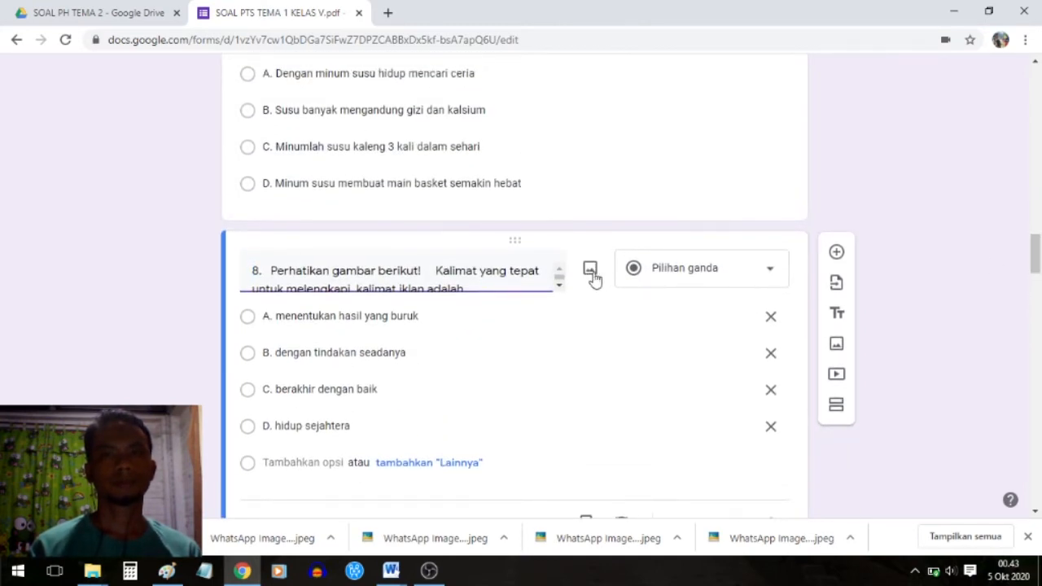
{"action": "left_click", "coordinate": [588, 274]}
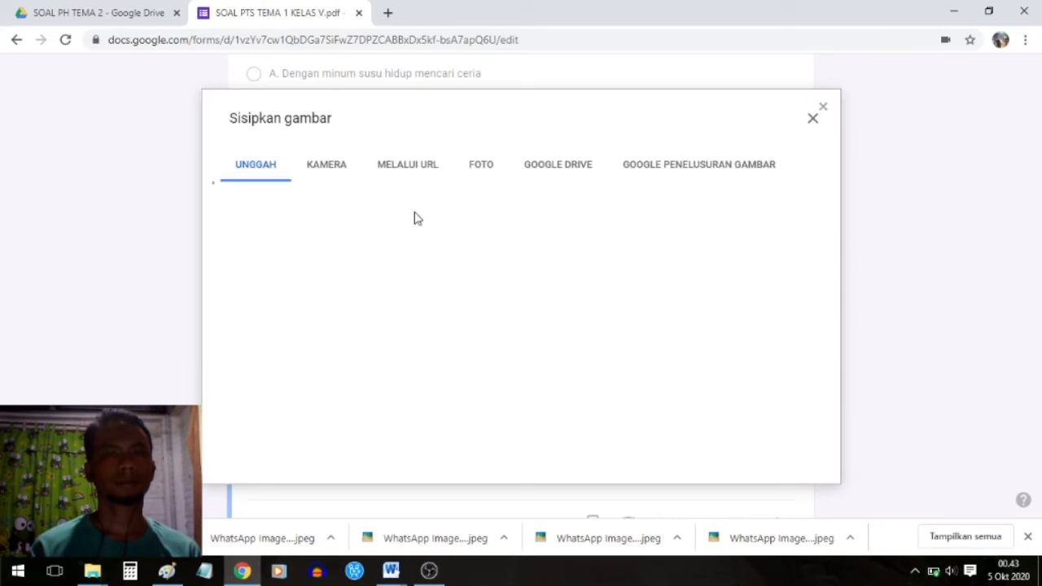
{"action": "left_click", "coordinate": [515, 382]}
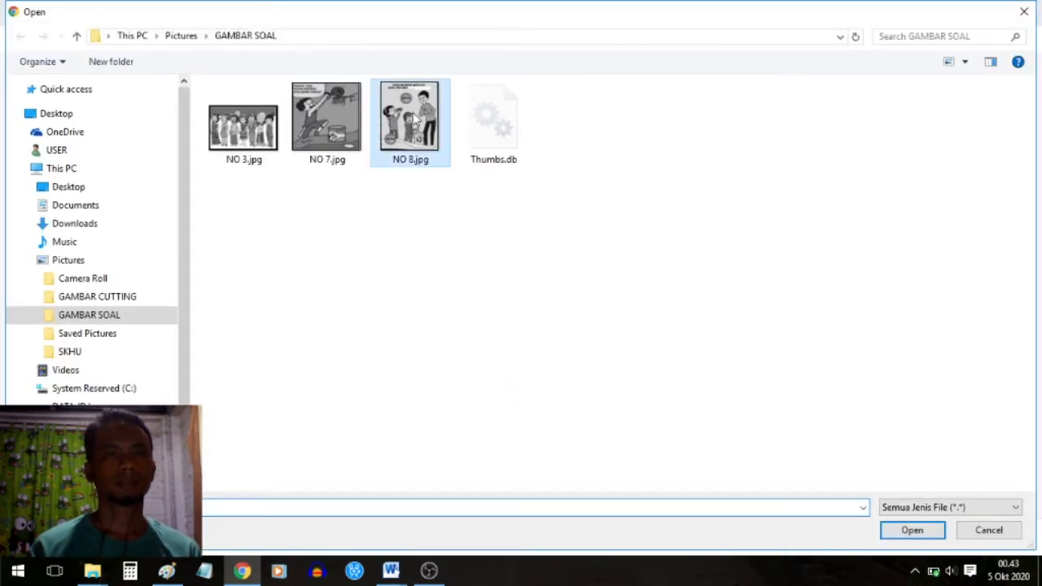
{"action": "left_click", "coordinate": [913, 531]}
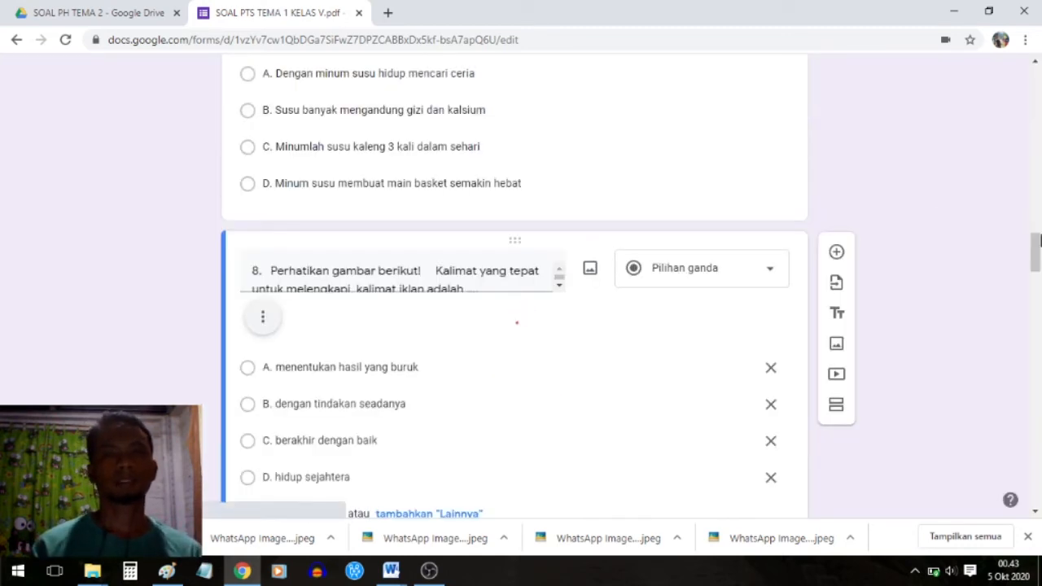
- Turn the form into a quiz, stop respondents from seeing the correct answers (Jawaban yang benar), and save the settings
{"action": "left_click_drag", "start_coordinate": [1036, 252], "coordinate": [1038, 81]}
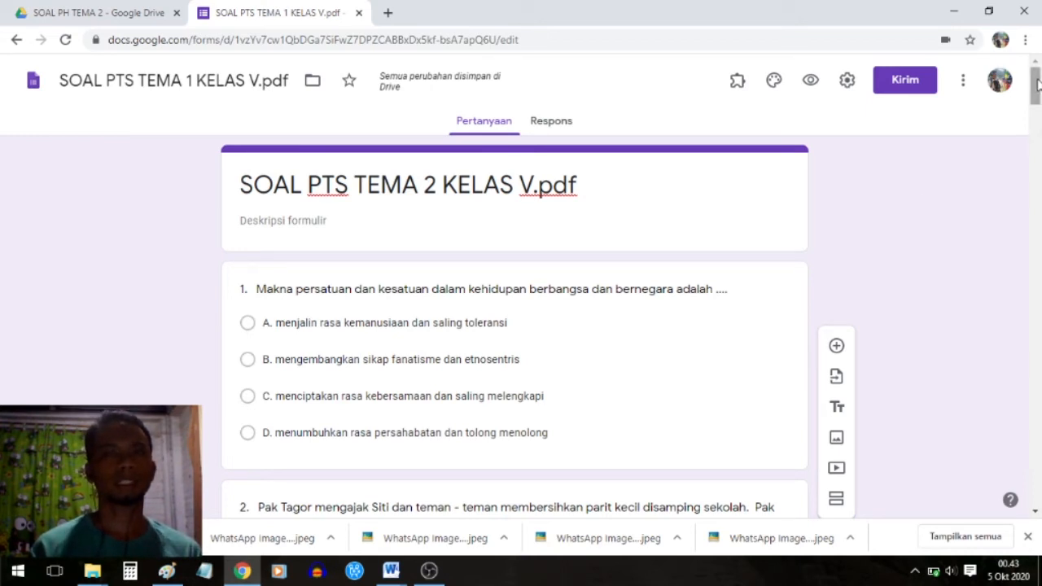
{"action": "left_click", "coordinate": [847, 82]}
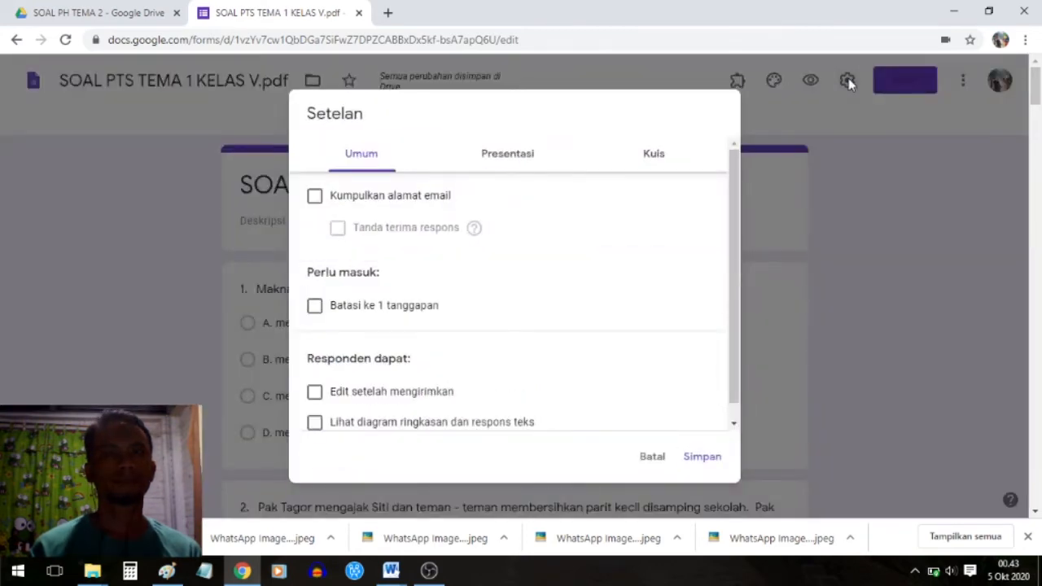
{"action": "left_click", "coordinate": [651, 154]}
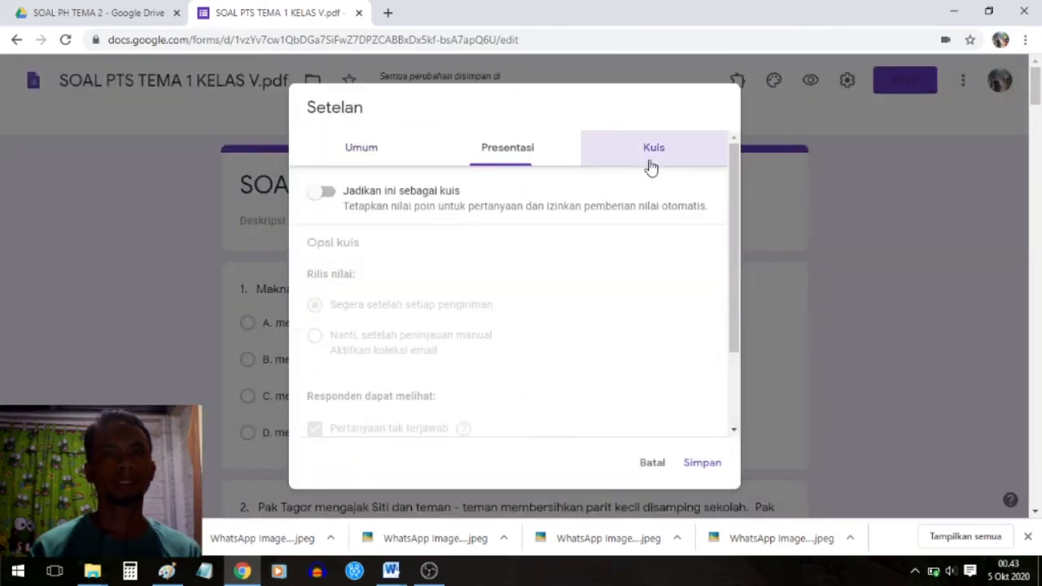
{"action": "left_click", "coordinate": [329, 196]}
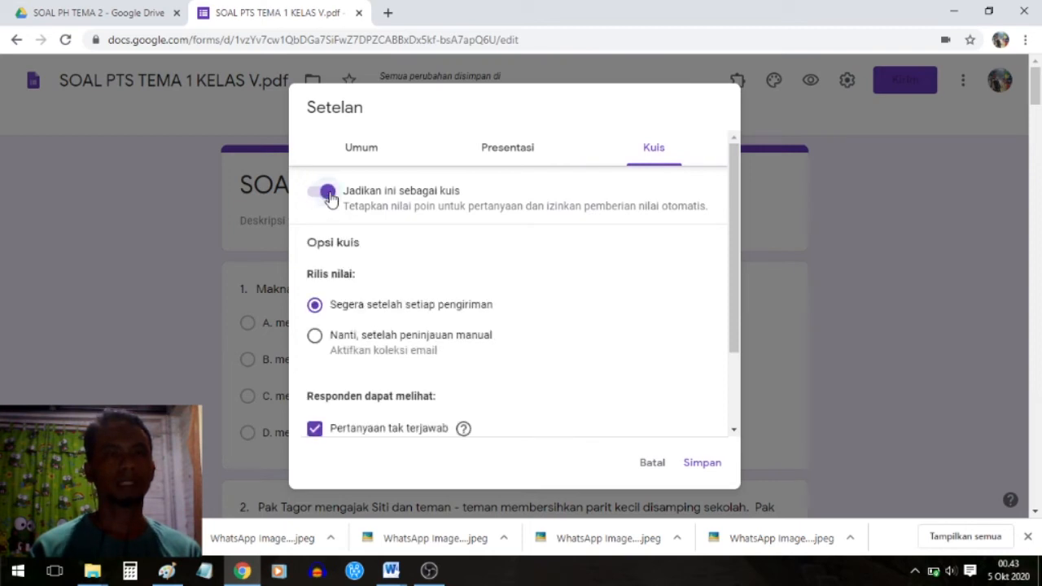
{"action": "left_click_drag", "start_coordinate": [733, 183], "coordinate": [698, 275]}
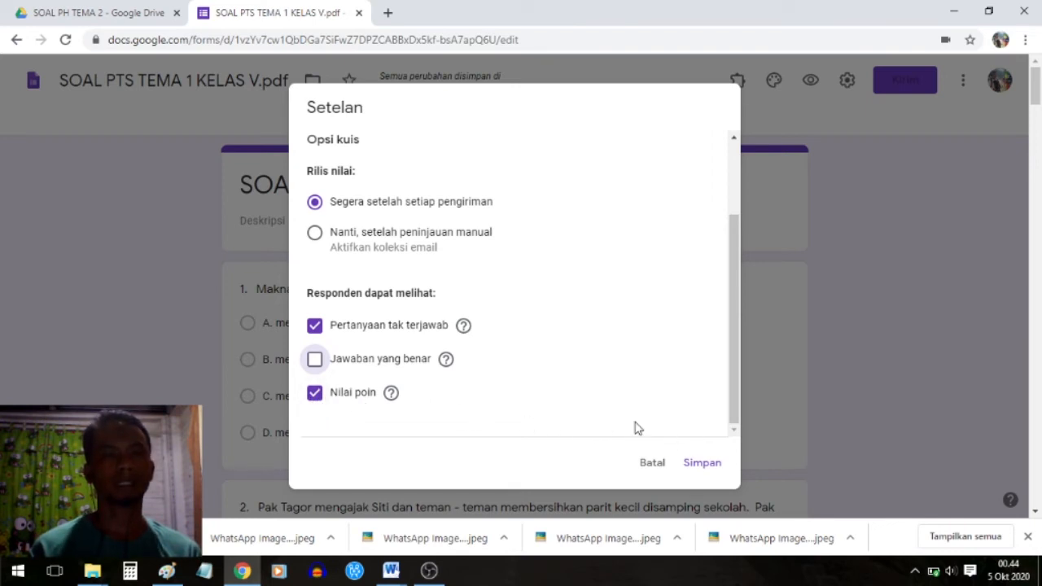
{"action": "left_click", "coordinate": [700, 464]}
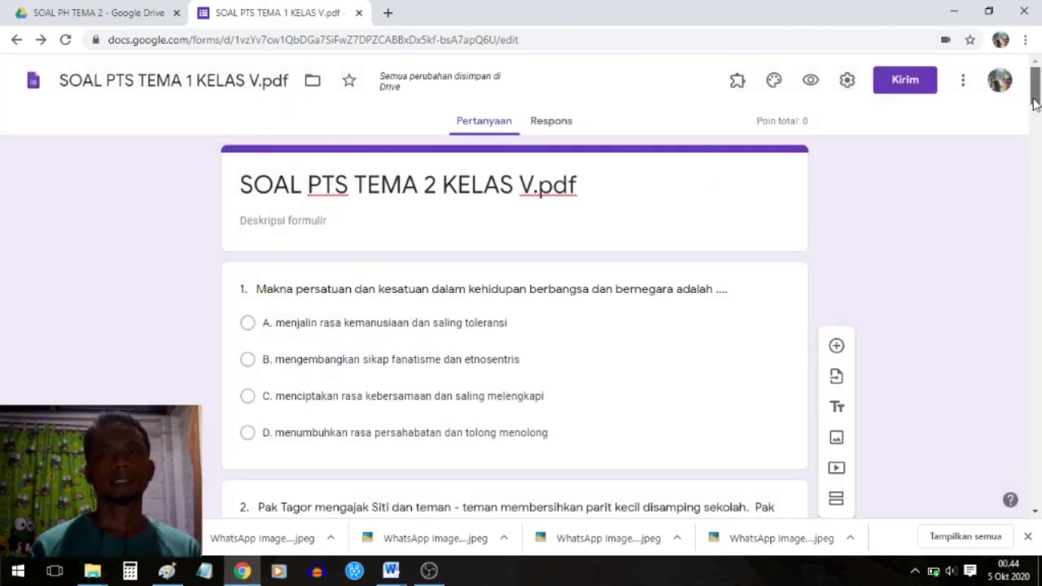
- Set the answer key of question 1 to option A, menjalin rasa kemanusiaan dan saling toleransi, worth 5 points
{"action": "scroll", "coordinate": [814, 157], "scroll_direction": "down", "scroll_amount": 2}
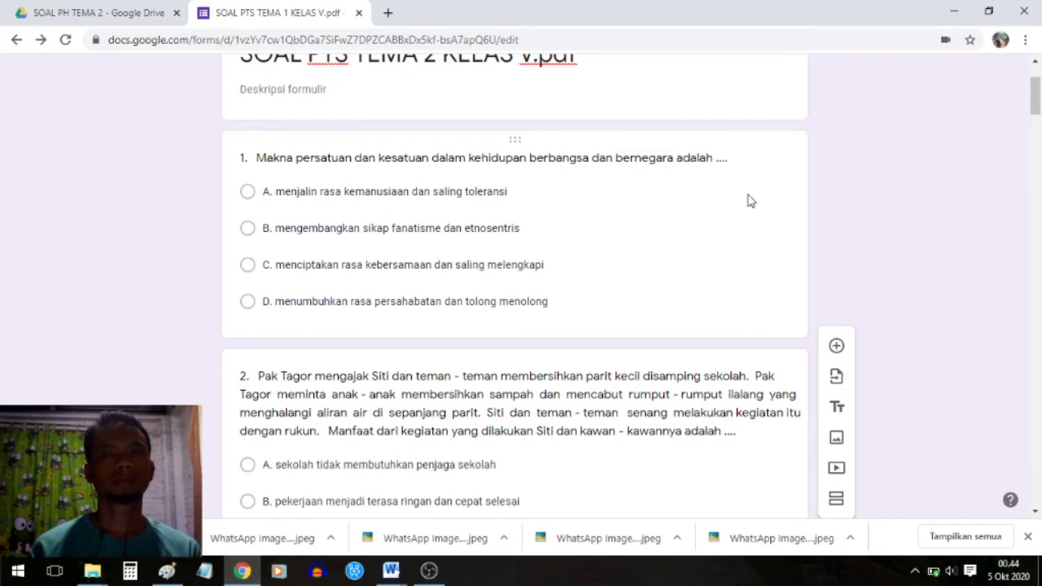
{"action": "left_click", "coordinate": [751, 201]}
{"action": "scroll", "coordinate": [1037, 98], "scroll_direction": "down", "scroll_amount": 1}
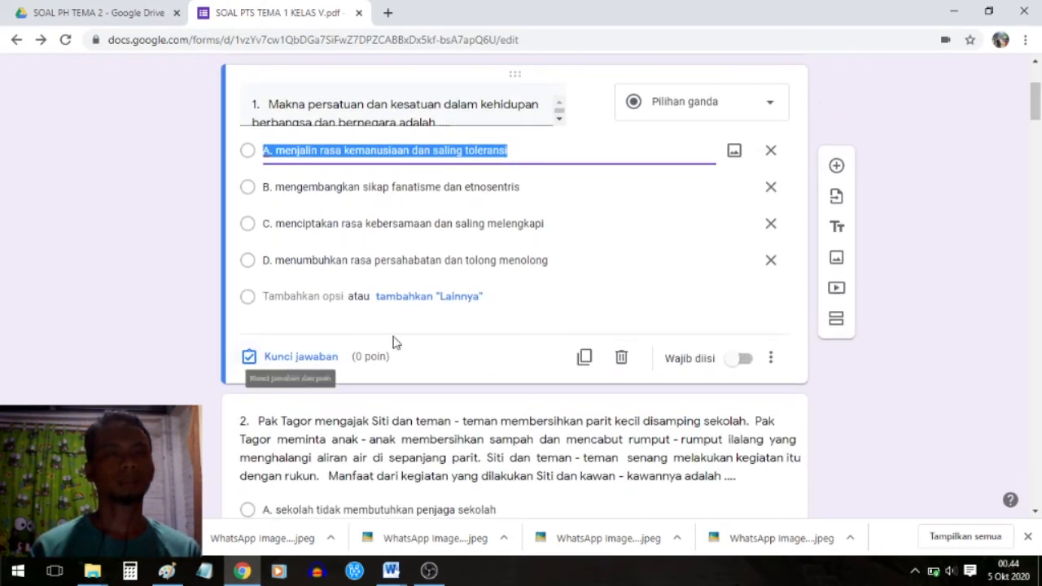
{"action": "left_click", "coordinate": [287, 359]}
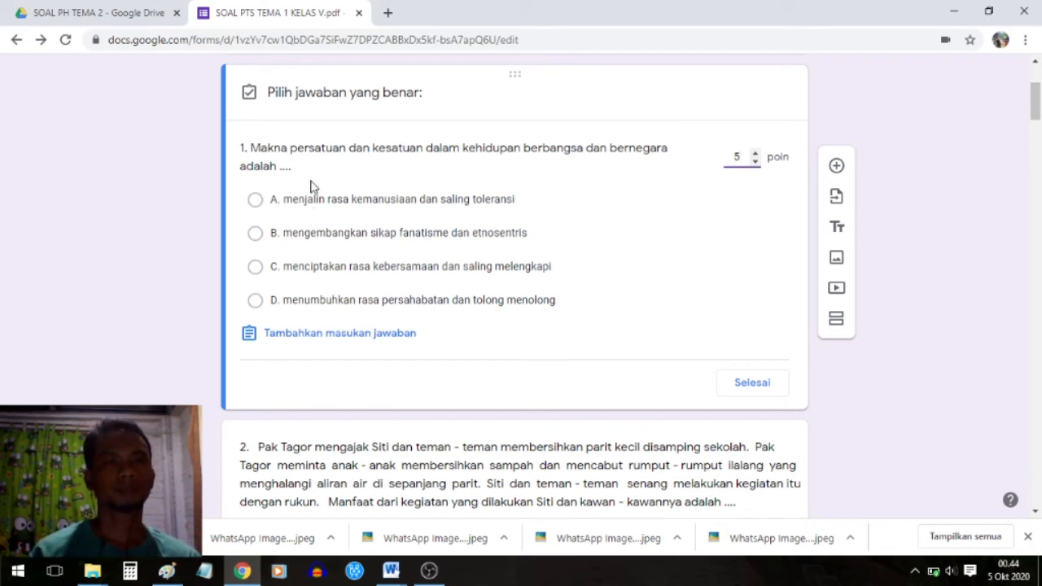
{"action": "left_click", "coordinate": [257, 201]}
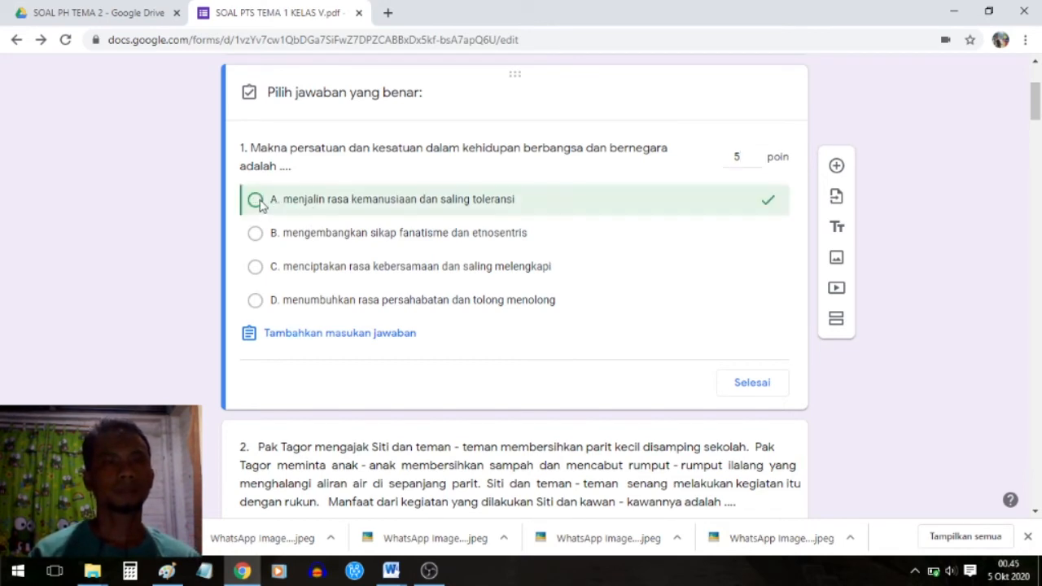
{"action": "left_click", "coordinate": [748, 386]}
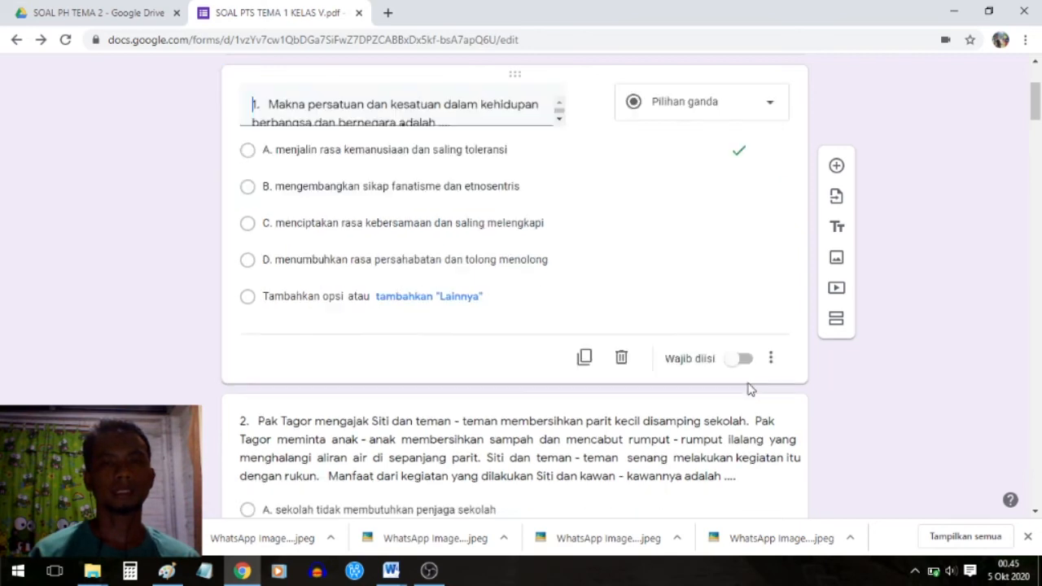
- Set the answer key of question 2 to option B, pekerjaan menjadi terasa ringan dan cepat selesai, worth 5 points
{"action": "left_click_drag", "start_coordinate": [1037, 103], "coordinate": [1039, 130]}
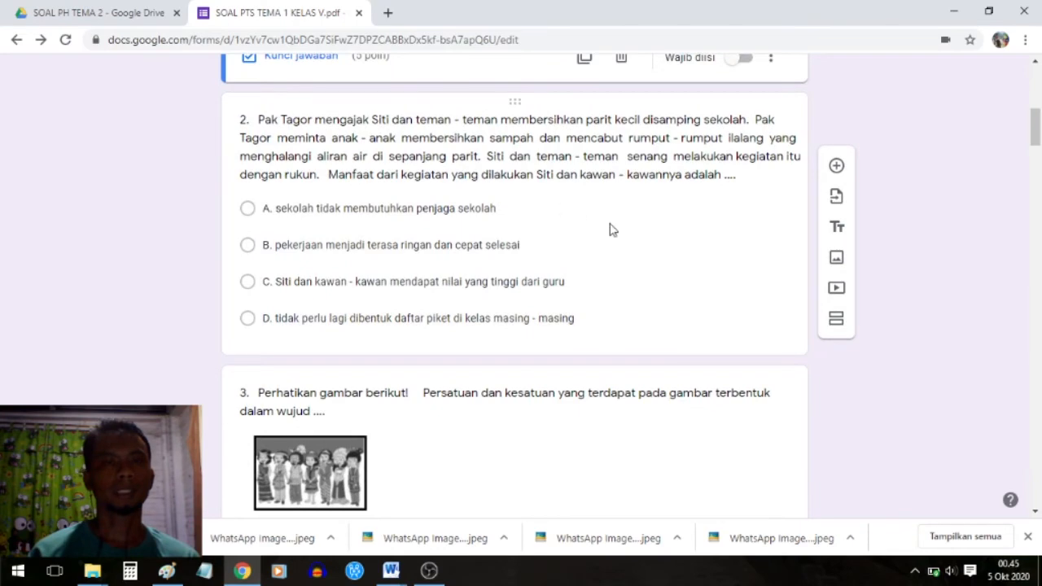
{"action": "left_click", "coordinate": [639, 233]}
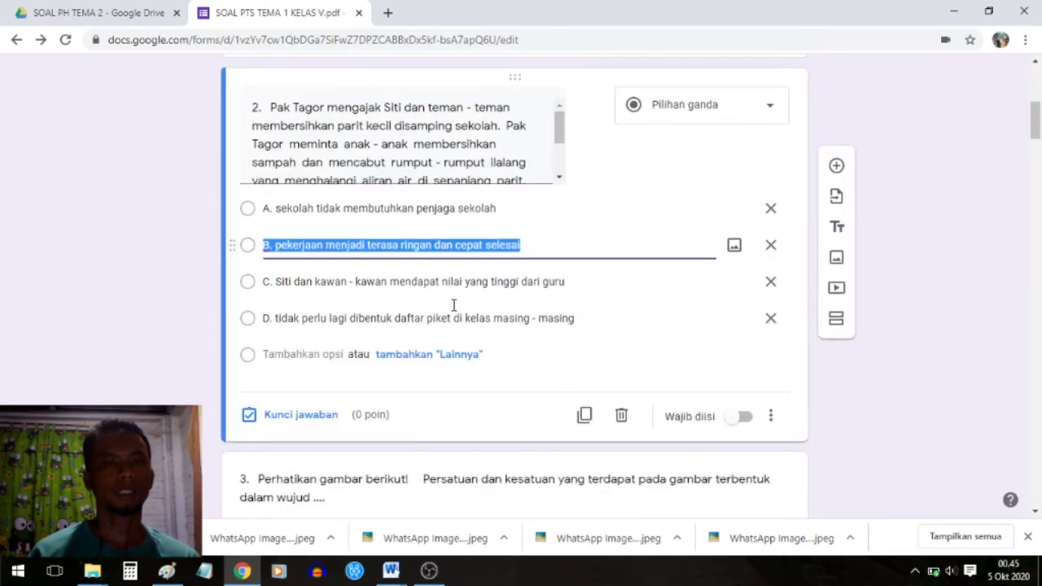
{"action": "left_click", "coordinate": [294, 417]}
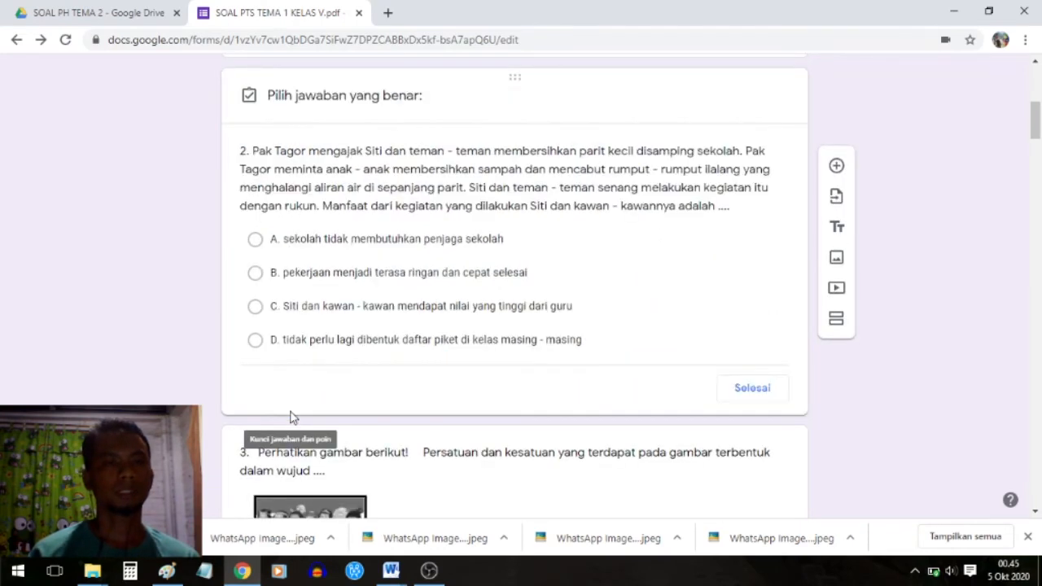
{"action": "type", "text": "5"}
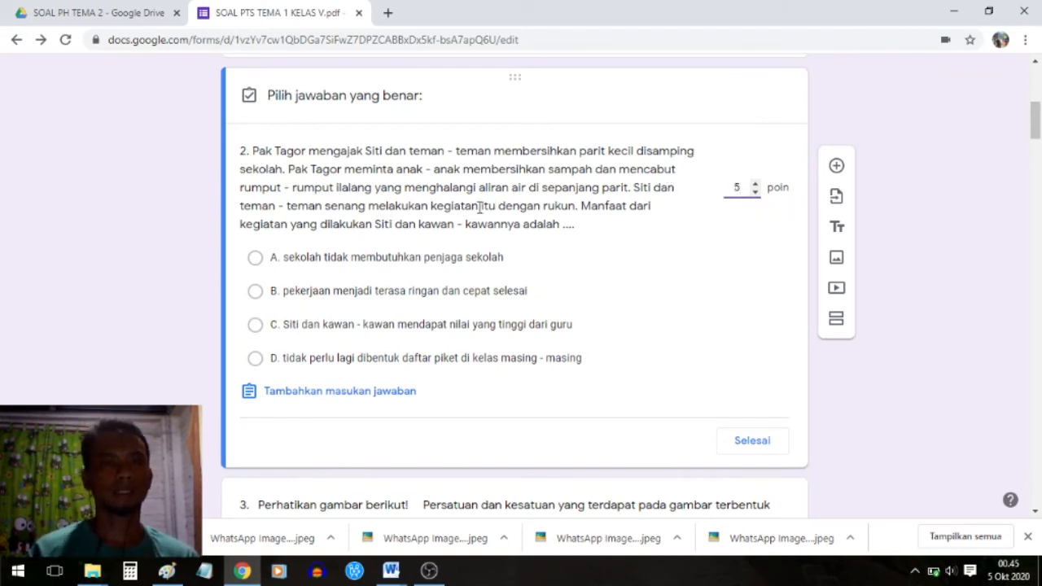
{"action": "left_click", "coordinate": [255, 291]}
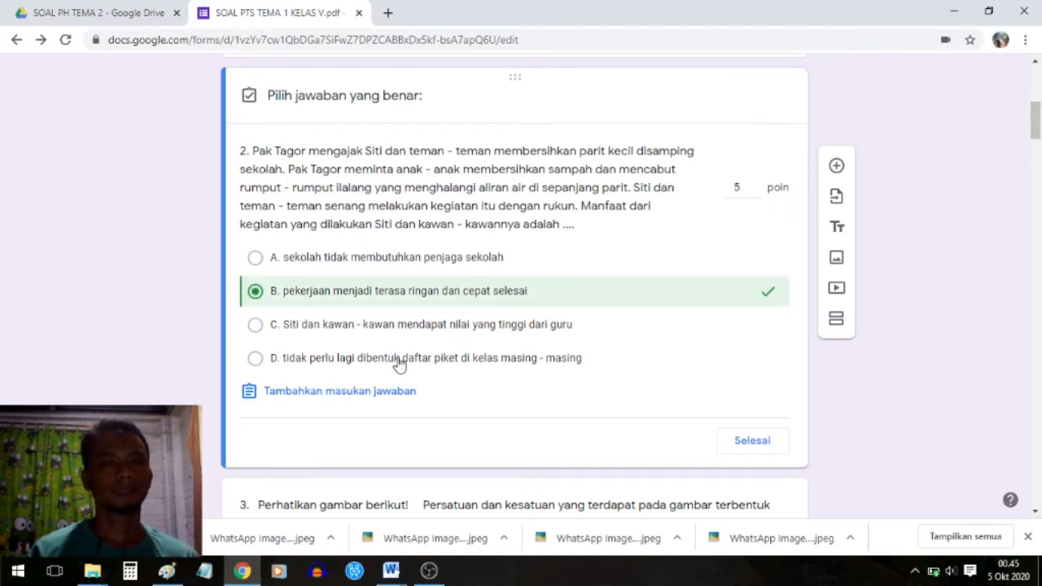
{"action": "left_click", "coordinate": [751, 442]}
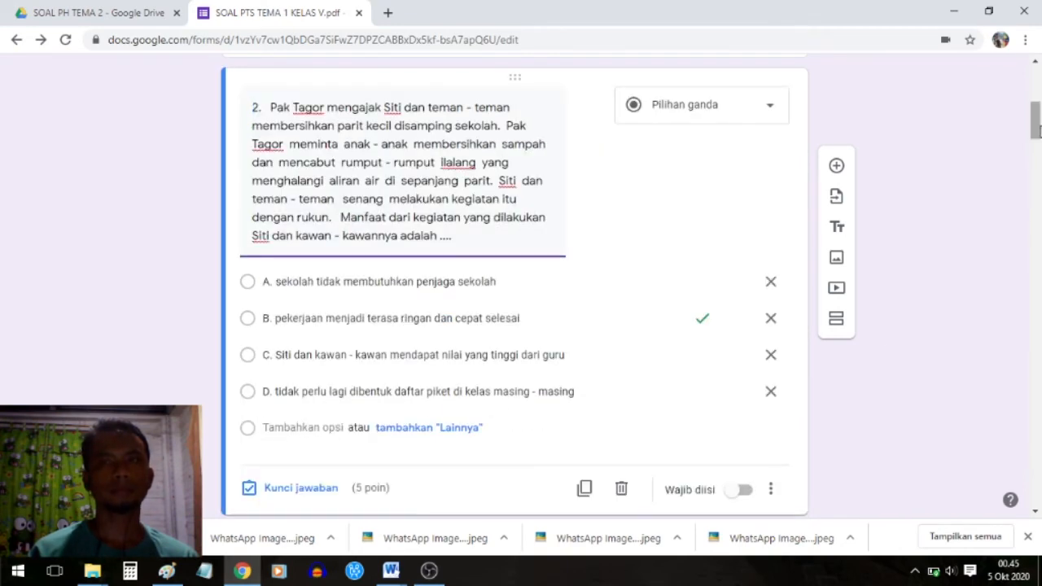
- Open the answer key of question 3, about the unity shown in the picture
{"action": "scroll", "coordinate": [1036, 140], "scroll_direction": "down", "scroll_amount": 2}
{"action": "scroll", "coordinate": [1035, 140], "scroll_direction": "down", "scroll_amount": 4}
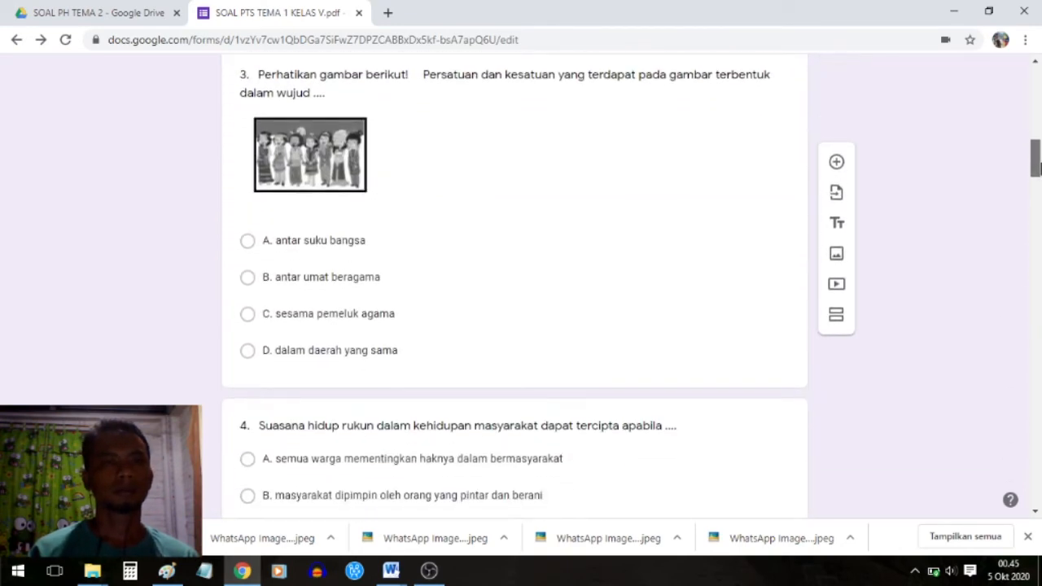
{"action": "left_click", "coordinate": [464, 269]}
{"action": "left_click", "coordinate": [297, 448]}
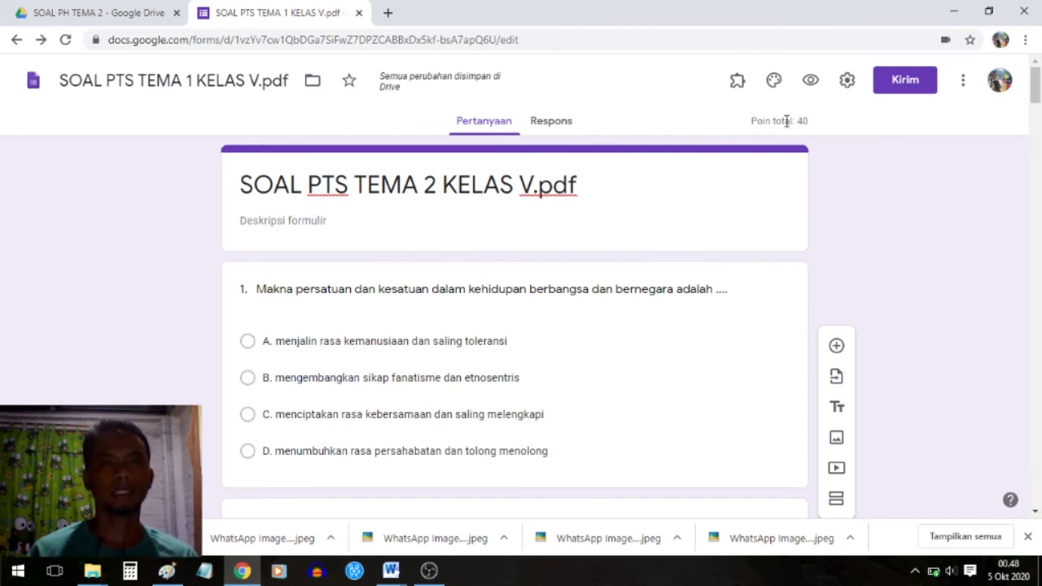
- Preview the form as respondents see it, check the questions and their points, and return to the editor
{"action": "left_click", "coordinate": [810, 80]}
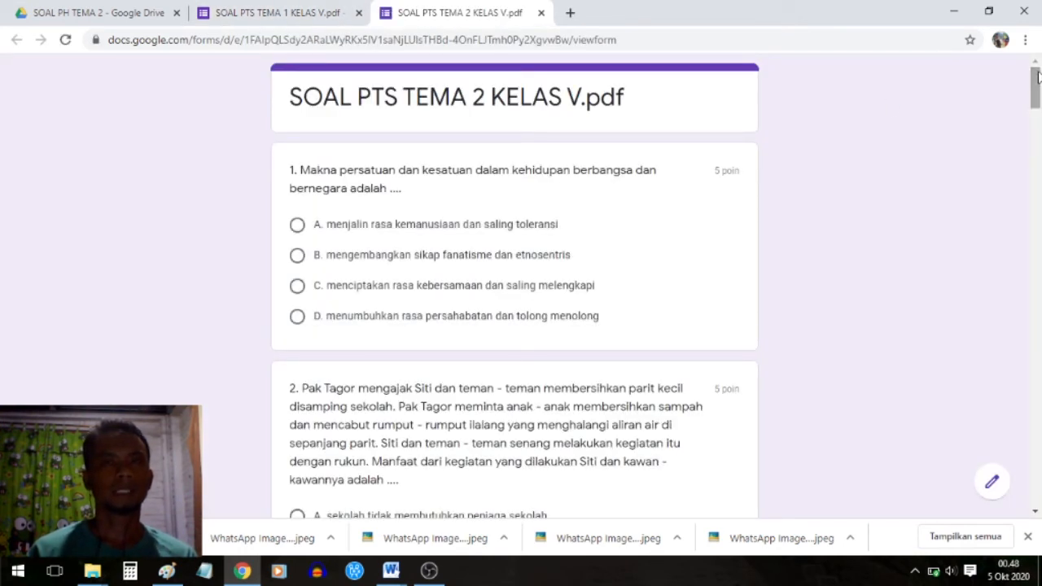
{"action": "mouse_move", "coordinate": [1036, 77]}
{"action": "left_mouse_down"}
{"action": "mouse_move", "coordinate": [1039, 367]}
{"action": "mouse_move", "coordinate": [1039, 71]}
{"action": "left_mouse_up"}
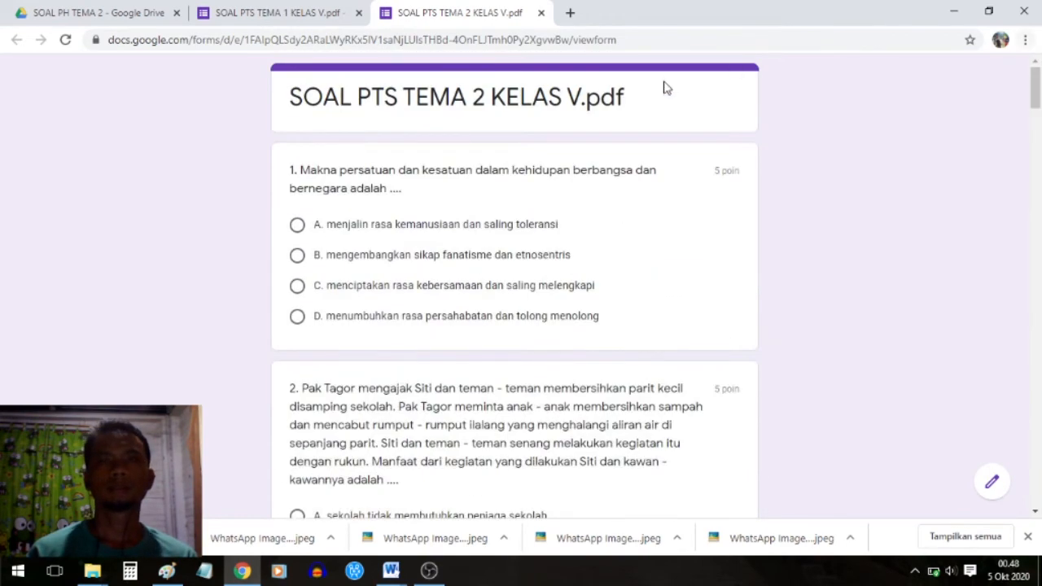
{"action": "left_click", "coordinate": [541, 13]}
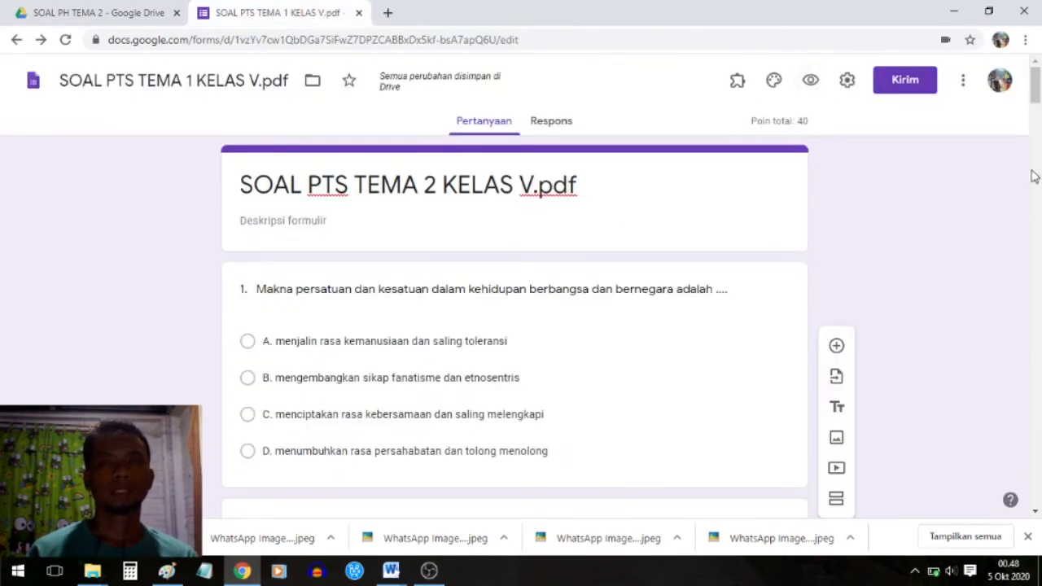
- Add a new section to the form, starting from its title block
{"action": "triple_click", "coordinate": [699, 180]}
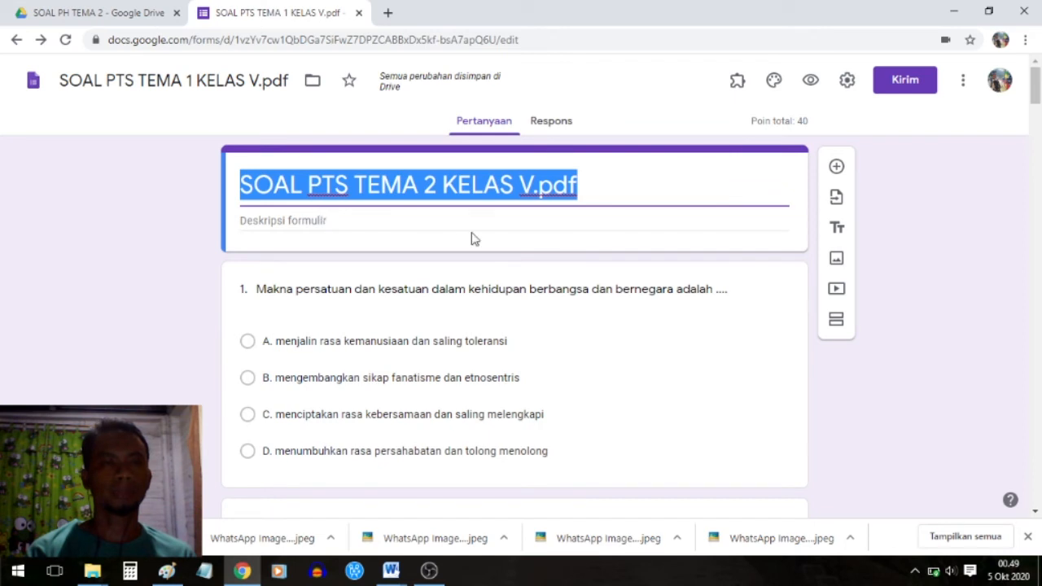
{"action": "left_click", "coordinate": [837, 322]}
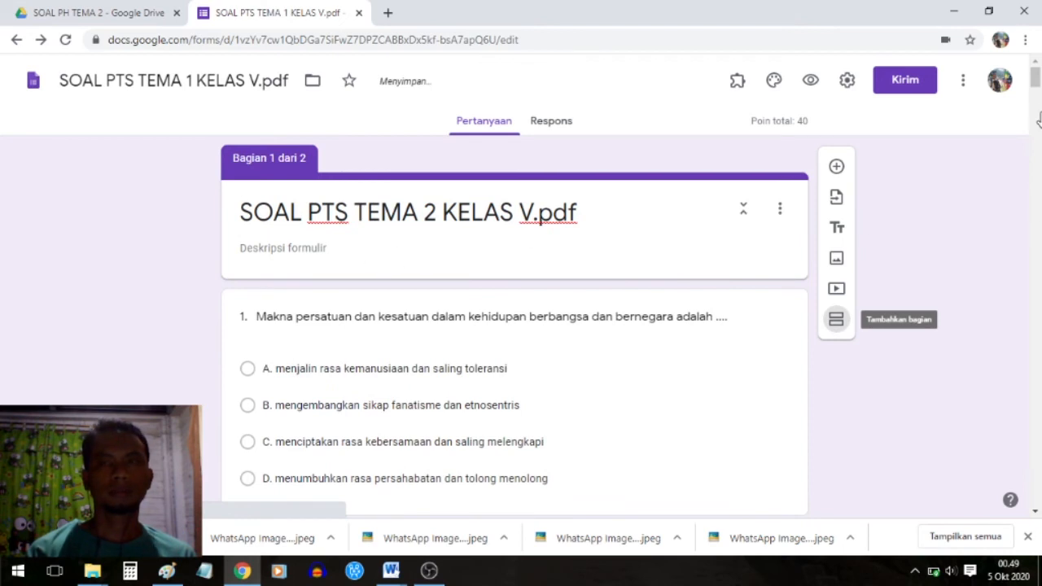
- Title the second section IDENTITAS and give it the description "Isilah datamu dengan benar!"
{"action": "left_click_drag", "start_coordinate": [1035, 78], "coordinate": [1039, 80]}
{"action": "left_click", "coordinate": [413, 352]}
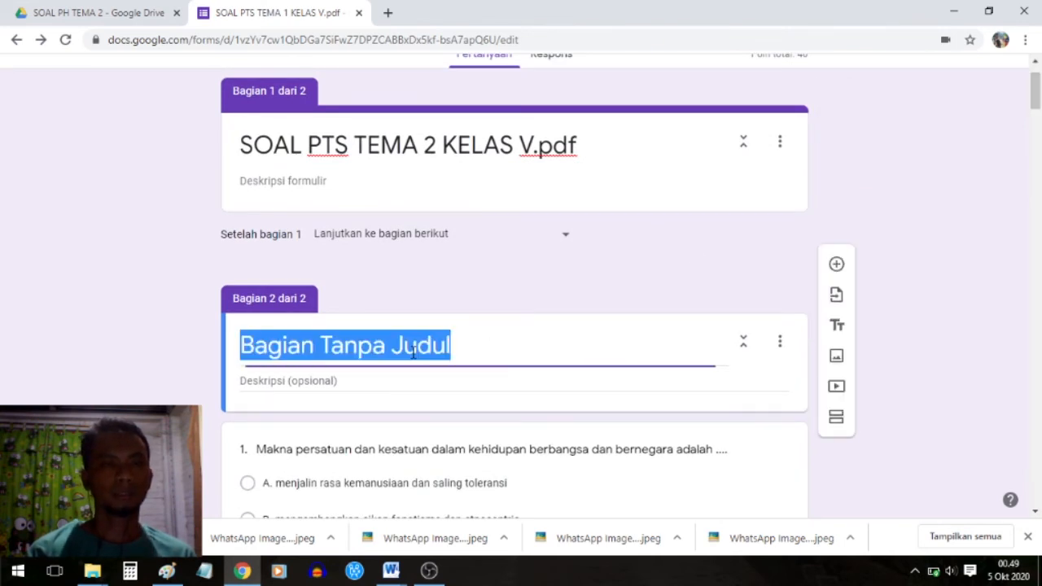
{"action": "type", "text": "IDENTITAS"}
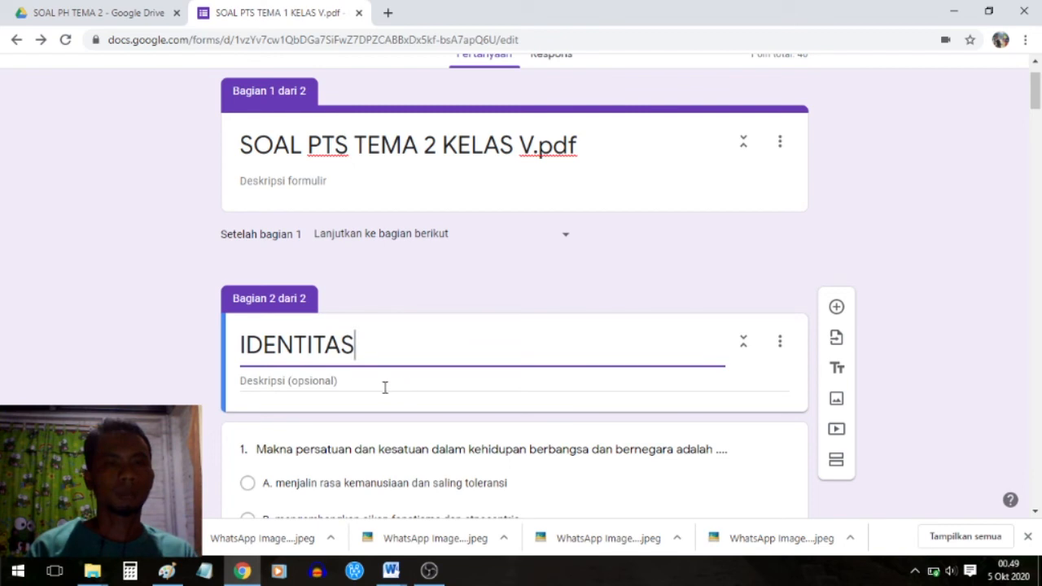
{"action": "left_click", "coordinate": [385, 388]}
{"action": "type", "text": "ISI"}
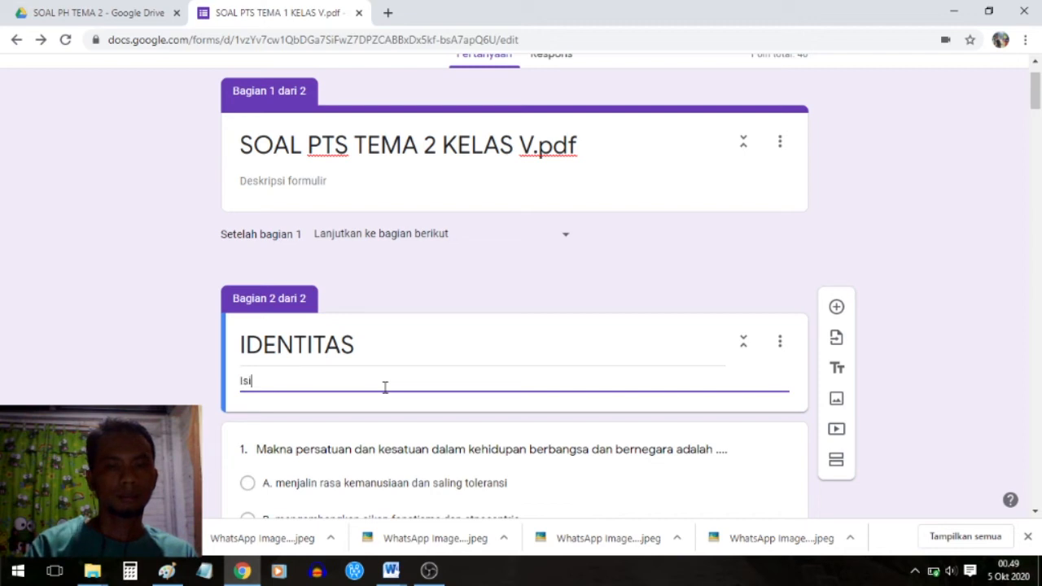
{"action": "type", "text": "lah data"}
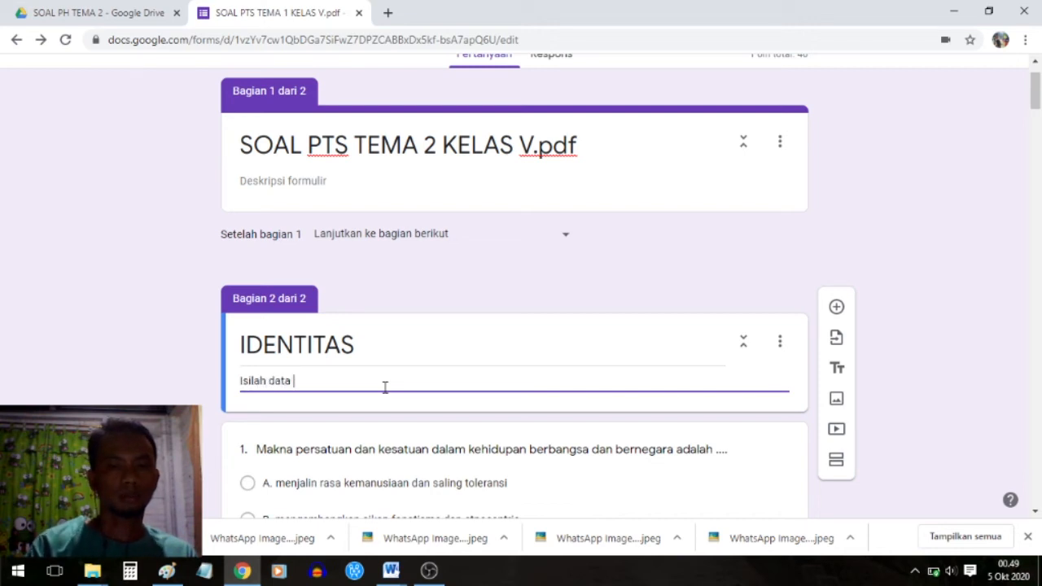
{"action": "type", "text": " mu dengan benar!"}
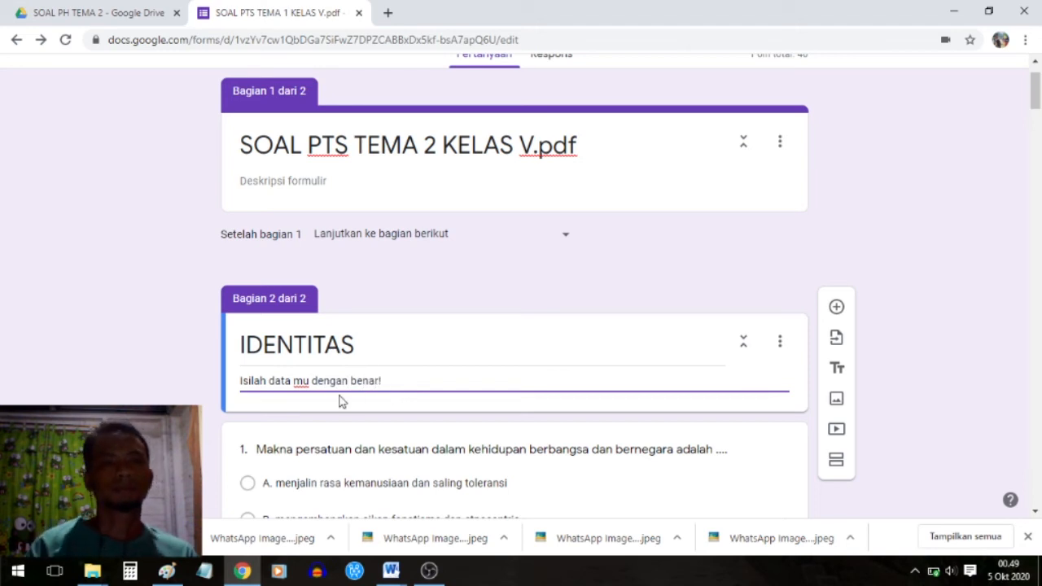
{"action": "left_click", "coordinate": [295, 381]}
{"action": "key", "text": "BackSpace"}
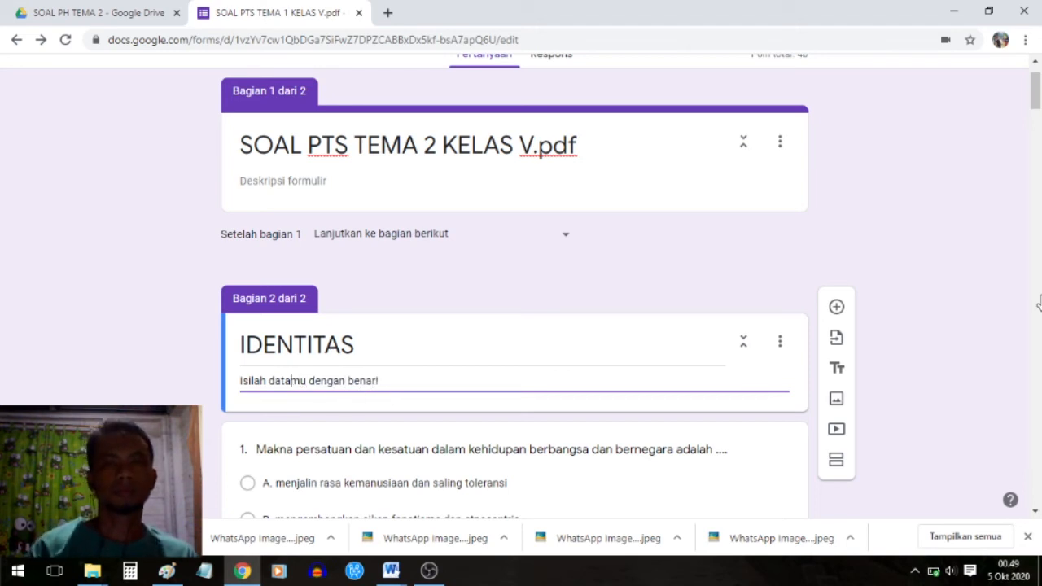
- Add a short-answer question named Nama to the IDENTITAS section
{"action": "left_click", "coordinate": [835, 309]}
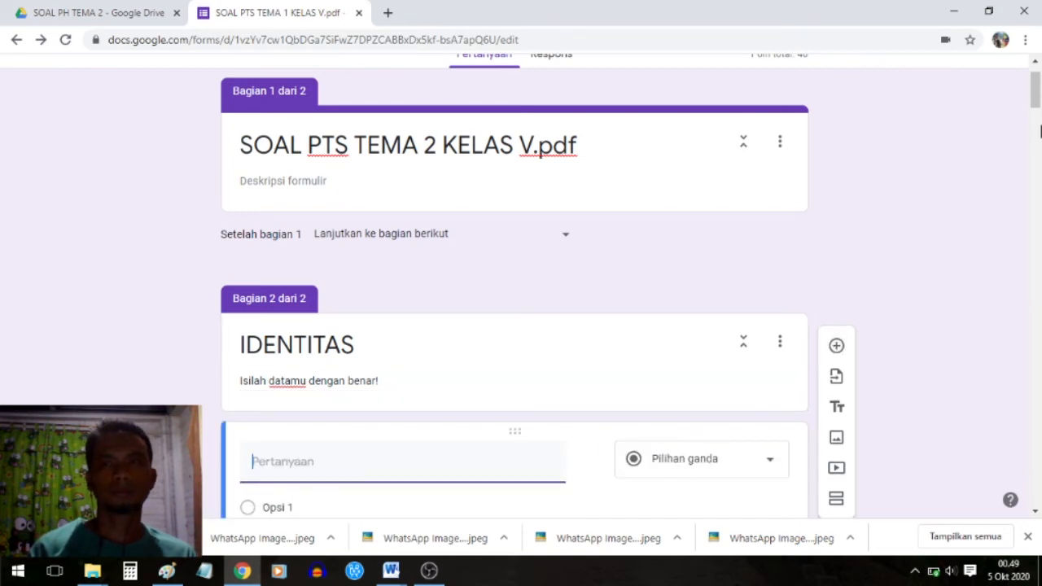
{"action": "scroll", "coordinate": [637, 115], "scroll_direction": "down", "scroll_amount": 5}
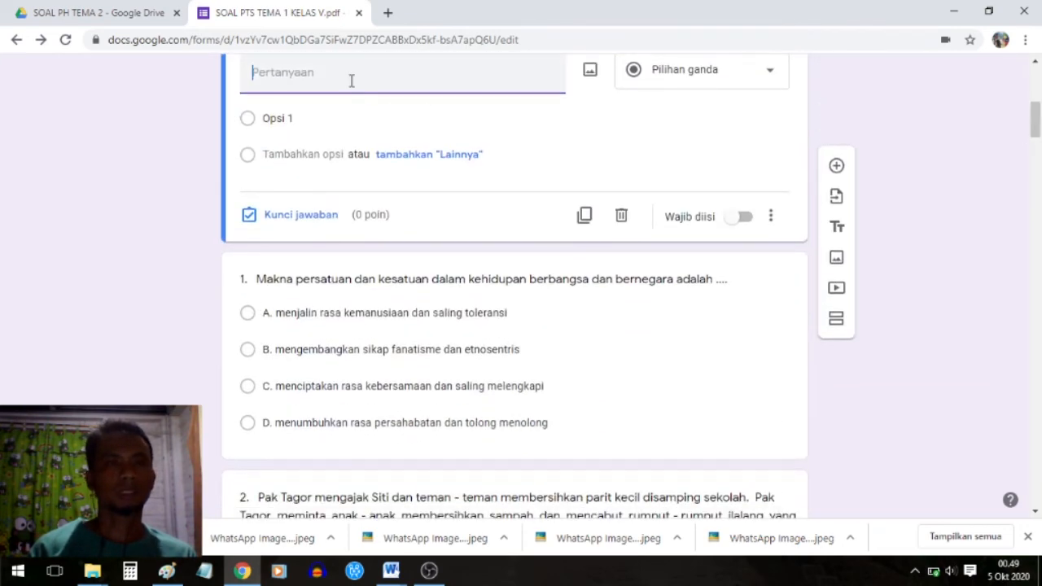
{"action": "type", "text": "Nama"}
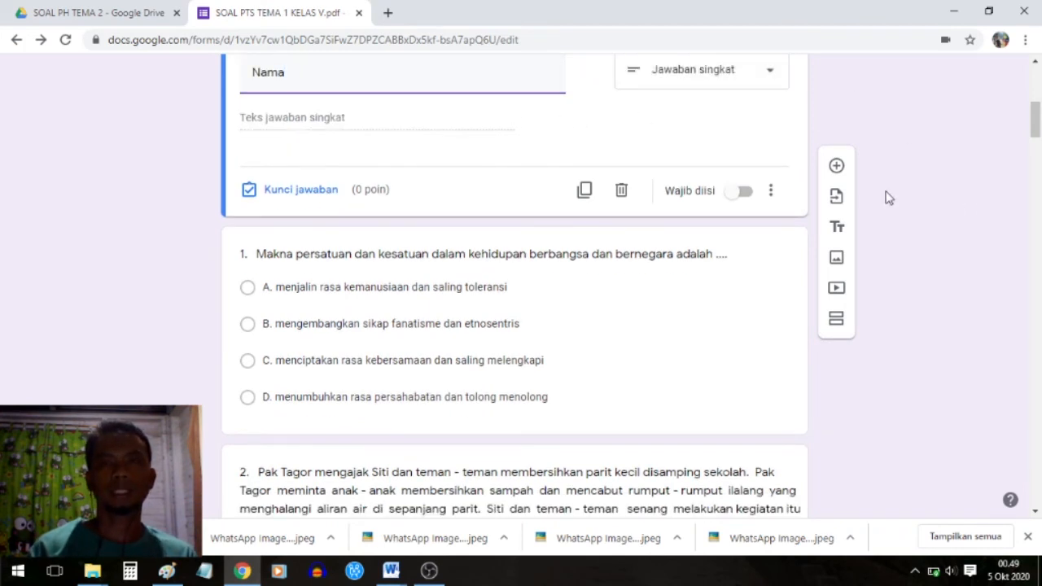
- Add a question named Kelas below Nama and set its type to short answer (Jawaban singkat)
{"action": "left_click", "coordinate": [836, 165]}
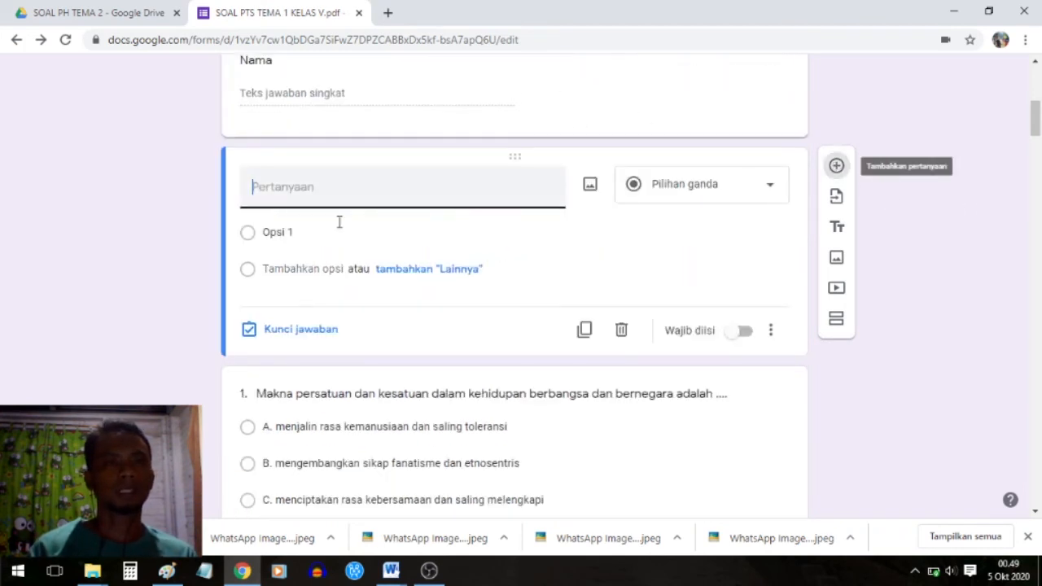
{"action": "type", "text": "Kelas"}
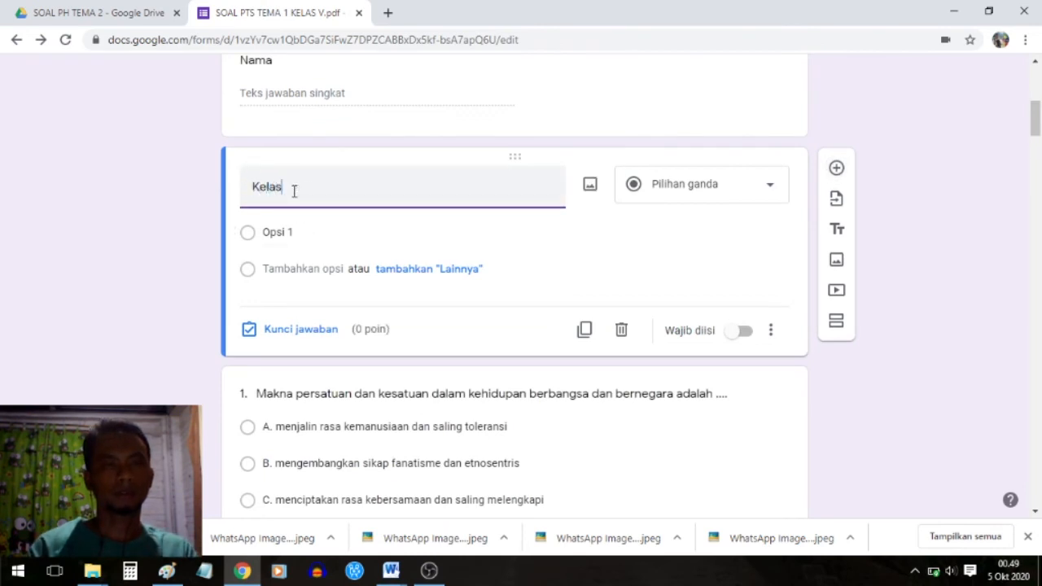
{"action": "left_click", "coordinate": [957, 212]}
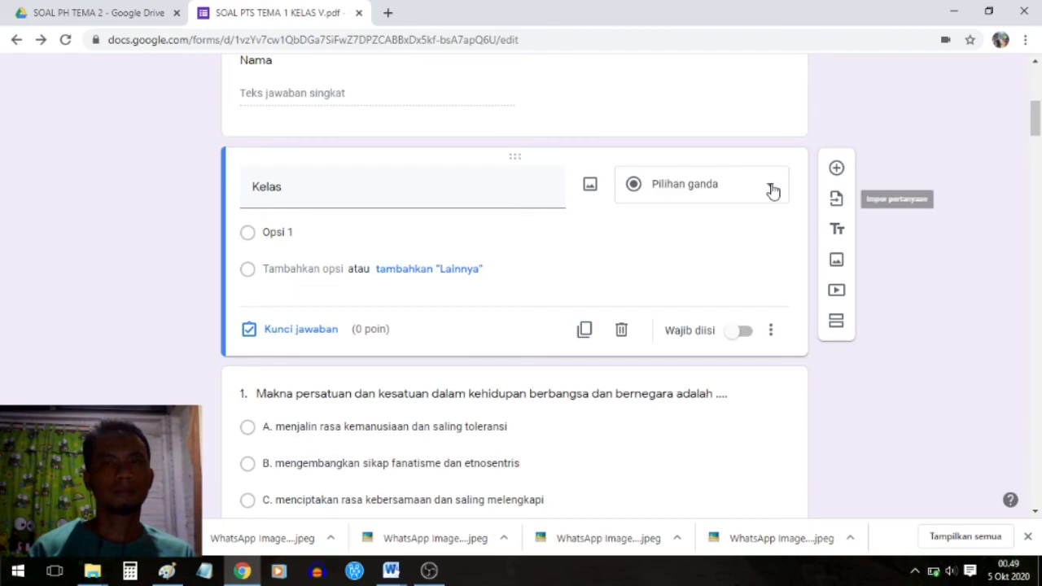
{"action": "left_click", "coordinate": [749, 194]}
{"action": "left_click", "coordinate": [691, 95]}
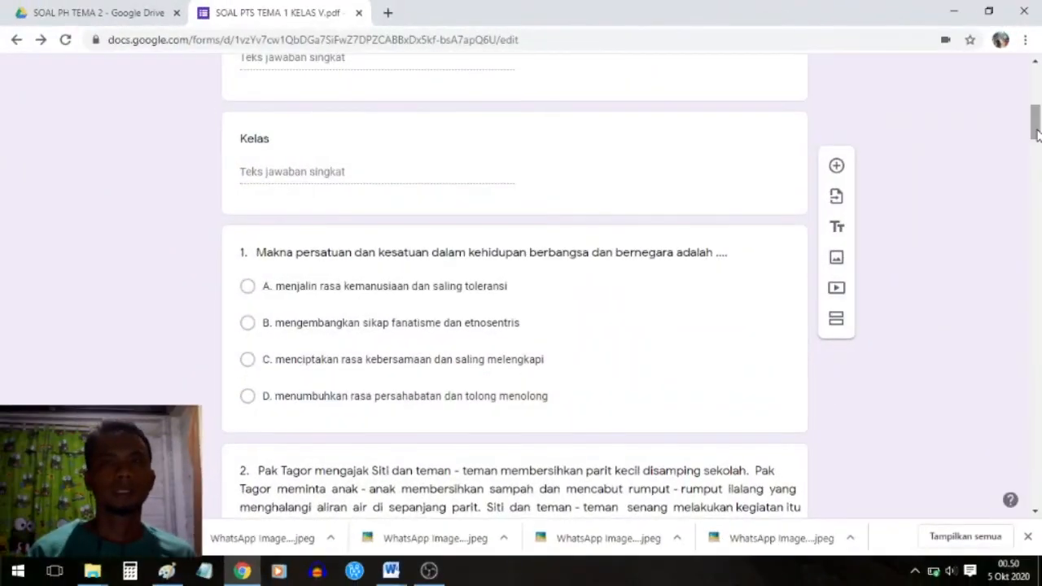
- Preview the form, continue to the IDENTITAS section to check its fields and questions, and return to the editor
{"action": "left_click_drag", "start_coordinate": [1037, 122], "coordinate": [1037, 94]}
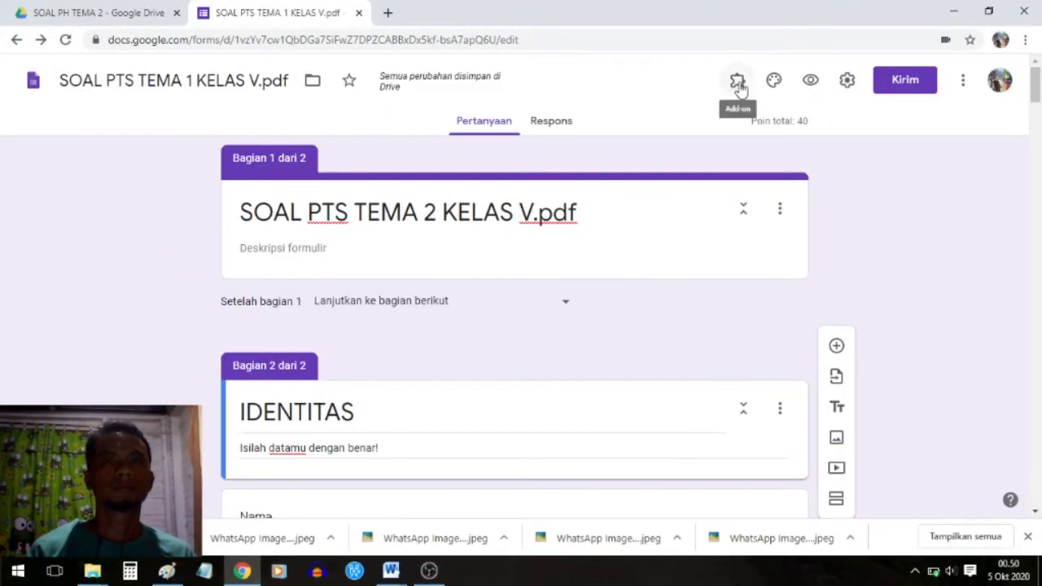
{"action": "left_click", "coordinate": [813, 81]}
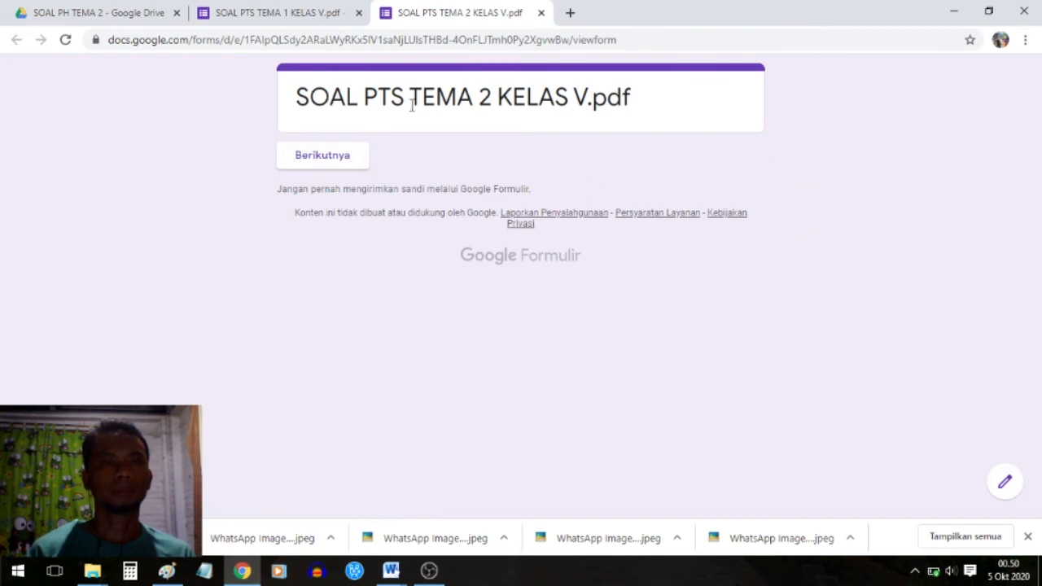
{"action": "left_click", "coordinate": [317, 158]}
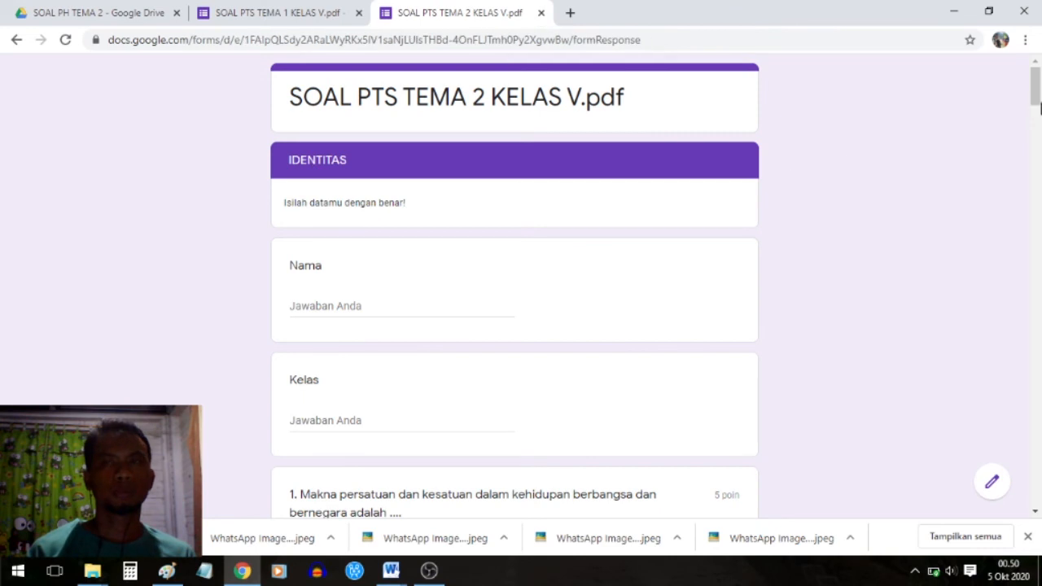
{"action": "mouse_move", "coordinate": [1038, 87]}
{"action": "left_mouse_down"}
{"action": "mouse_move", "coordinate": [1037, 106]}
{"action": "mouse_move", "coordinate": [1036, 92]}
{"action": "left_mouse_up"}
{"action": "left_click", "coordinate": [541, 12]}
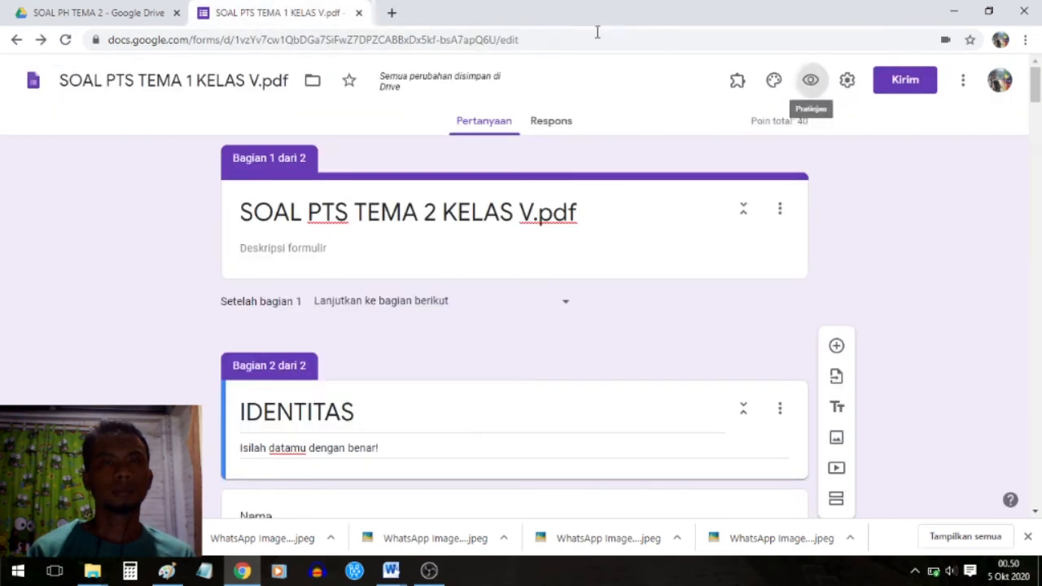
- Add a new section after the Kelas question, before question 1, and title it SOAL
{"action": "left_click_drag", "start_coordinate": [1038, 96], "coordinate": [1039, 129]}
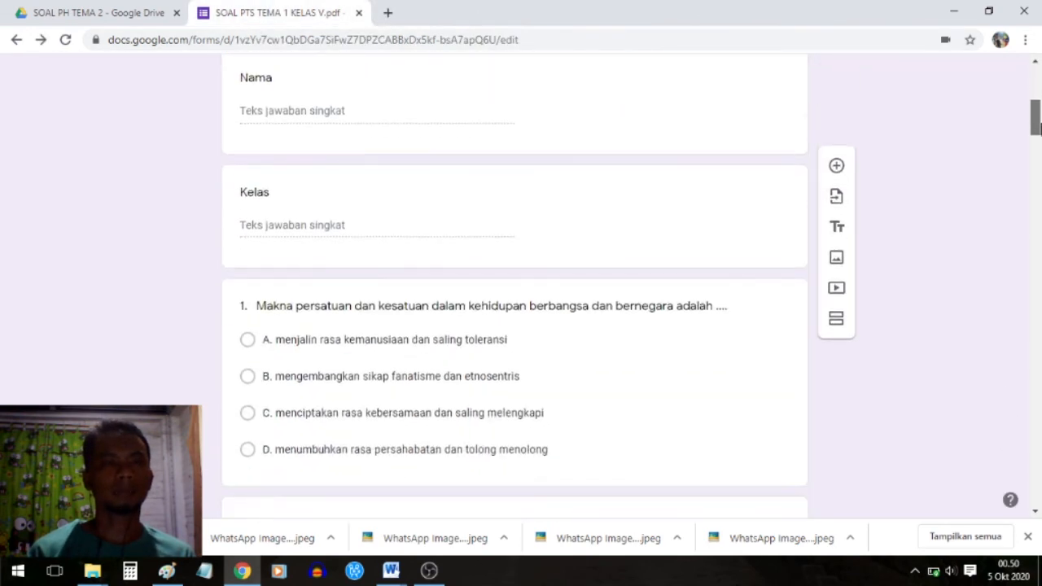
{"action": "left_click", "coordinate": [769, 216]}
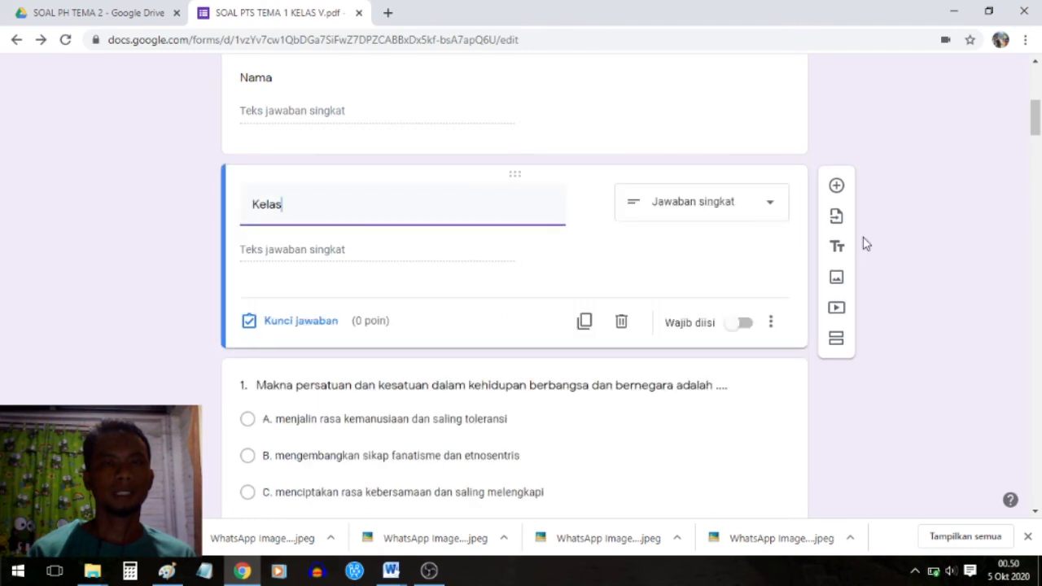
{"action": "left_click", "coordinate": [836, 342]}
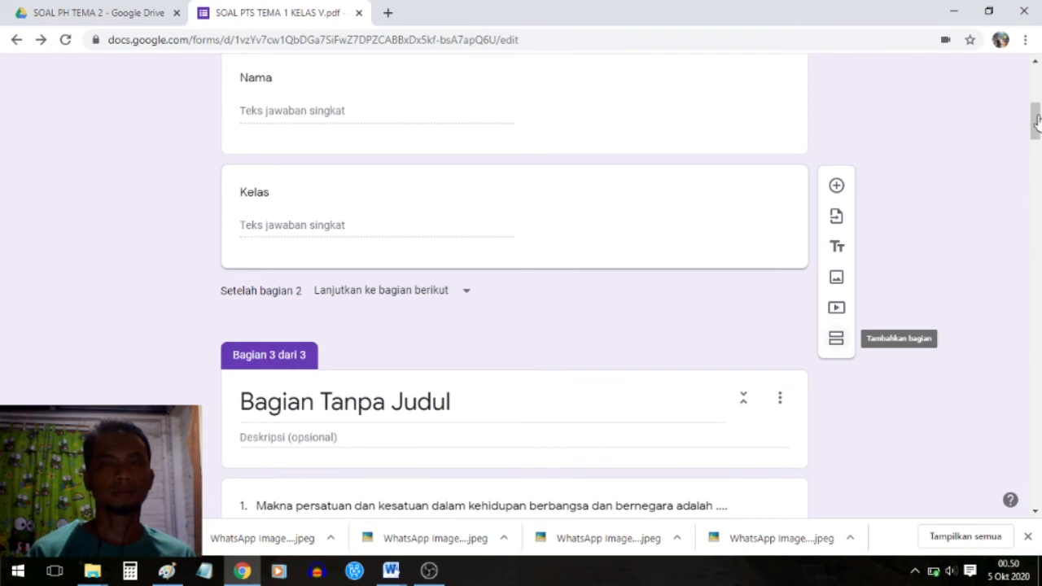
{"action": "scroll", "coordinate": [1037, 120], "scroll_direction": "down", "scroll_amount": 2}
{"action": "left_click", "coordinate": [529, 278]}
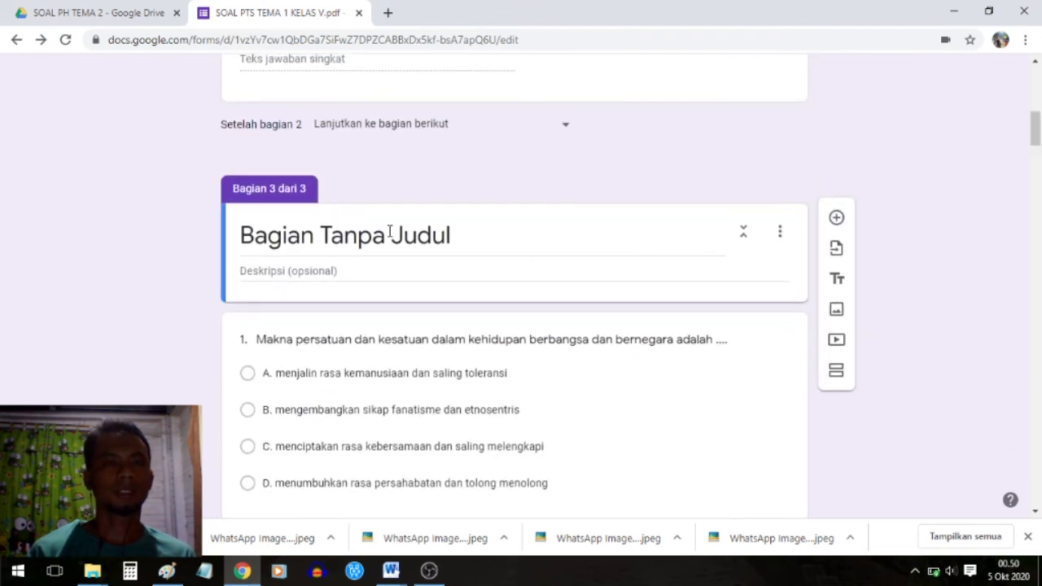
{"action": "left_click", "coordinate": [364, 236]}
{"action": "left_click", "coordinate": [359, 236]}
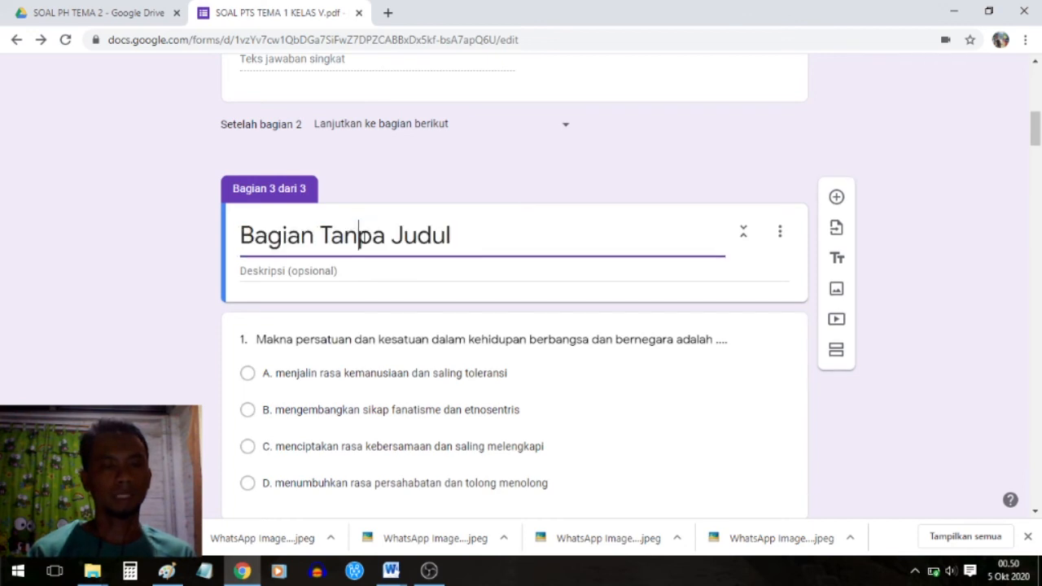
{"action": "key", "text": "ctrl+a"}
{"action": "type", "text": "S"}
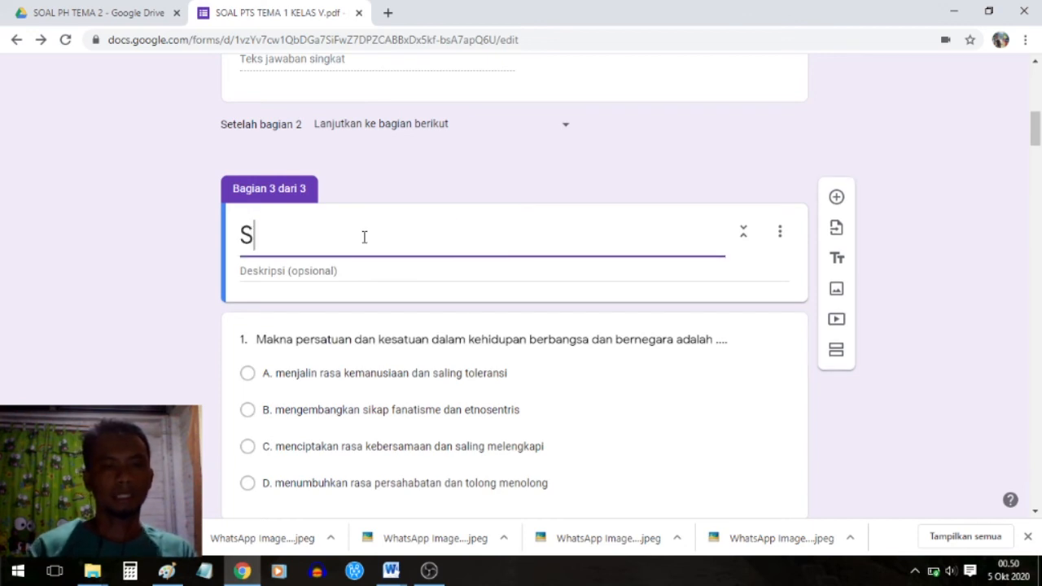
{"action": "type", "text": "OAL"}
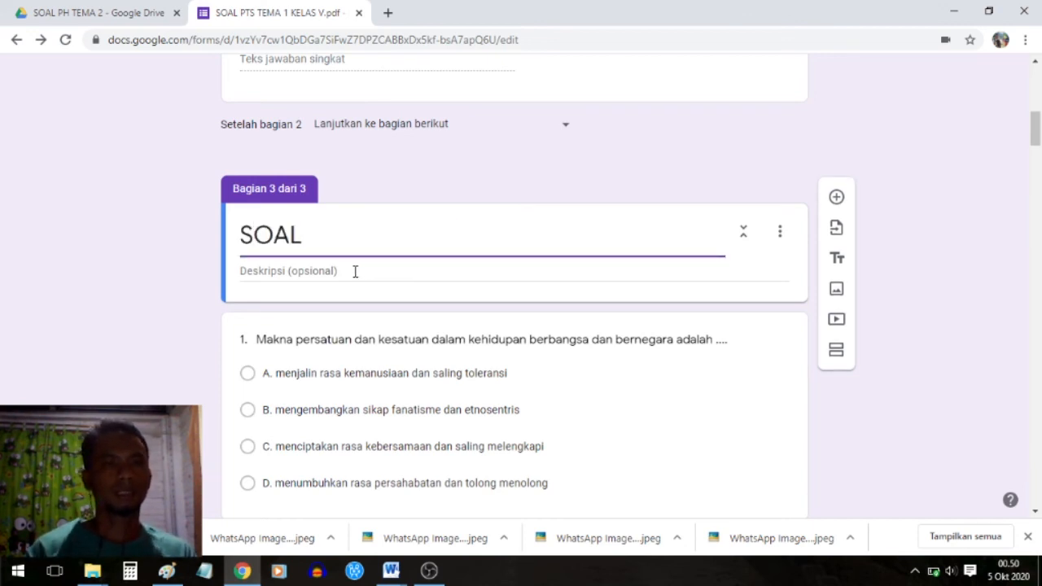
- Enter the SOAL section's description as "Pilihlah Jawaban A, B, C, atau D yang kamu anggap benar!"
{"action": "left_click", "coordinate": [355, 271]}
{"action": "type", "text": "Pilihlah Jawaban A, B, C"}
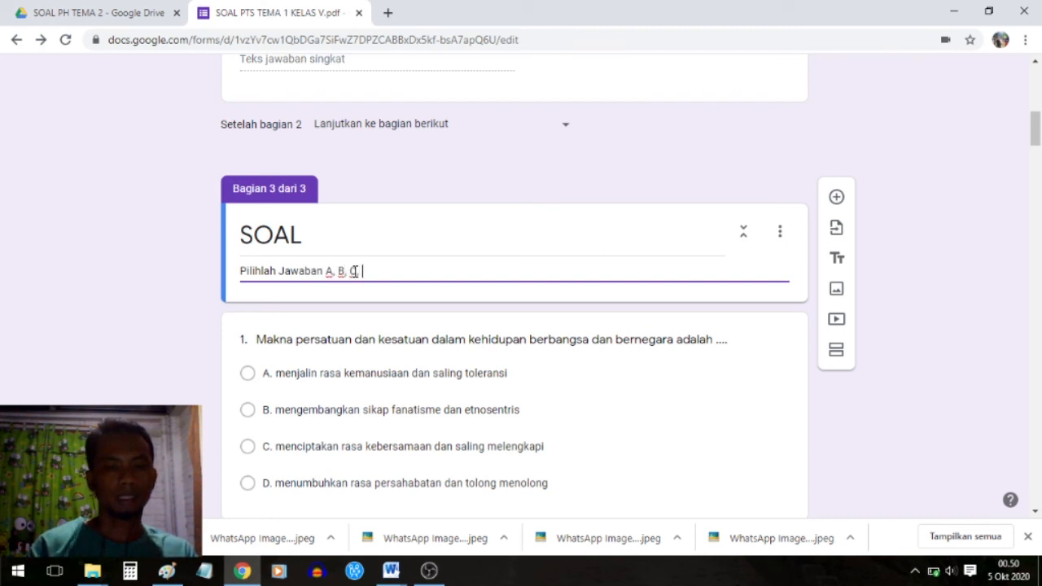
{"action": "type", "text": "atau D yang kamu anggap benar!"}
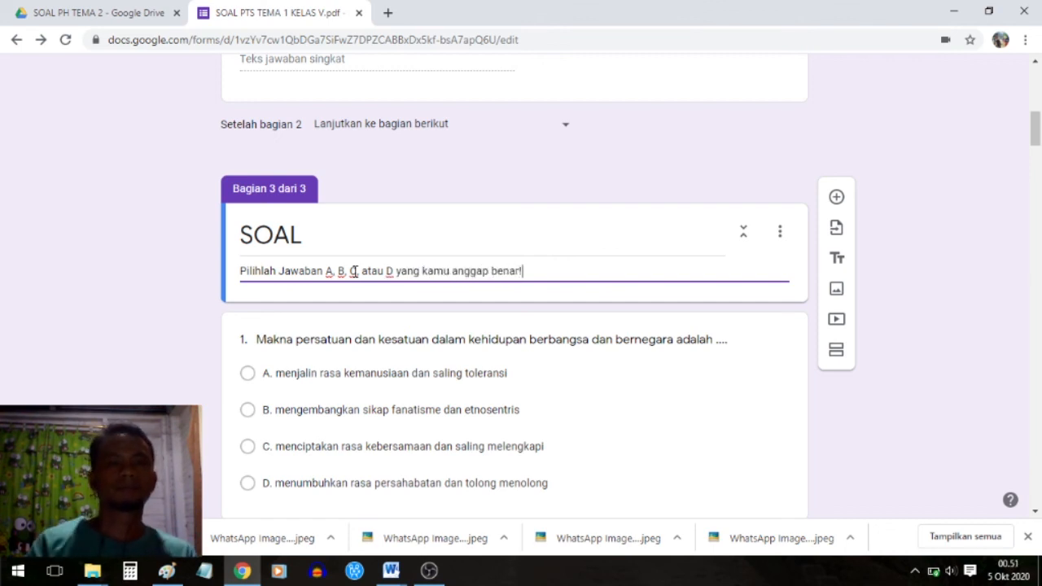
{"action": "left_click", "coordinate": [951, 259]}
{"action": "left_click_drag", "start_coordinate": [1037, 128], "coordinate": [1037, 75]}
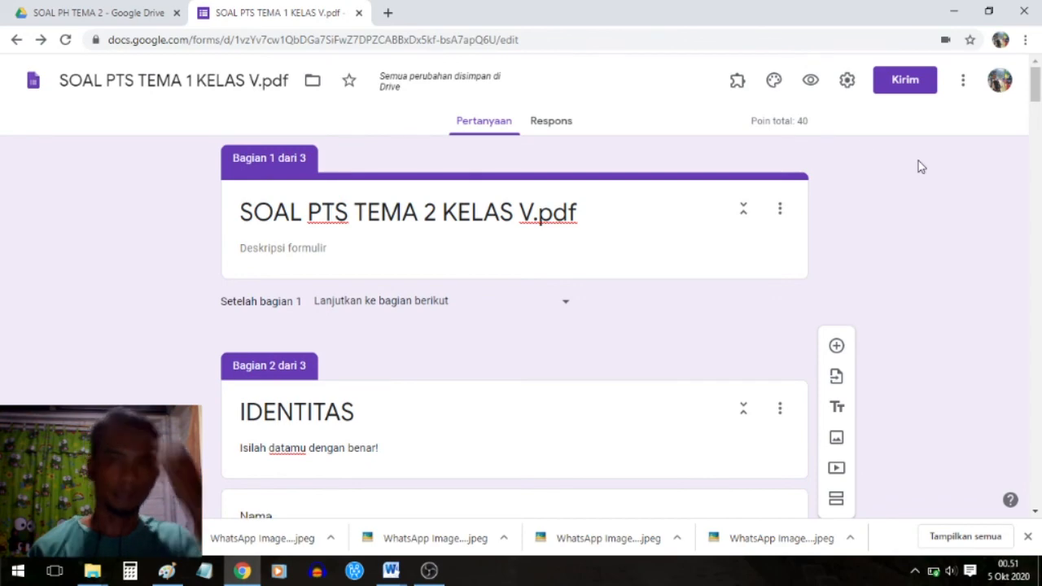
{"action": "left_click", "coordinate": [903, 89]}
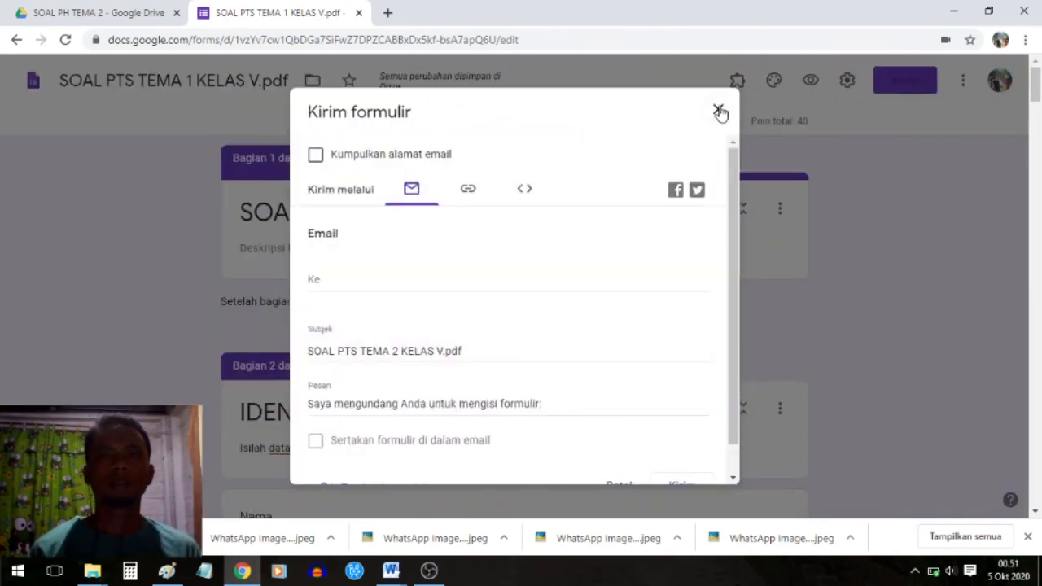
{"action": "left_click", "coordinate": [719, 110]}
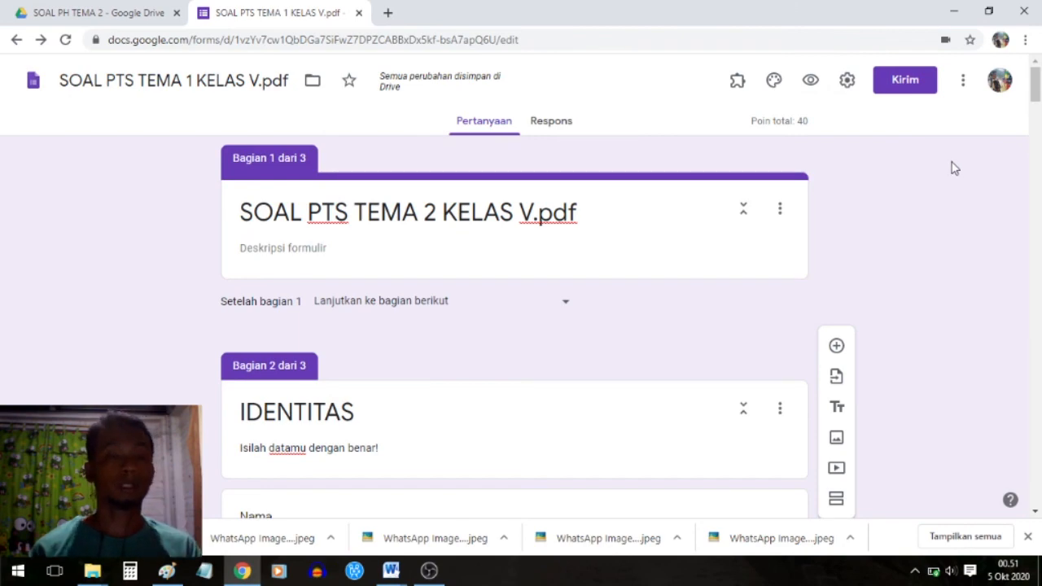
{"action": "scroll", "coordinate": [945, 140], "scroll_direction": "down", "scroll_amount": 8}
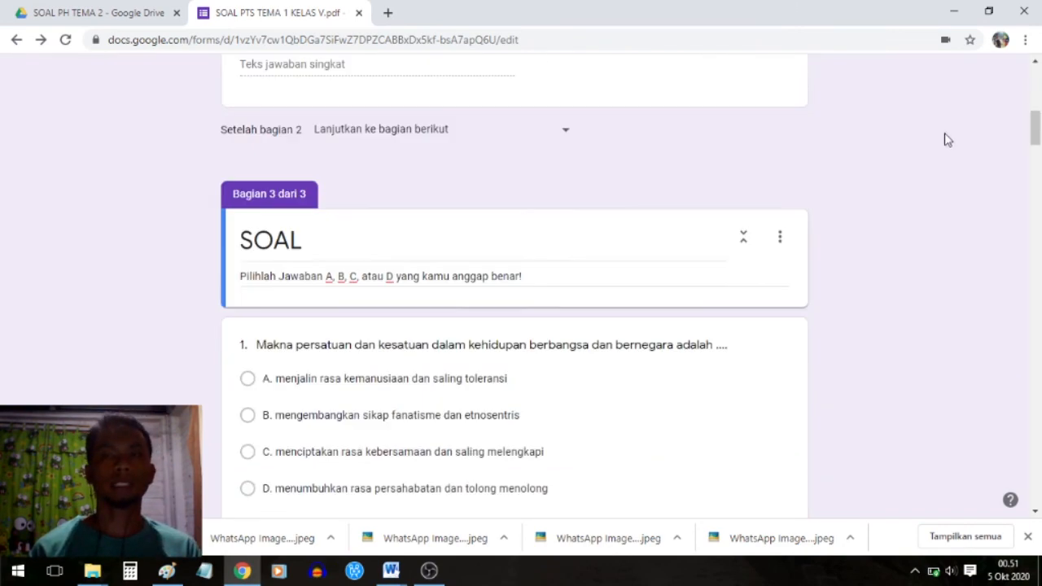
{"action": "scroll", "coordinate": [1036, 130], "scroll_direction": "up", "scroll_amount": 8}
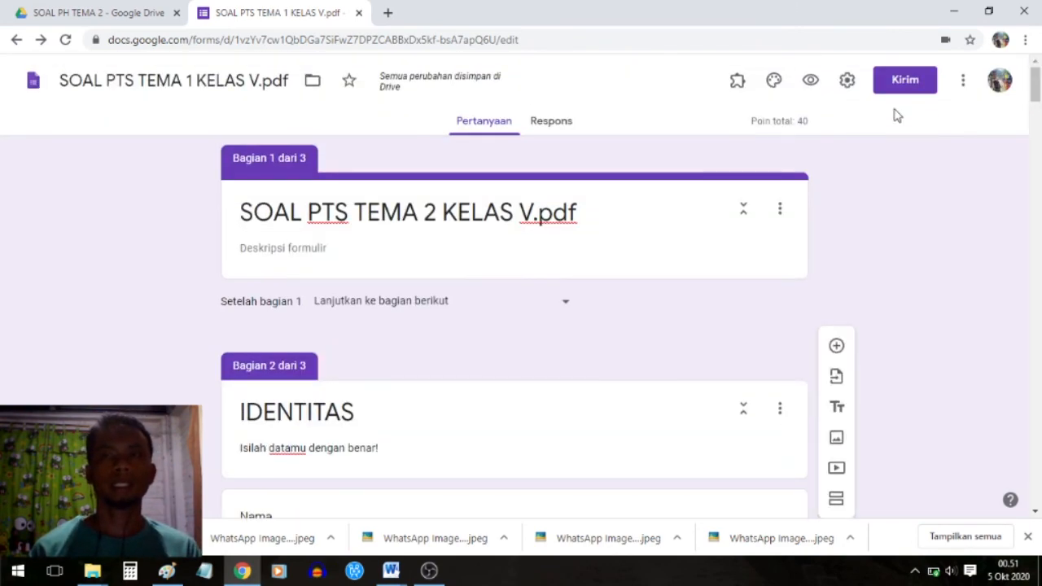
- Share the form by link, shorten the URL and copy it
{"action": "left_click", "coordinate": [903, 82]}
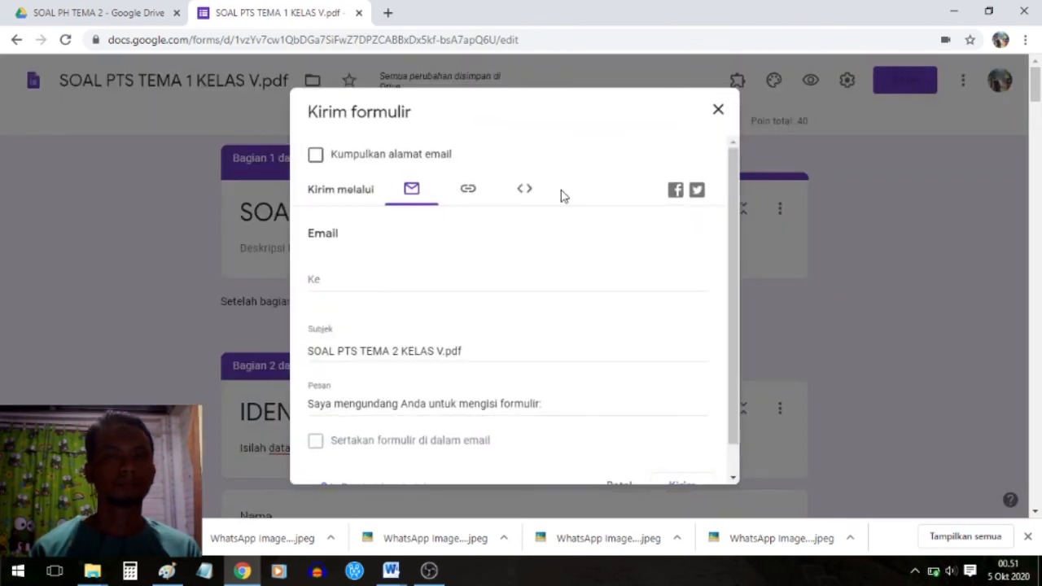
{"action": "left_click", "coordinate": [469, 196]}
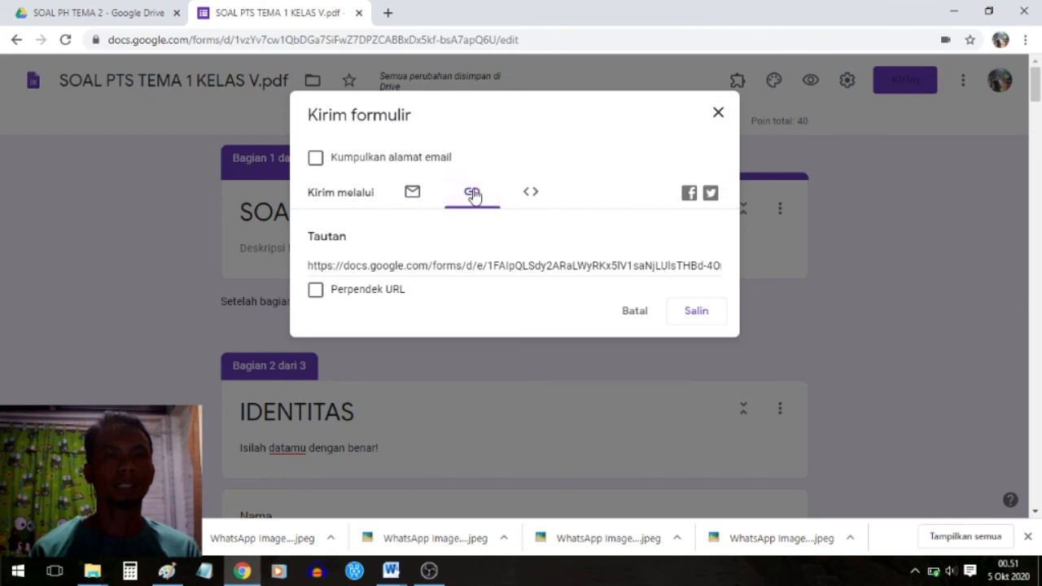
{"action": "left_click", "coordinate": [316, 291]}
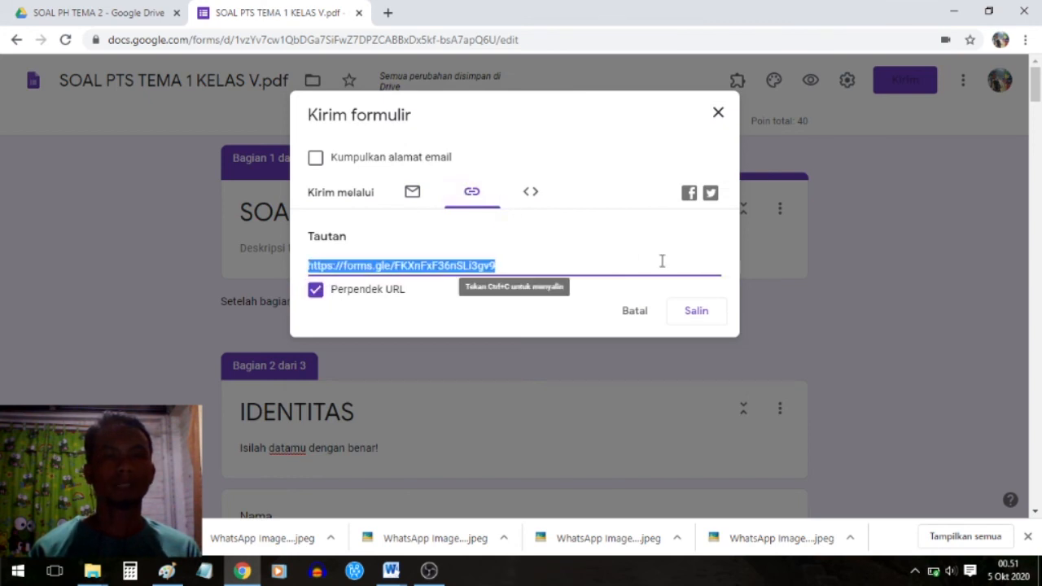
{"action": "left_click", "coordinate": [698, 314]}
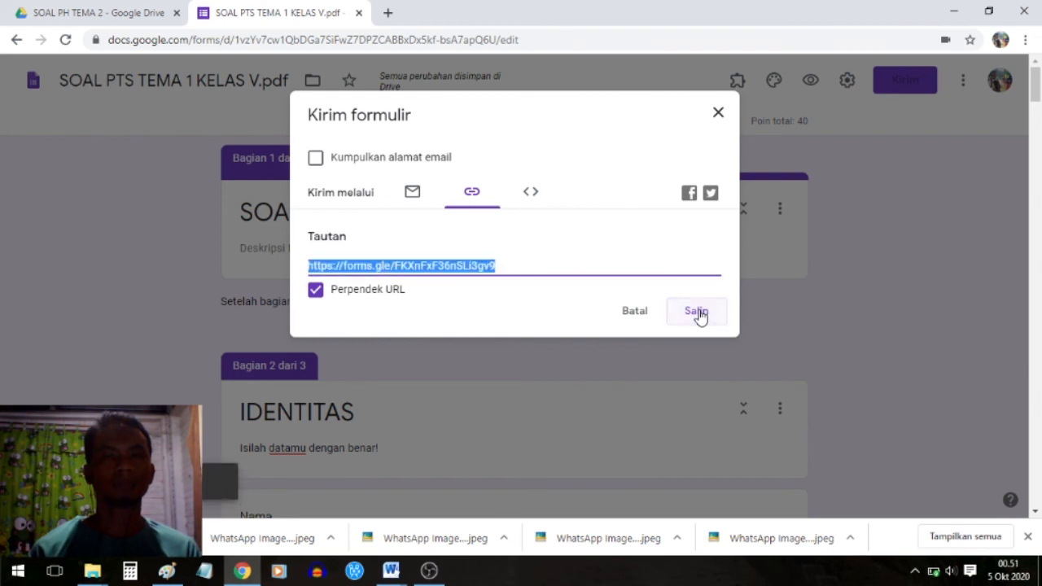
- Search Google for "whatsapp web" in a new browser tab and open the WhatsApp Web site
{"action": "left_click", "coordinate": [90, 10]}
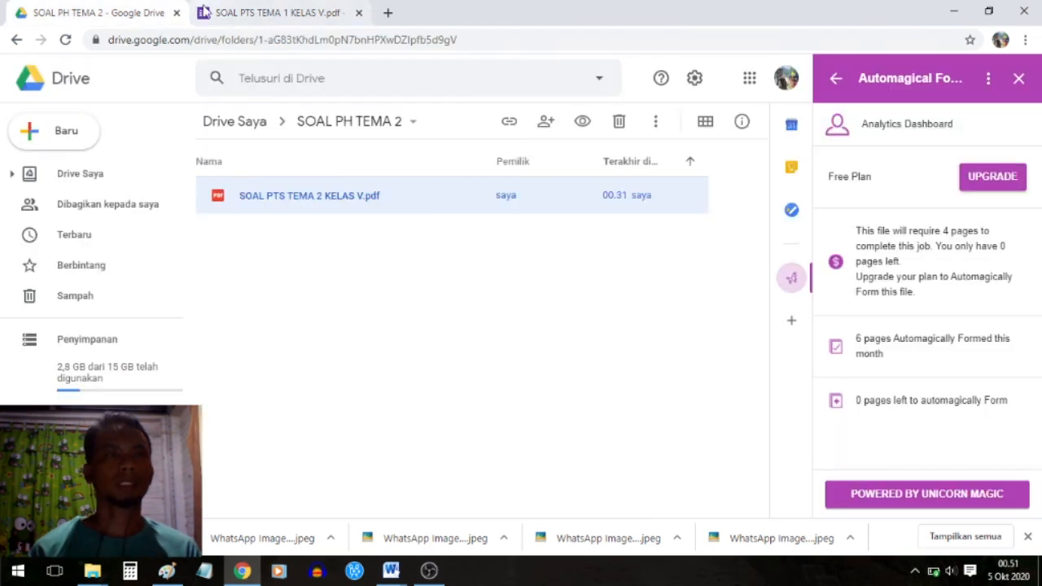
{"action": "left_click", "coordinate": [386, 11]}
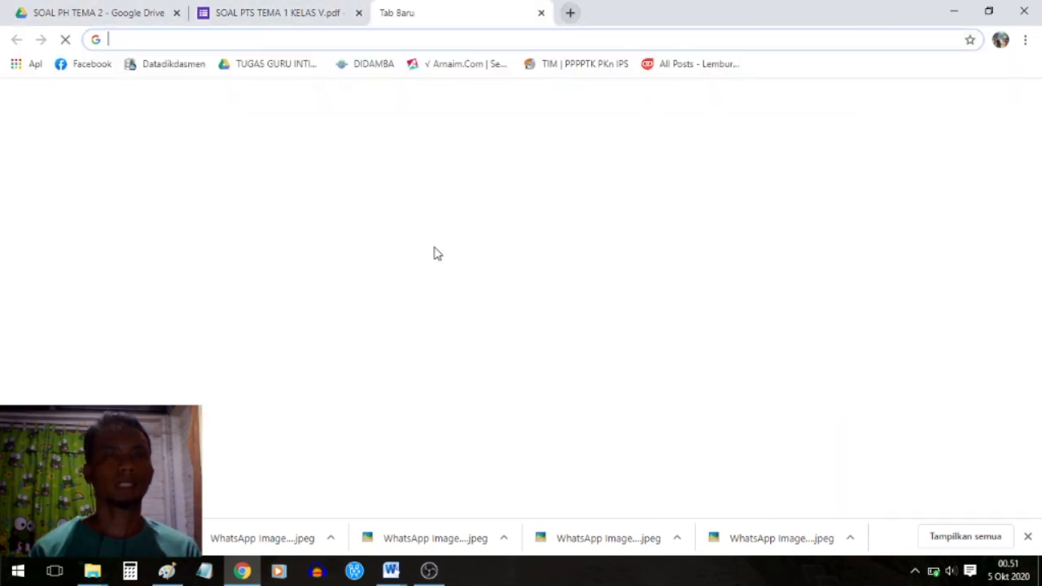
{"action": "type", "text": "what"}
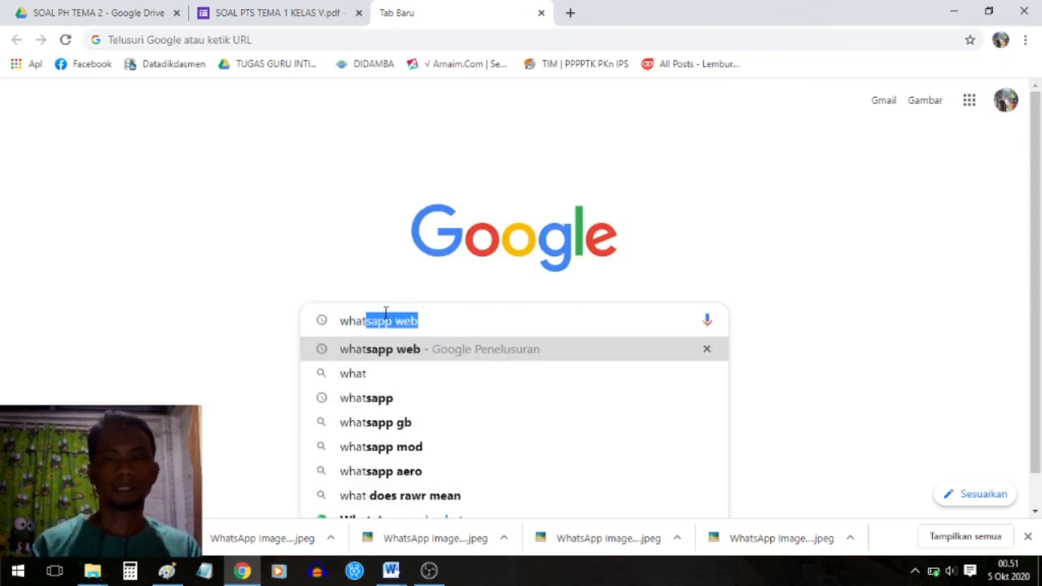
{"action": "key", "text": "Return"}
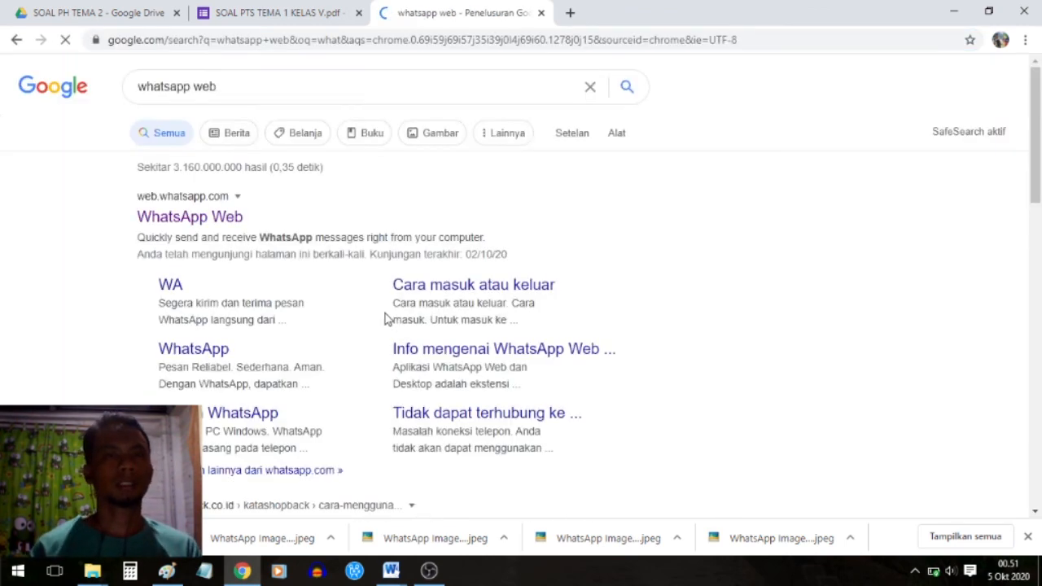
{"action": "left_click", "coordinate": [152, 221]}
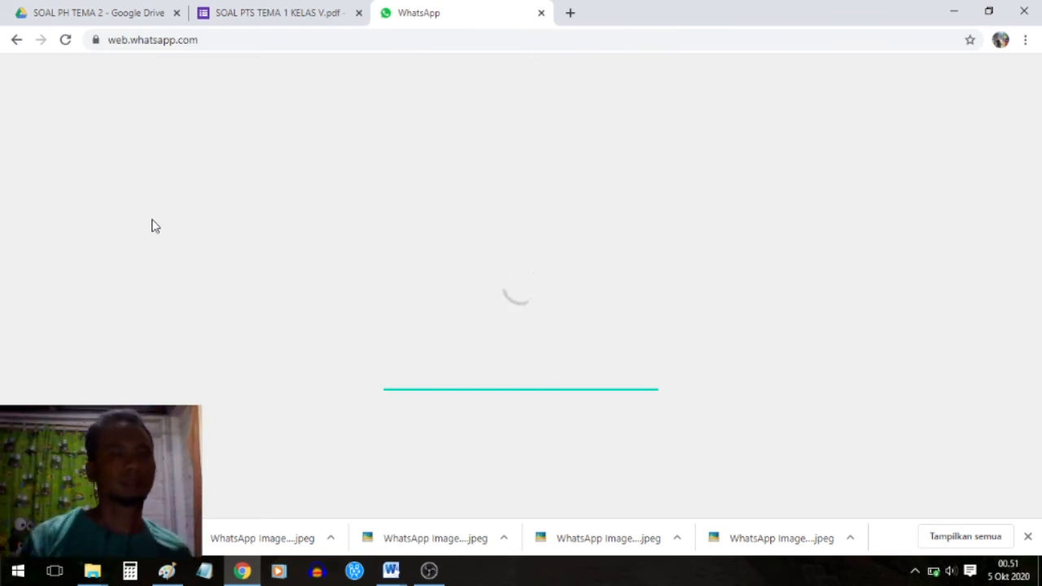
- Minimize the browser, Paint and the remaining open windows to show the desktop
{"action": "left_click", "coordinate": [953, 13]}
{"action": "left_click", "coordinate": [953, 13]}
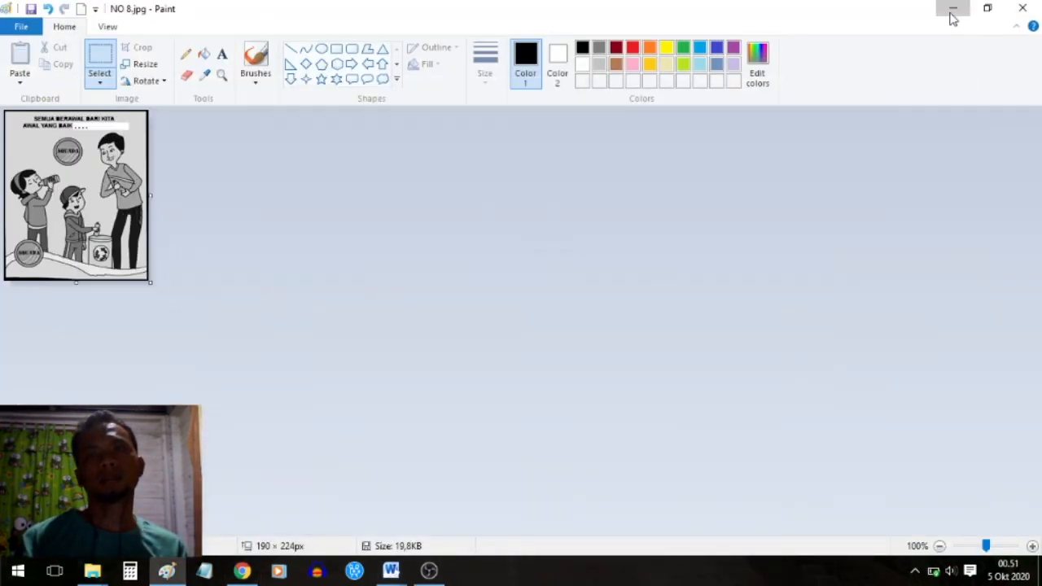
{"action": "left_click", "coordinate": [953, 13]}
{"action": "left_click", "coordinate": [953, 13]}
{"action": "left_click", "coordinate": [953, 13]}
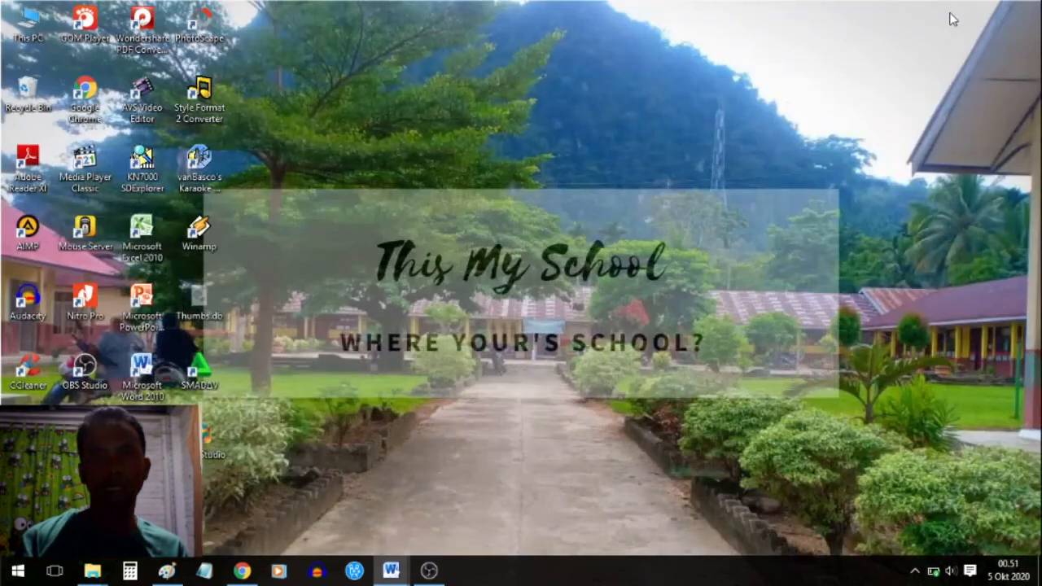